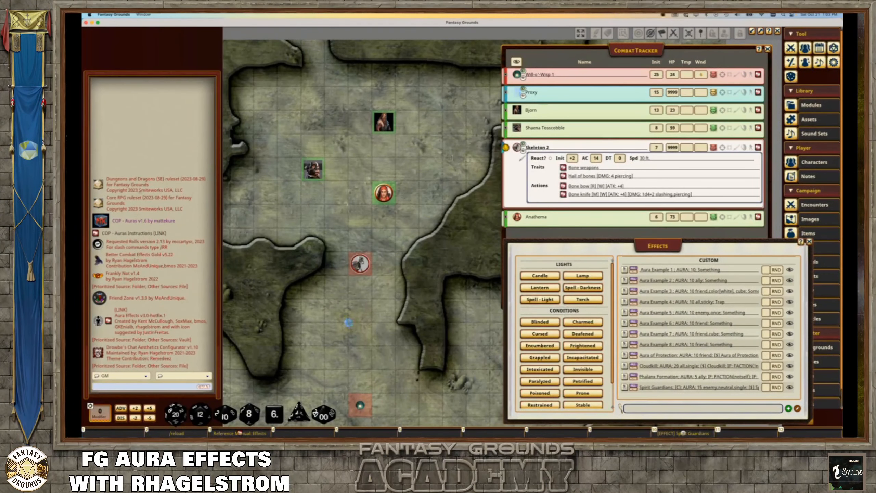
- Open the Effects Overview reference page and read through to the Improved Divine Smite effect diagram, keeping the window clear of the effects list
left_click(240, 433)
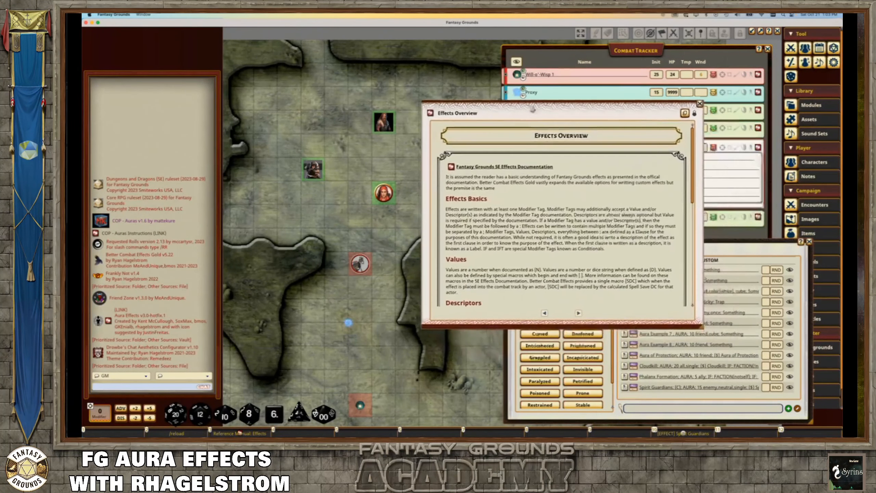
scroll(603, 186, "down", 3)
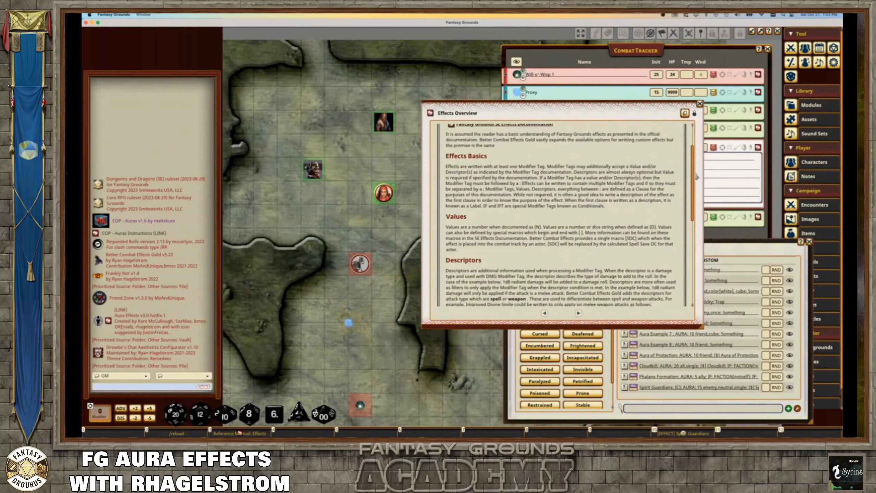
scroll(696, 177, "down", 15)
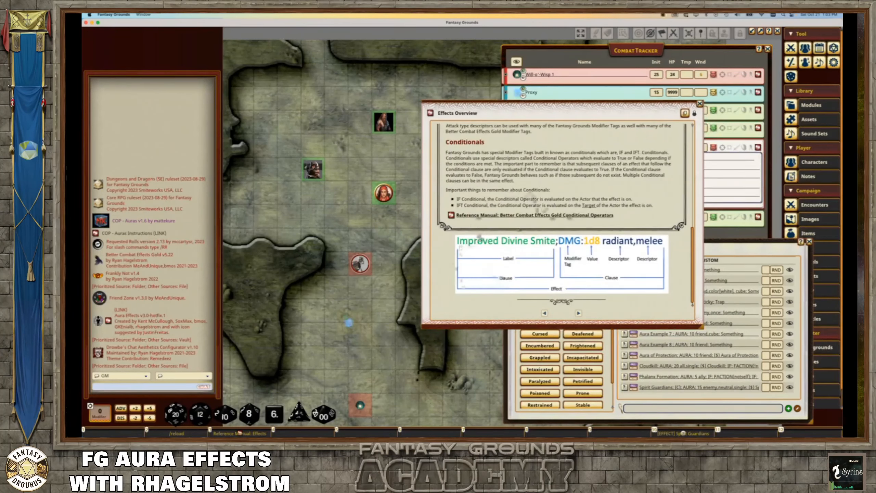
left_click_drag(557, 104, 417, 99)
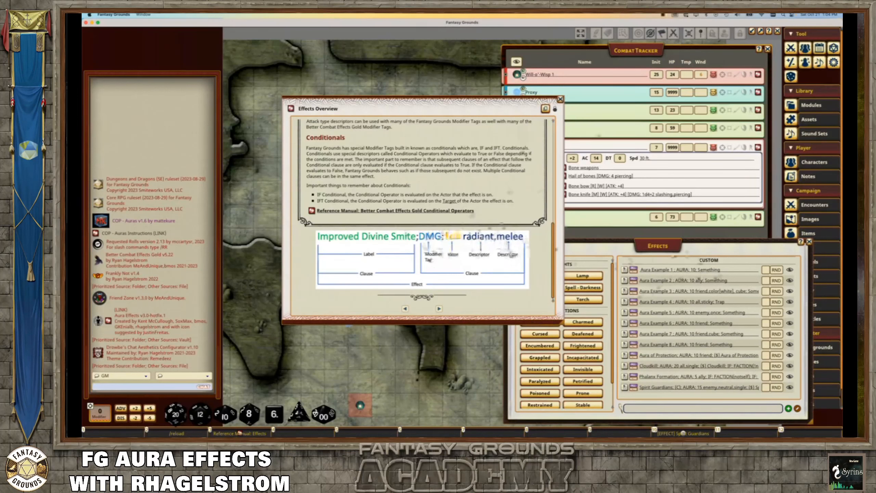
- Open the linked Fantasy Grounds 5E Effects Documentation in the browser and skim its sections on creating player character effects
scroll(492, 247, "up", 10)
left_click(313, 163)
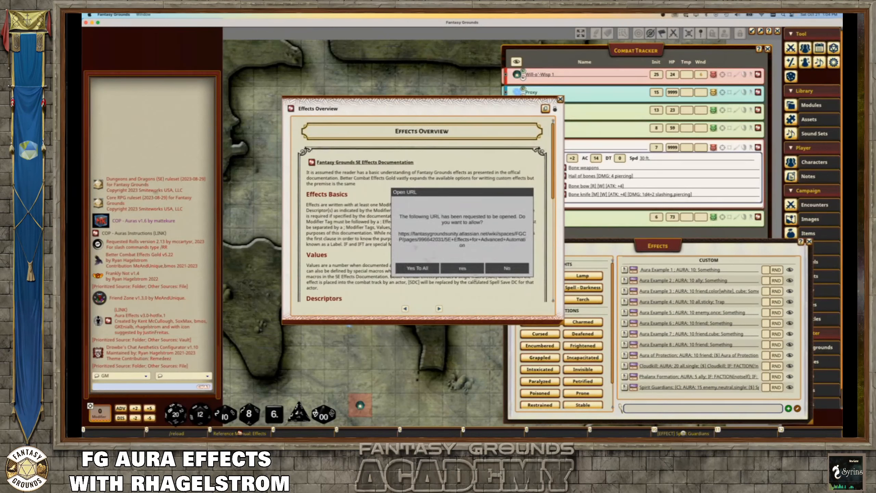
left_click(462, 269)
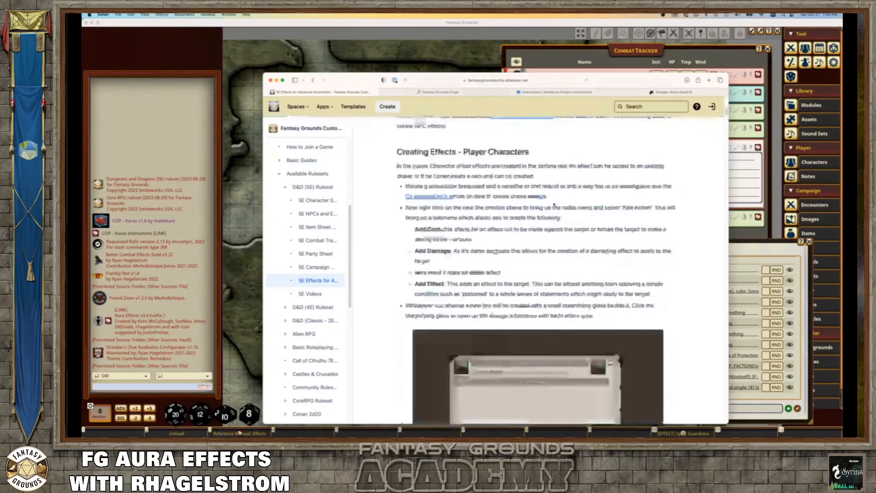
scroll(548, 207, "down", 10)
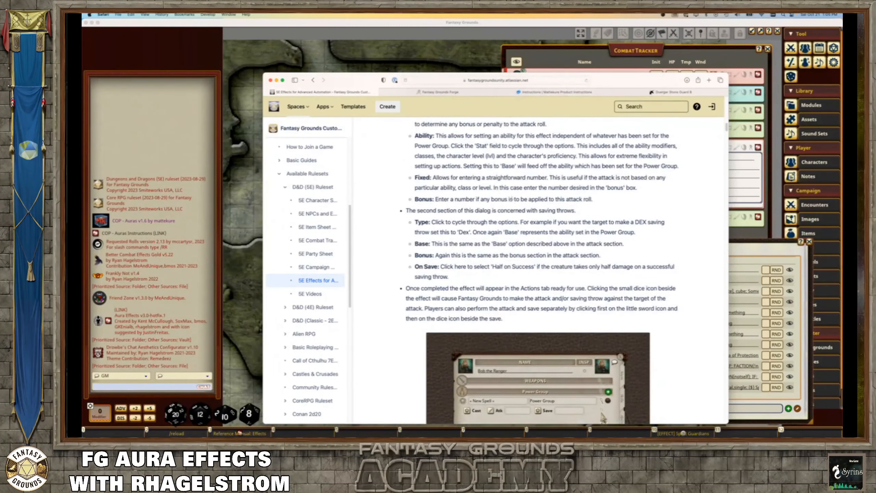
scroll(518, 205, "up", 15)
scroll(513, 204, "down", 7)
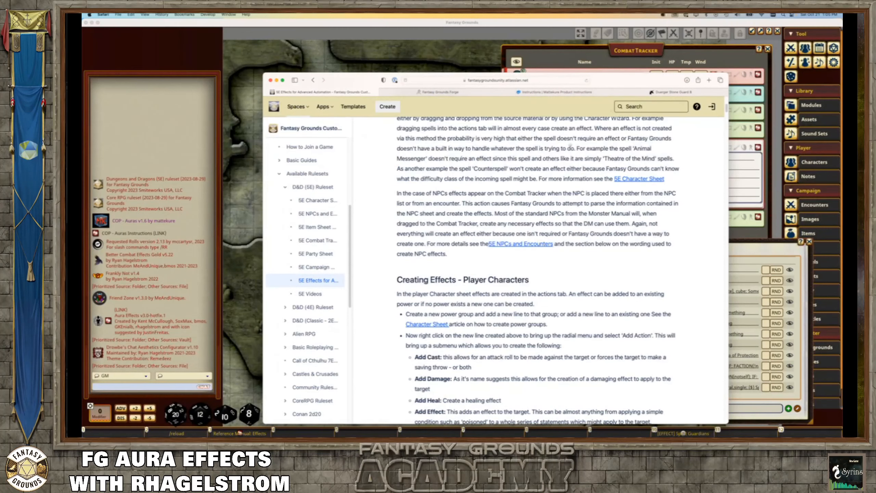
scroll(570, 147, "down", 10)
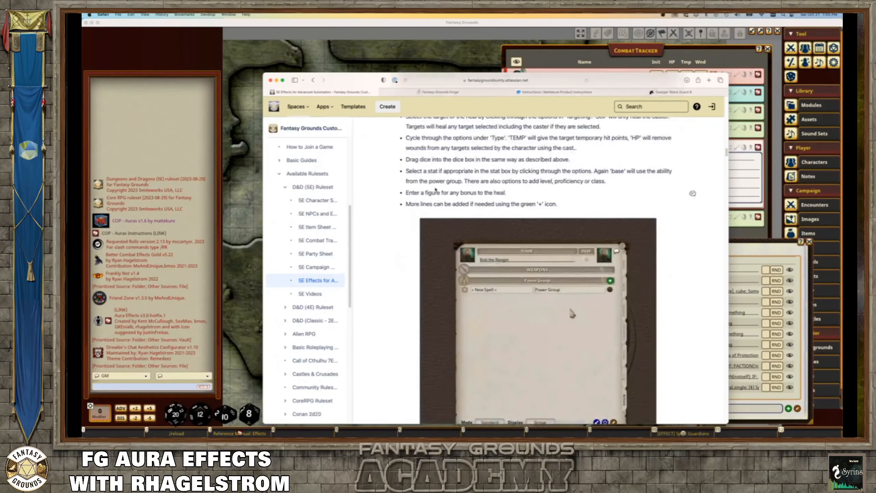
scroll(572, 313, "down", 10)
scroll(582, 193, "up", 7)
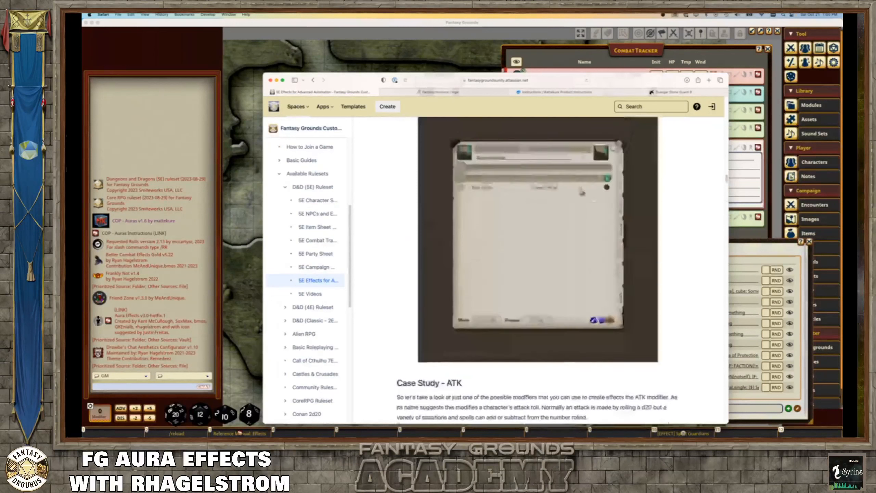
- Minimize the documentation browser window and close the Effects Overview page
left_click_drag(288, 89, 236, 75)
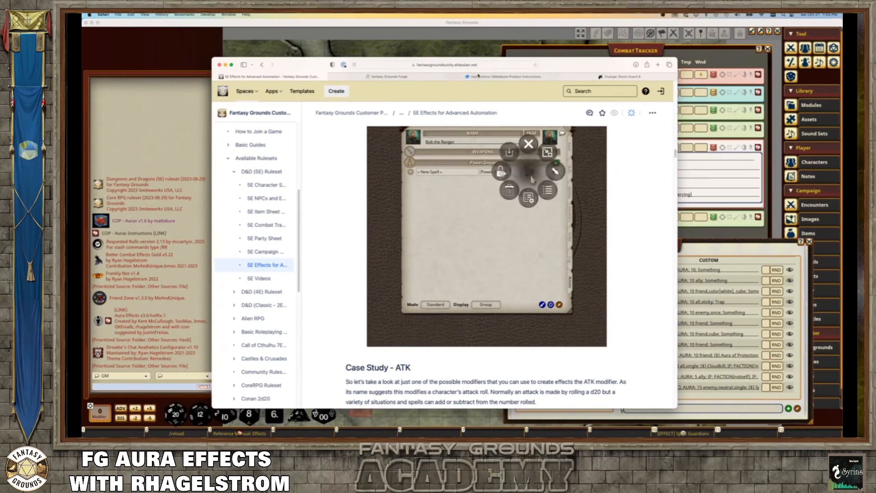
left_click(225, 65)
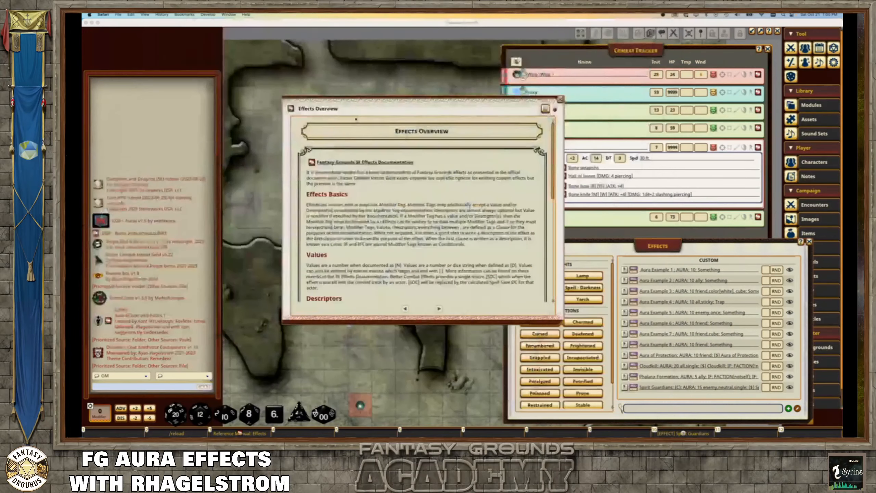
left_click(560, 99)
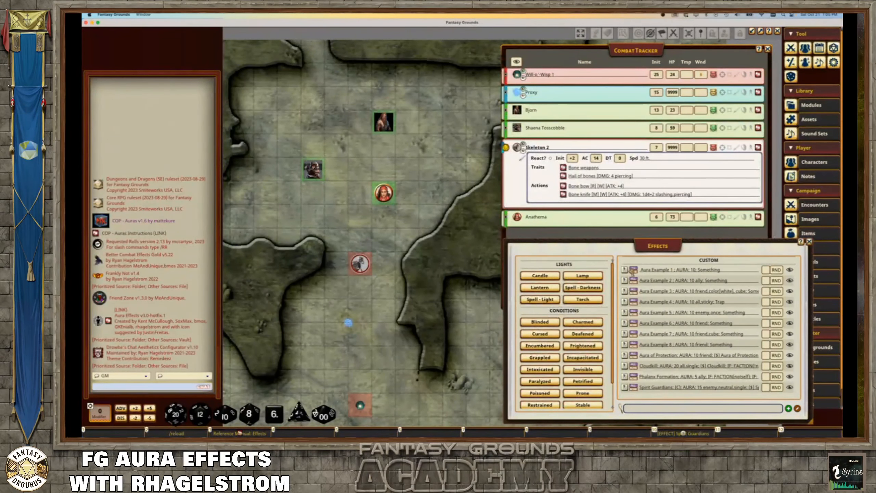
- Apply the Aura Example 1 effect (AURA: 10; Something) to Shaena Tosscobble's token and expand her effects in the Combat Tracker
left_click_drag(631, 271, 312, 172)
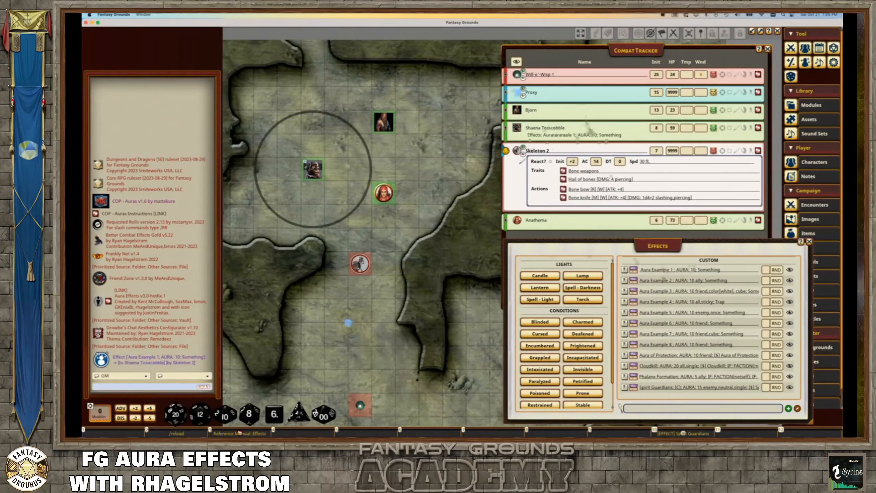
left_click(751, 128)
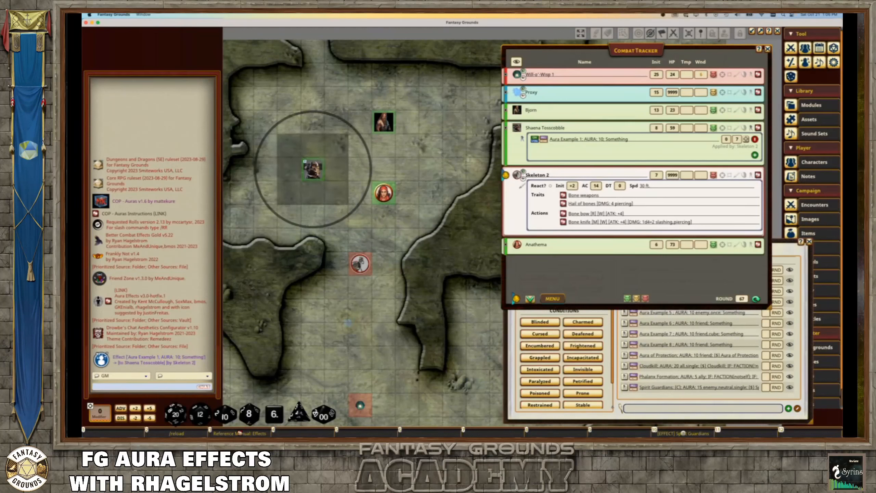
- Test the aura by moving Shaena's token within range of Bjorn and Anathema and back out of range
left_click_drag(313, 169, 348, 181)
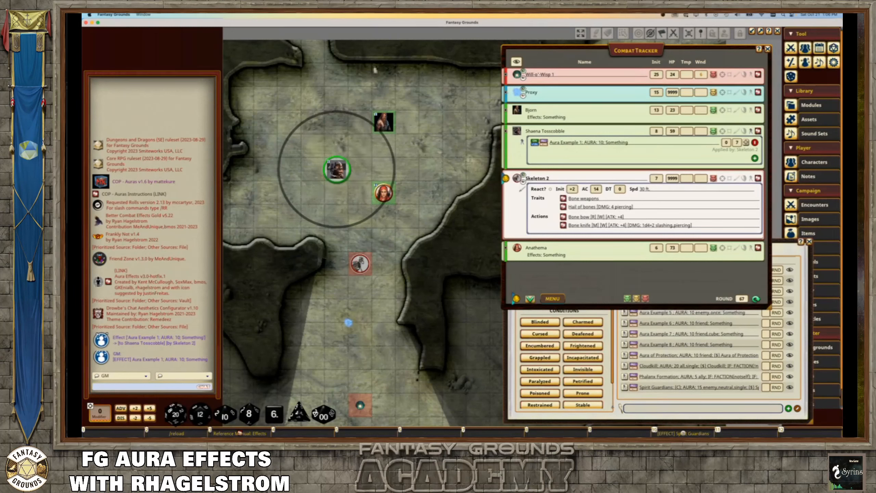
left_click_drag(337, 169, 313, 158)
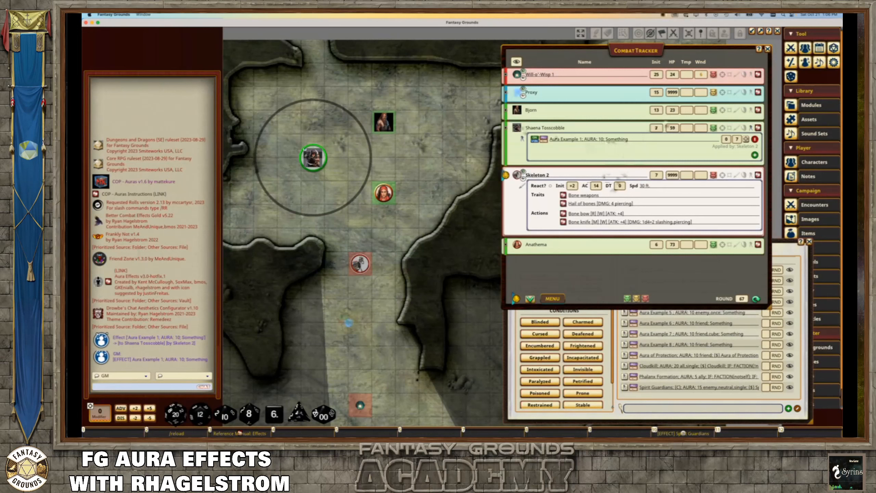
- Switch to the browser, read the AURA Effect section and faction types on the Forge page, and return to Fantasy Grounds
key("super+Tab")
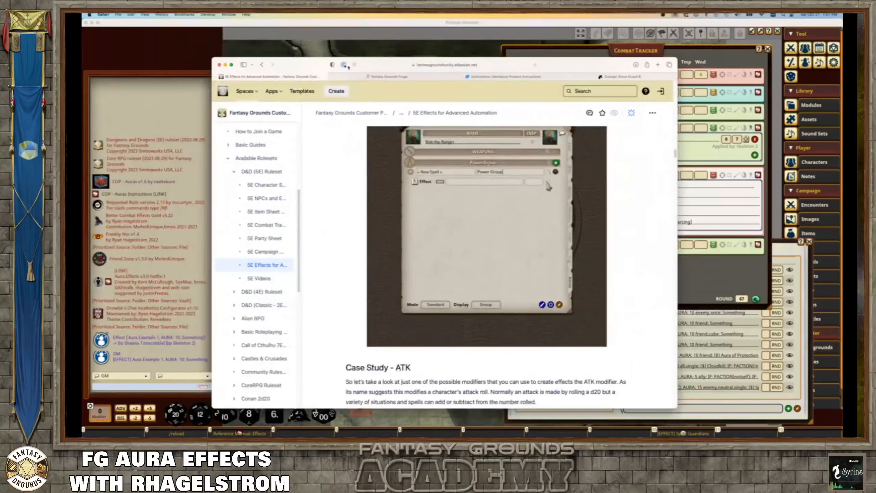
left_click(406, 78)
scroll(424, 180, "up", 10)
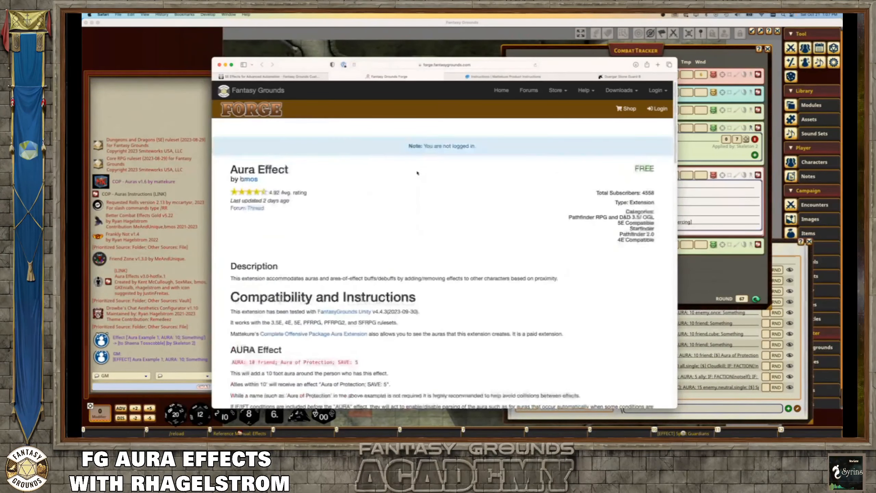
scroll(472, 183, "down", 6)
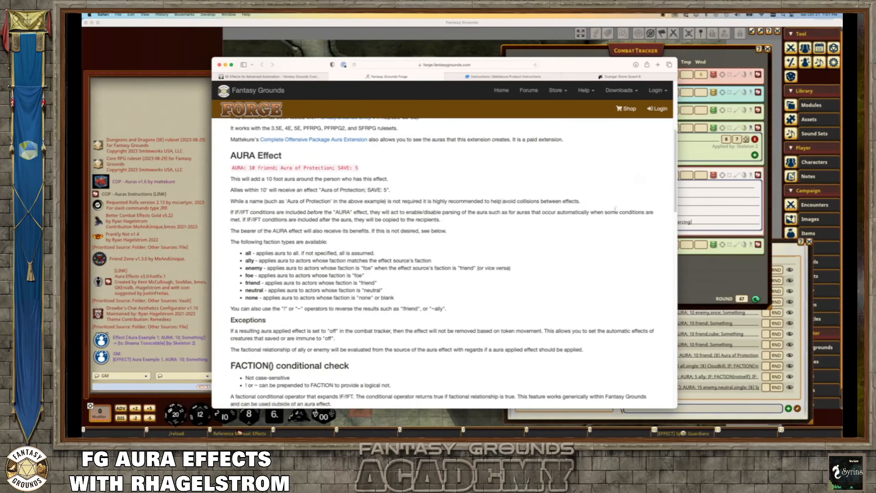
left_click(728, 76)
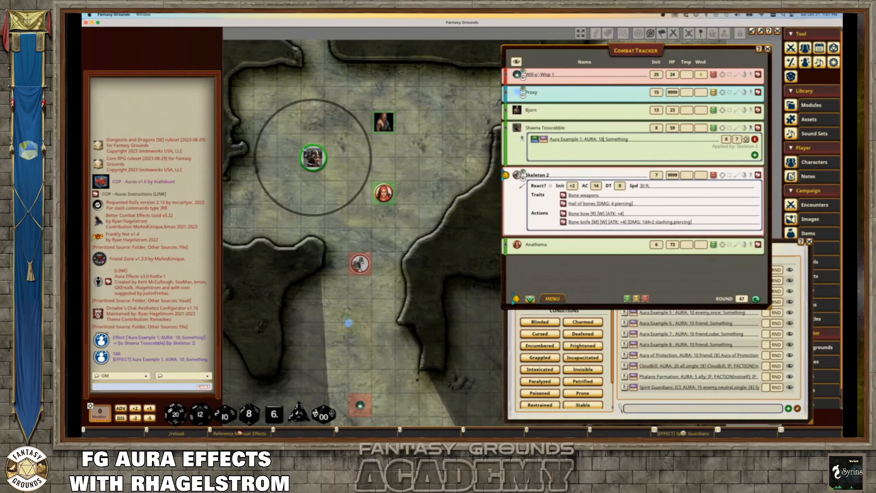
- Check the Forge page in the browser for the "!" and "~" faction operators and switch back to Fantasy Grounds
key("super+Tab")
scroll(284, 303, "down", 1)
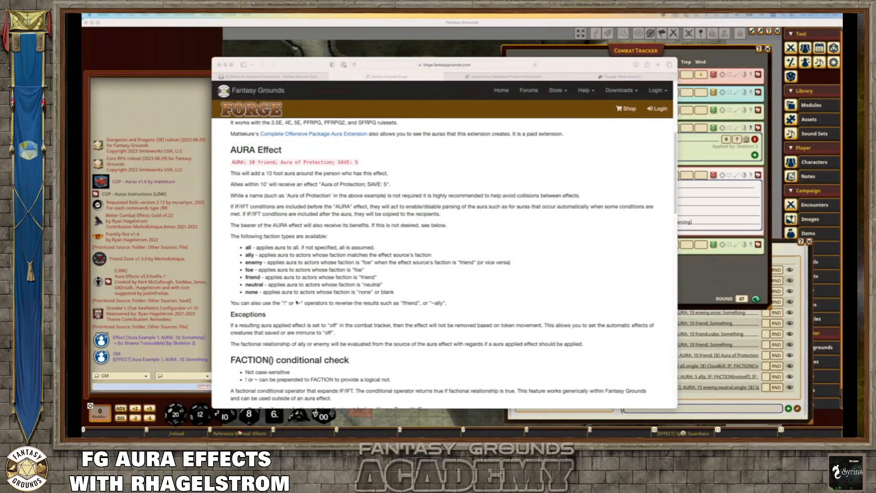
left_click_drag(284, 302, 294, 303)
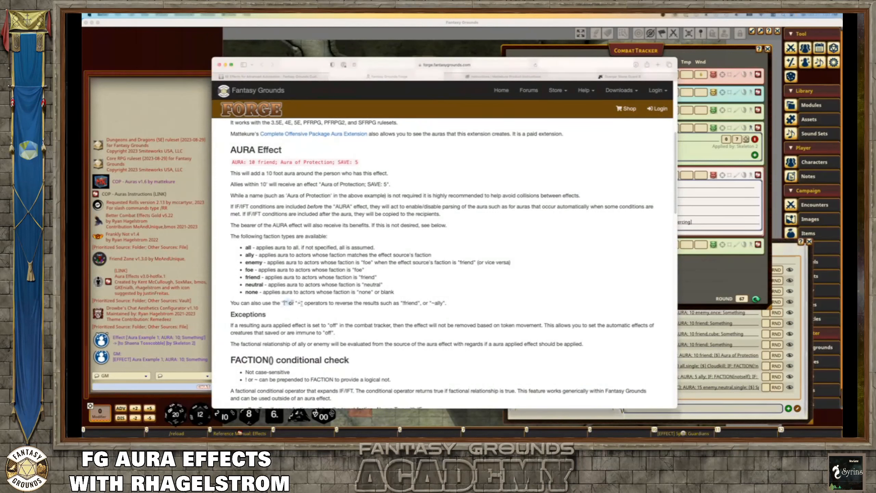
left_click(302, 303)
left_click(498, 51)
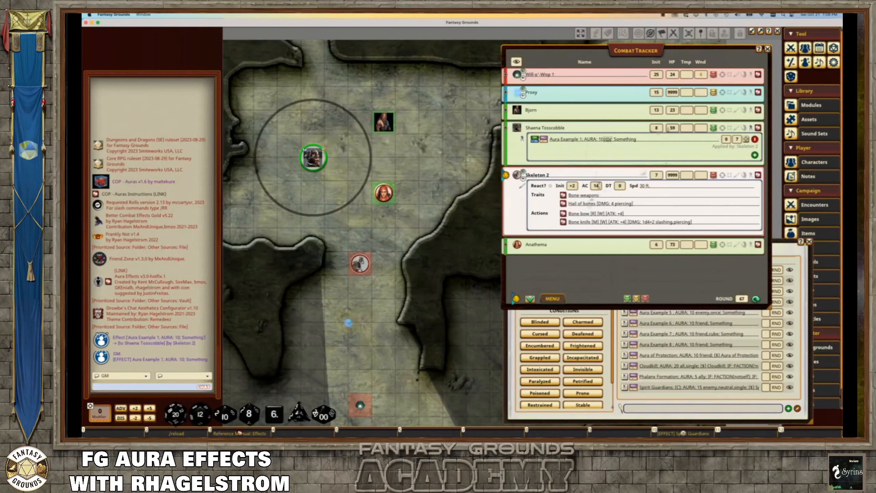
- Change Shaena's aura to AURA: 10 enemy and test it by moving her token near Skeleton 2 and away again
left_click_drag(313, 158, 290, 169)
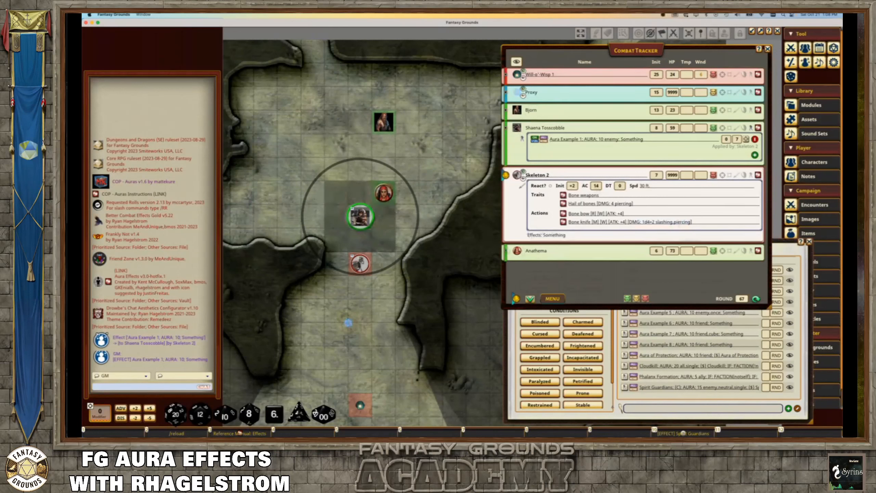
left_click_drag(360, 216, 324, 158)
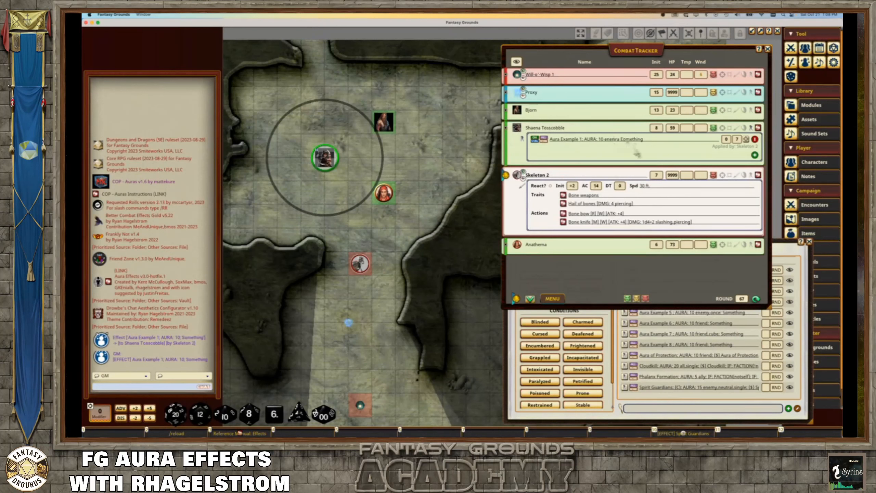
- Edit Shaena's effect to read Aura Example 1; AURA: 10 all; IF: (!self); Something
type("y; IF: (")
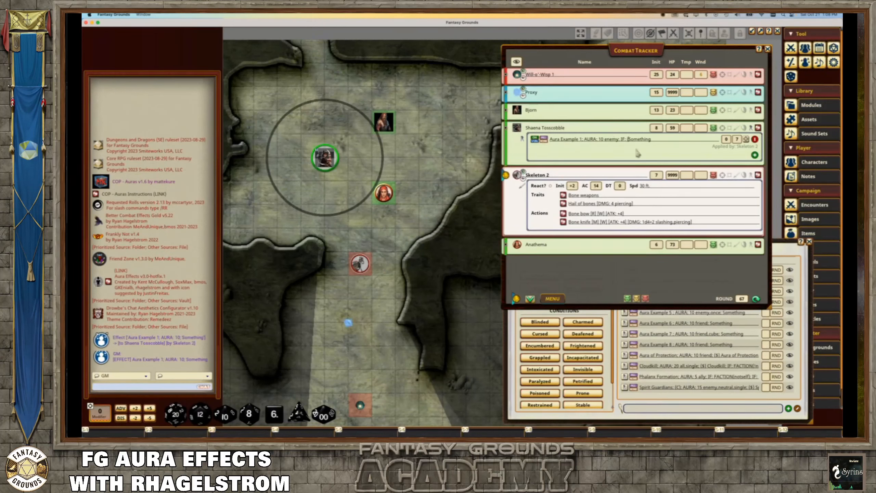
type("Som")
key("BackSpace")
key("BackSpace")
key("BackSpace")
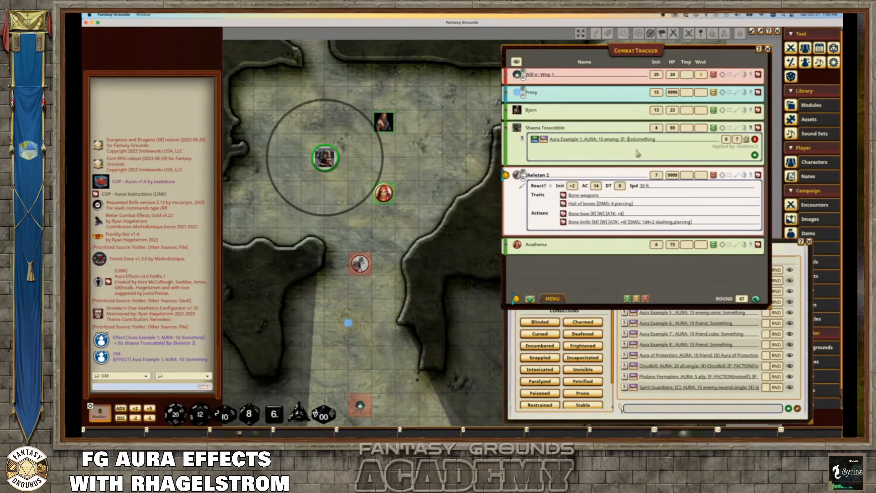
type("!self);")
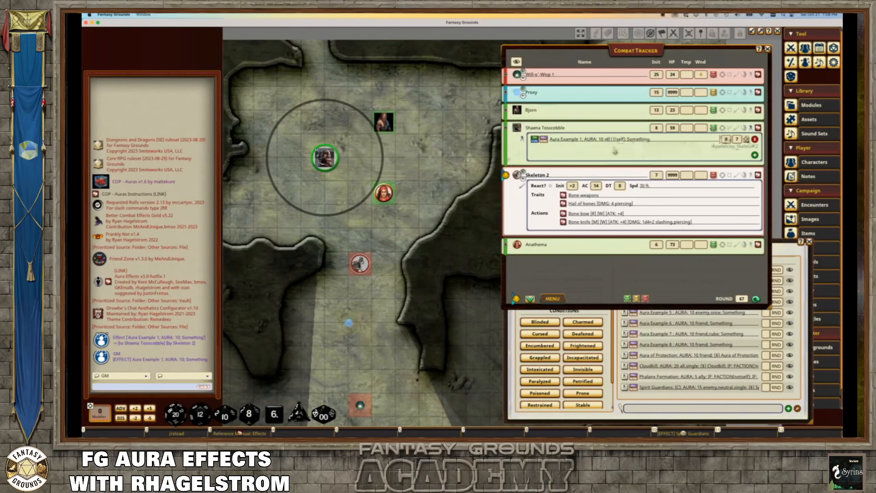
- Try adding a second condition, IF: (!enemy), before Something in Shaena's aura effect, and remove it
type("((")
type("($)")
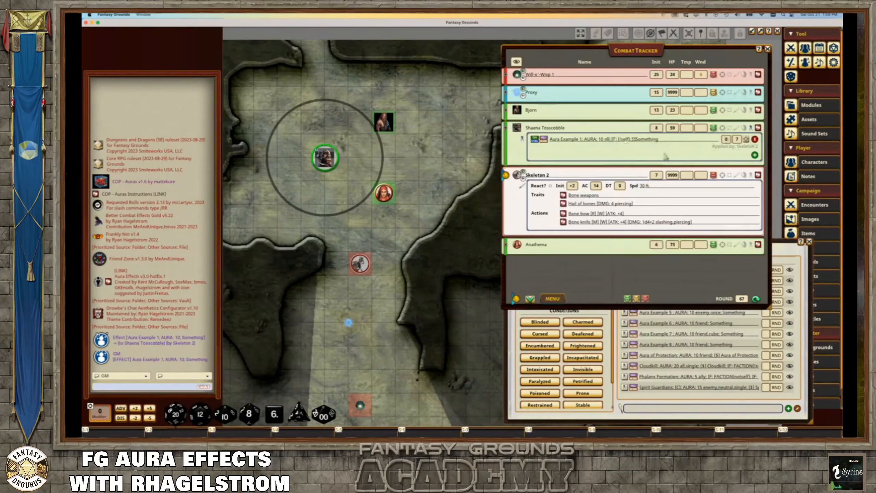
type("!some")
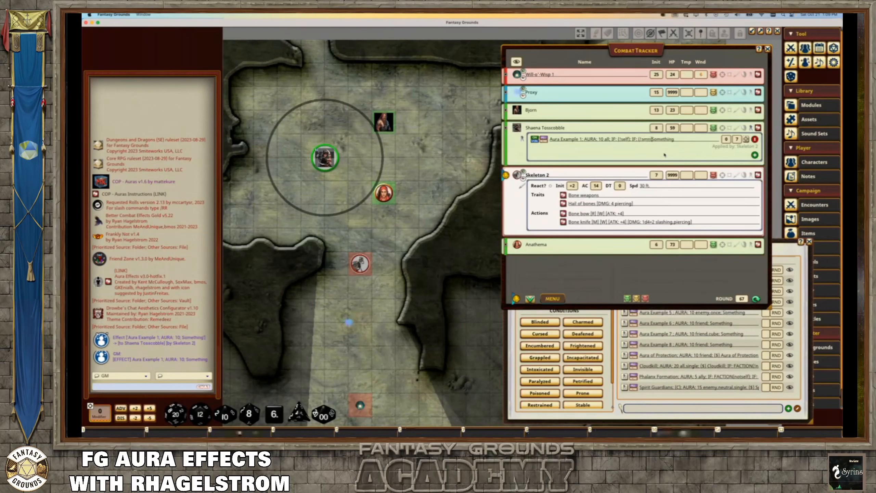
type("thi")
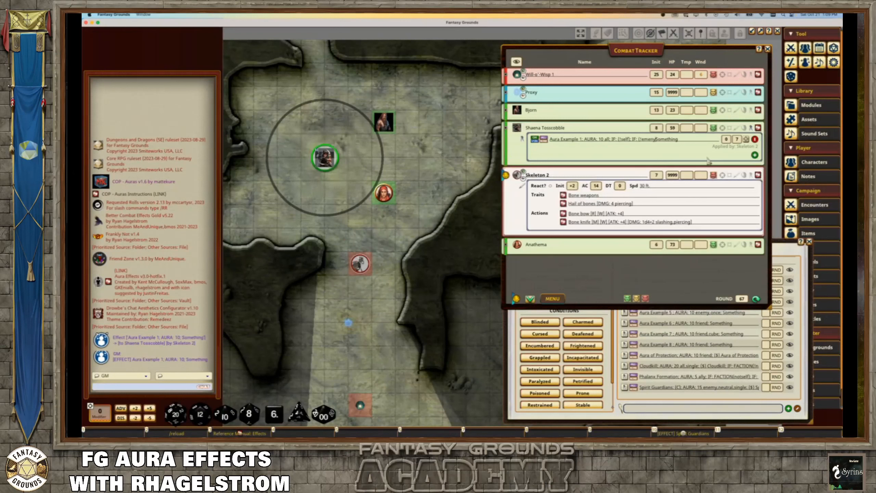
key("BackSpace")
key("BackSpace")
key("BackSpace")
key("BackSpace")
key("BackSpace")
key("BackSpace")
key("BackSpace")
key("BackSpace")
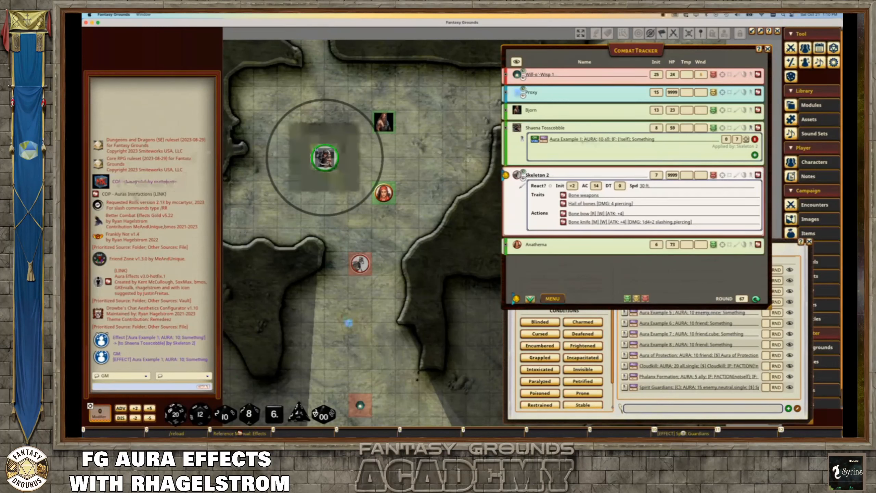
- Test the IF: (!self) aura by moving Shaena's token within range of Bjorn and Anathema and back out
left_click_drag(325, 158, 337, 169)
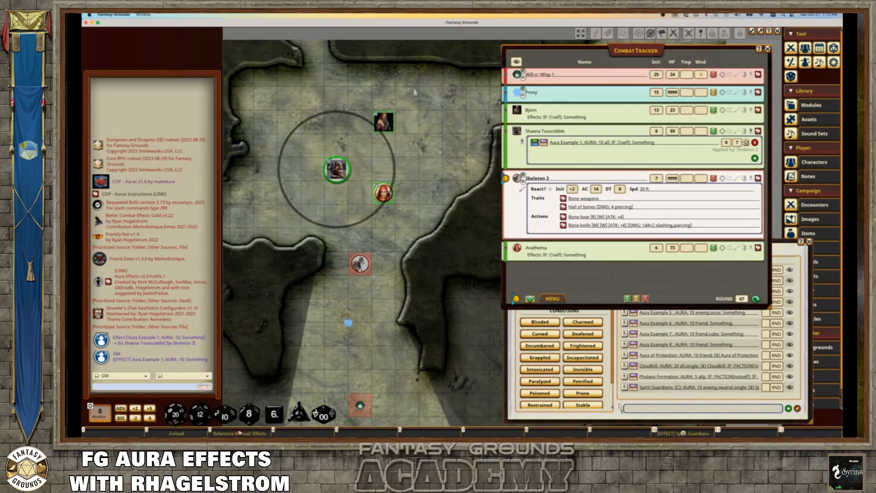
left_click_drag(337, 170, 313, 171)
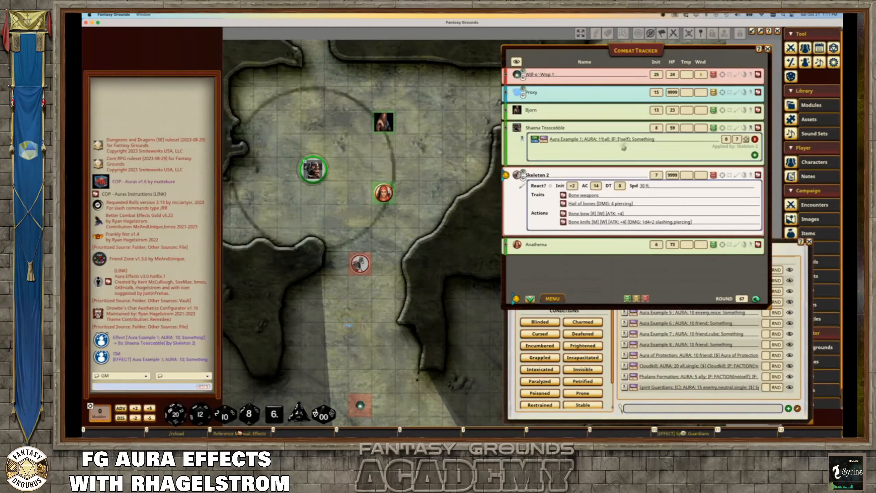
- Set Shaena's aura radius to 20, remove the IF: (!self) condition, and test it by moving her token around near Bjorn and Anathema
type("20")
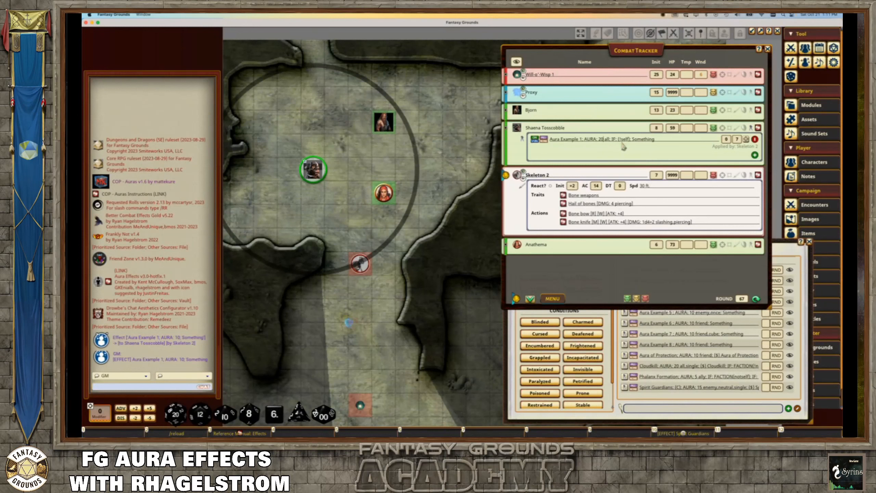
mouse_move(312, 170)
left_mouse_down()
mouse_move(289, 169)
mouse_move(325, 170)
left_mouse_up()
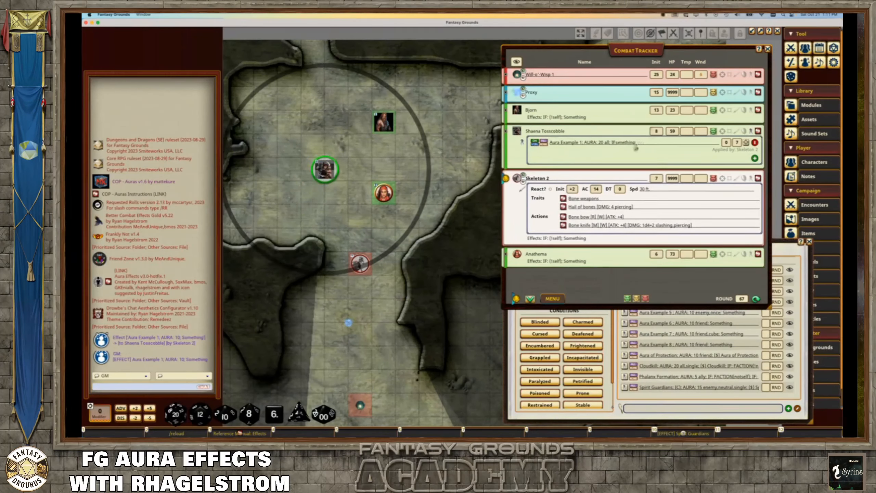
left_click_drag(325, 169, 336, 181)
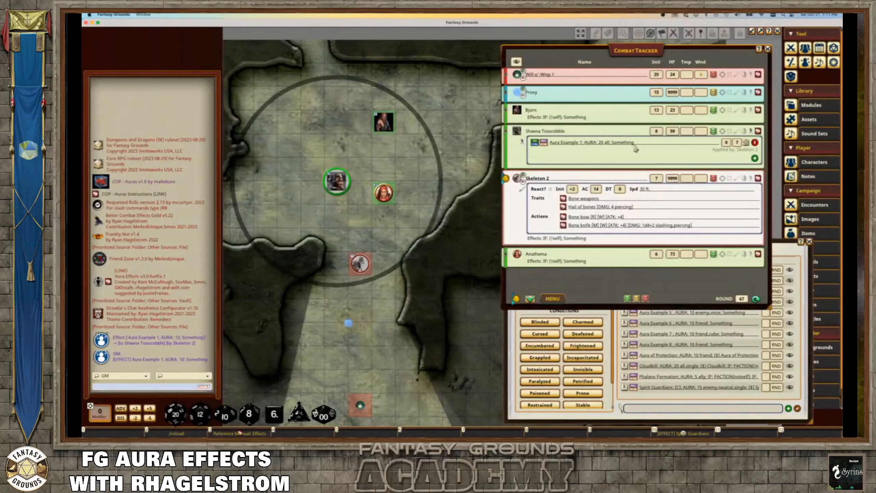
left_click_drag(339, 185, 303, 170)
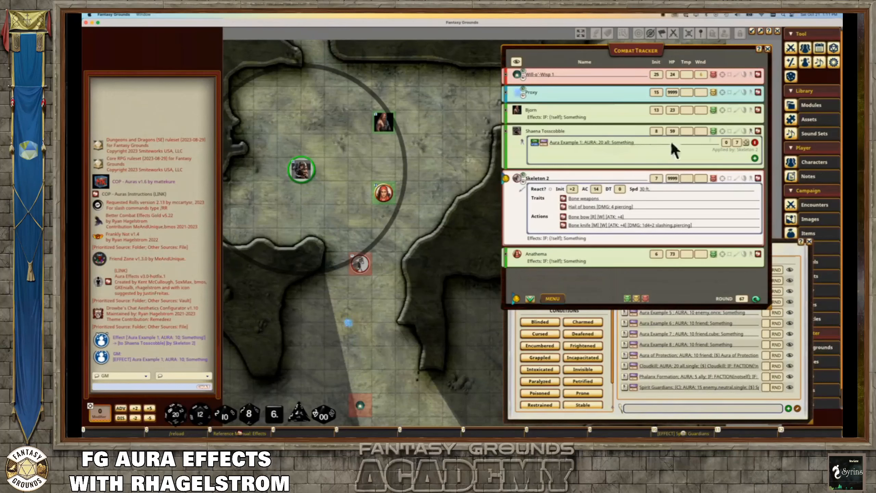
left_click_drag(301, 169, 325, 158)
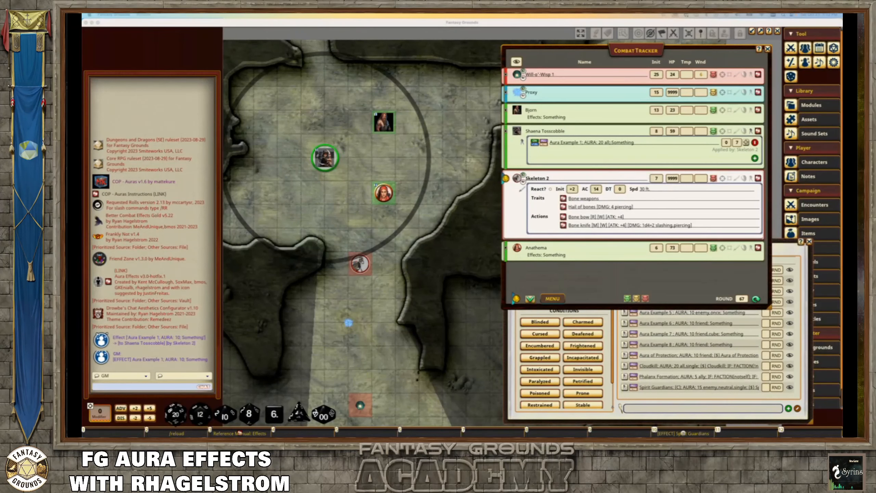
- Switch to the Fantasy Grounds Forge page in Safari and review the AURA Effect faction types alongside the combat tracker
left_click_drag(841, 176, 493, 155)
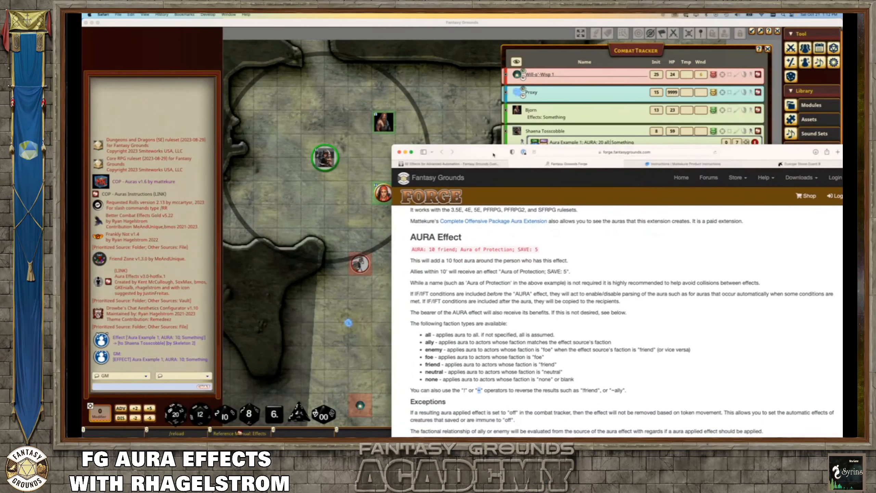
left_click_drag(494, 155, 488, 176)
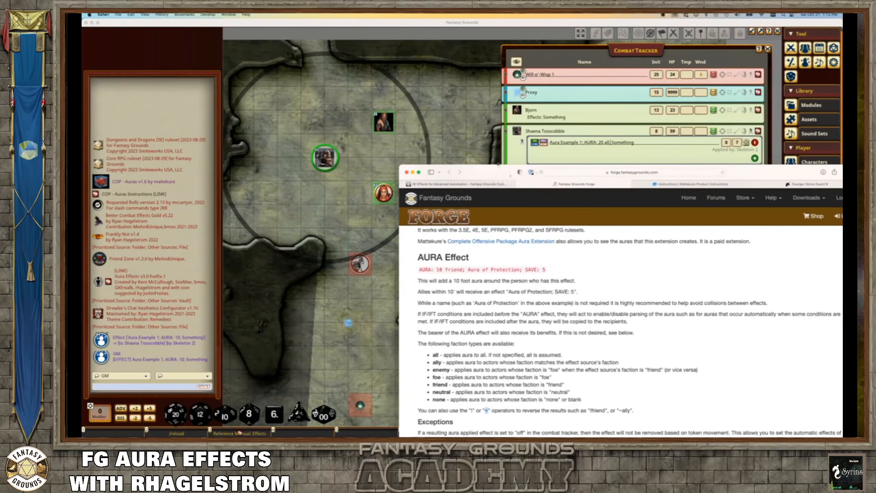
left_click(601, 151)
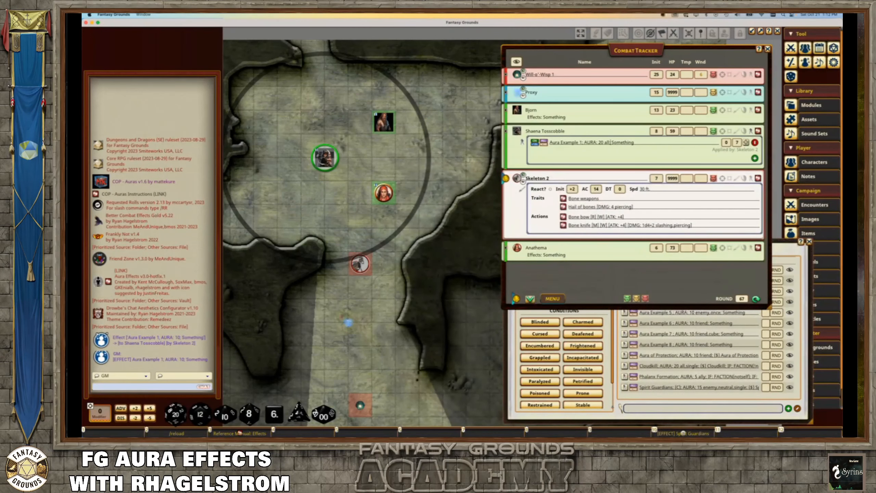
key("super+Tab")
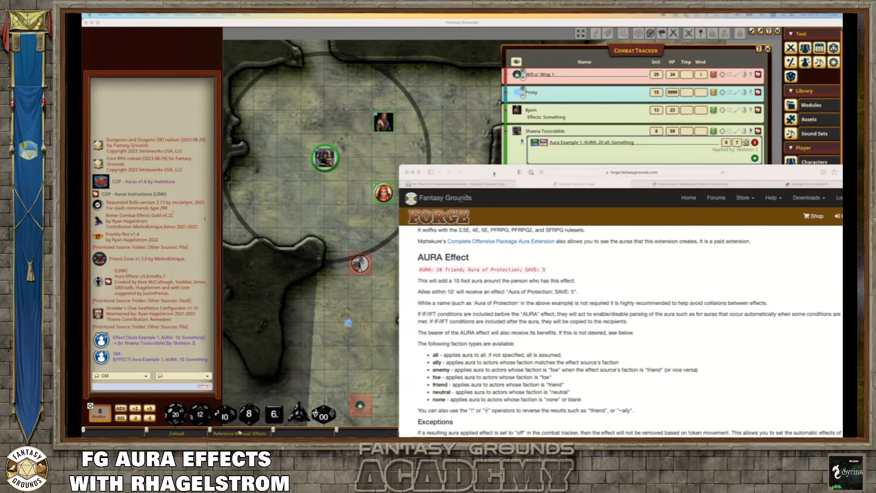
left_click_drag(494, 173, 494, 168)
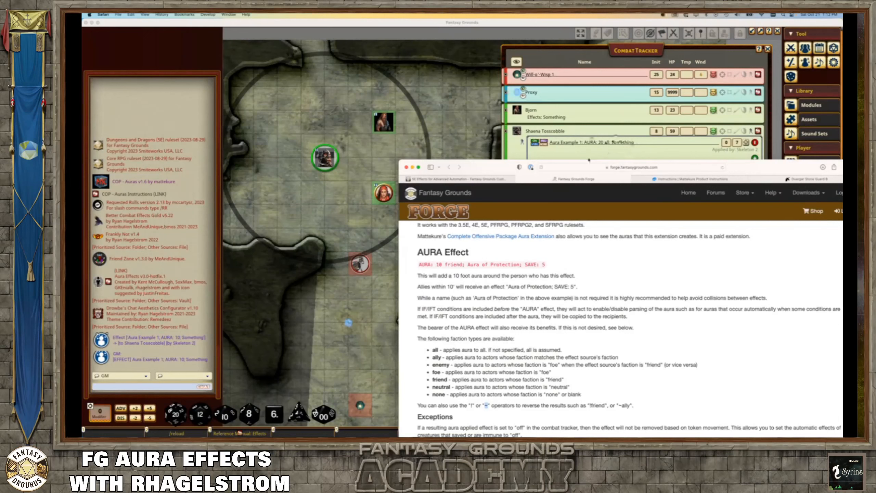
- Examine the Special AURA types table on the Forge page, starting with the cube descriptor
left_click_drag(540, 166, 508, 93)
scroll(519, 195, "down", 15)
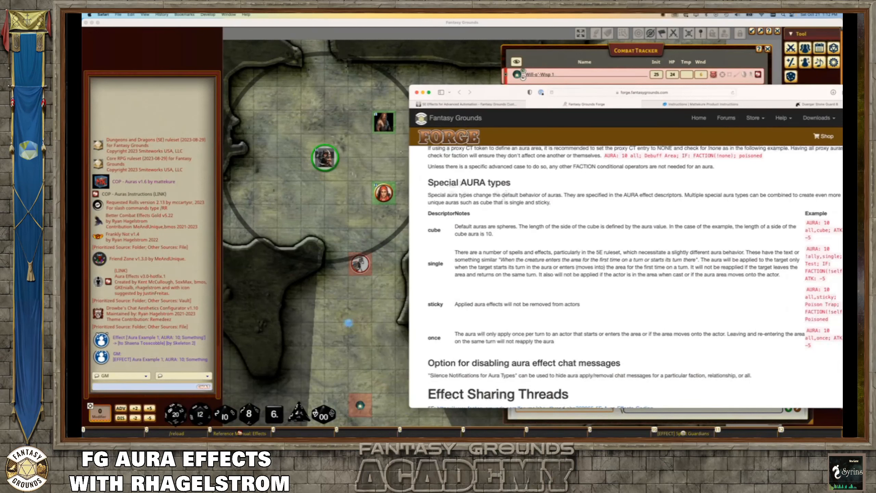
left_click_drag(506, 85, 540, 213)
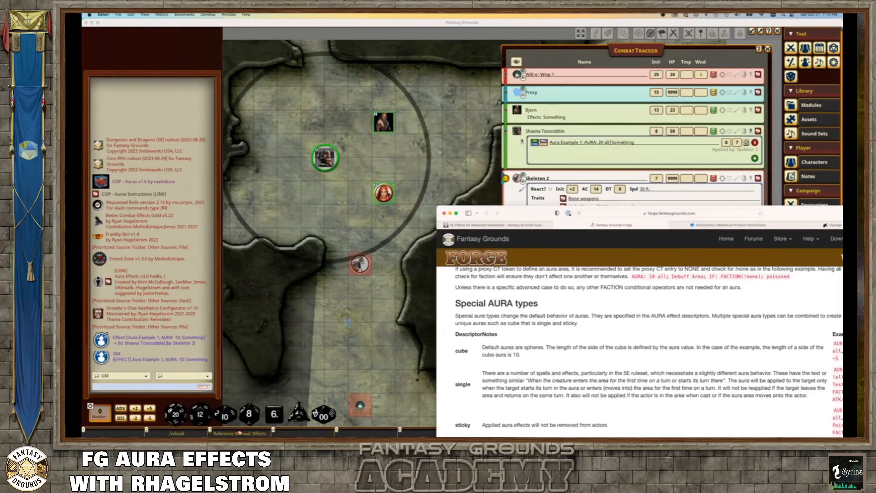
left_click_drag(500, 213, 458, 137)
scroll(471, 271, "down", 1)
scroll(472, 270, "down", 2)
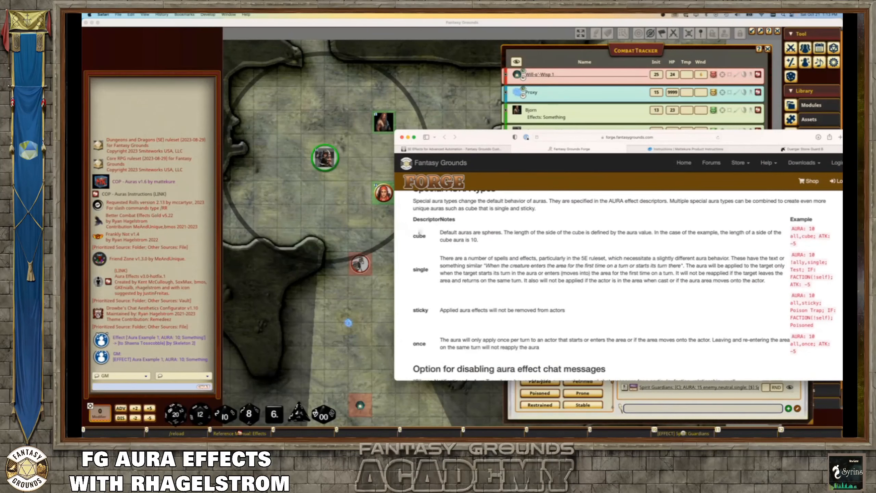
left_click_drag(493, 135, 501, 190)
- Switch to Fantasy Grounds, change Shaena's aura to AURA: 20 all,cube, and test it by moving her token toward Bjorn and Anathema and back
left_click(595, 154)
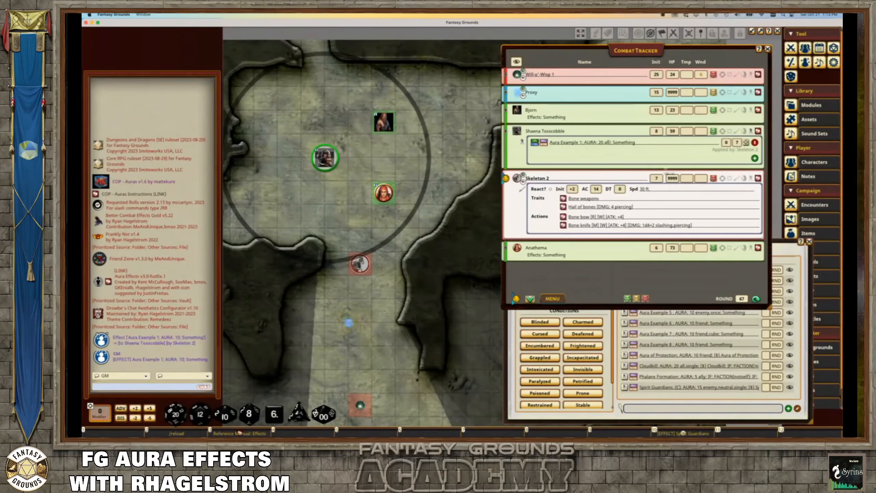
type(",cube")
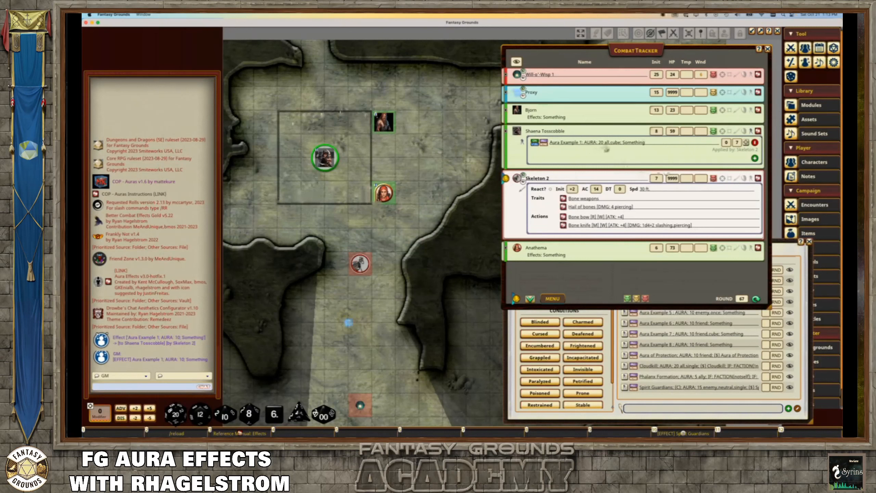
left_click_drag(325, 160, 349, 160)
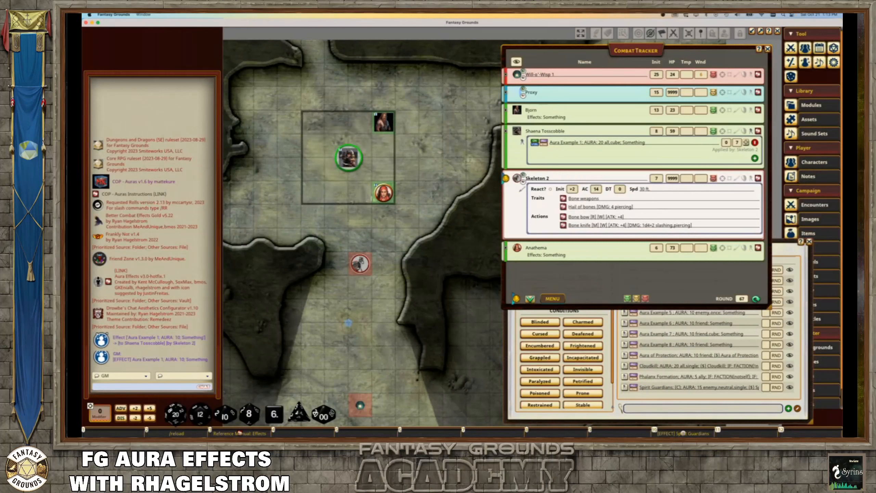
mouse_move(349, 159)
left_mouse_down()
mouse_move(336, 159)
mouse_move(361, 154)
left_mouse_up()
left_click_drag(348, 158, 314, 159)
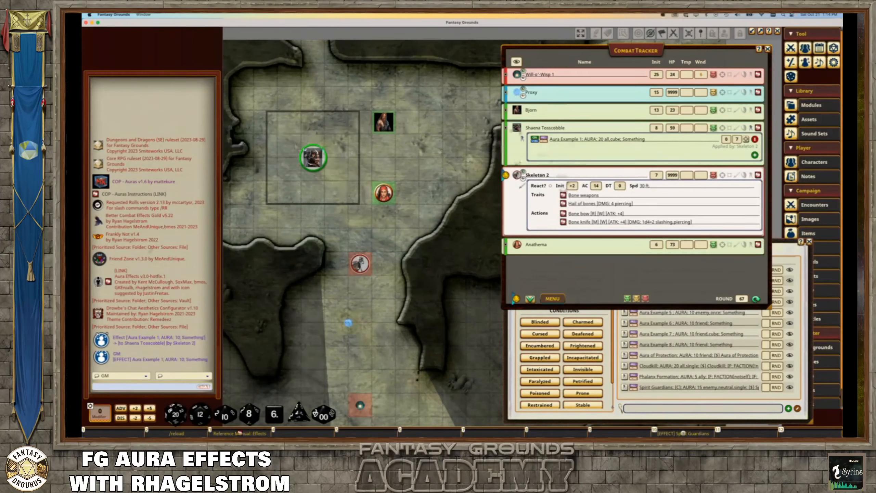
- Check the sticky descriptor on the Forge page in Safari, and add sticky to Shaena's aura effect in Fantasy Grounds
key("super+Tab")
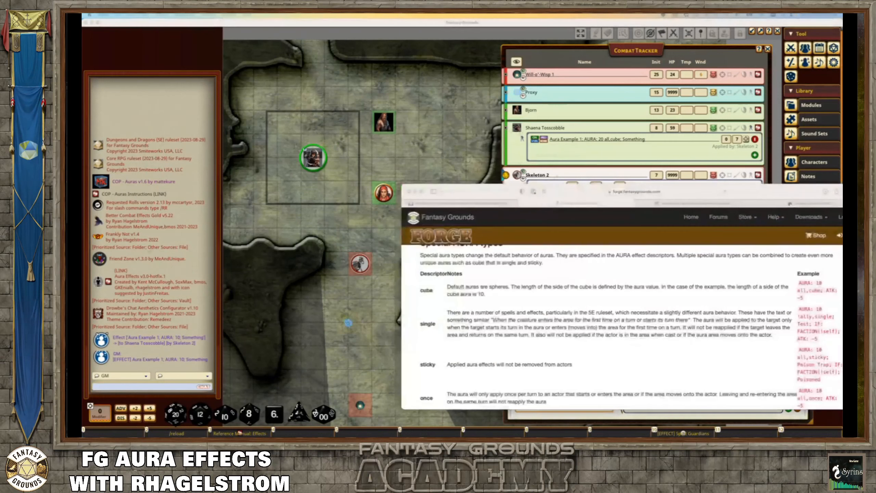
scroll(592, 276, "down", 1)
left_click(463, 344)
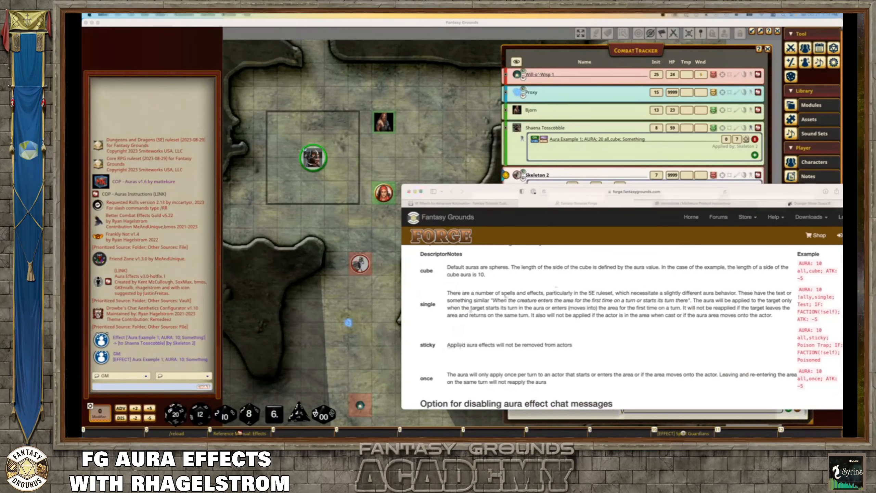
left_click_drag(586, 192, 601, 216)
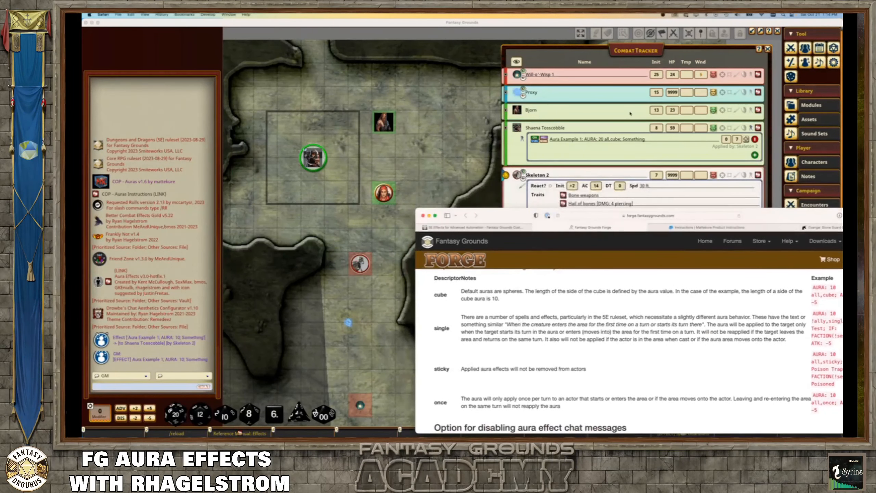
left_click(602, 145)
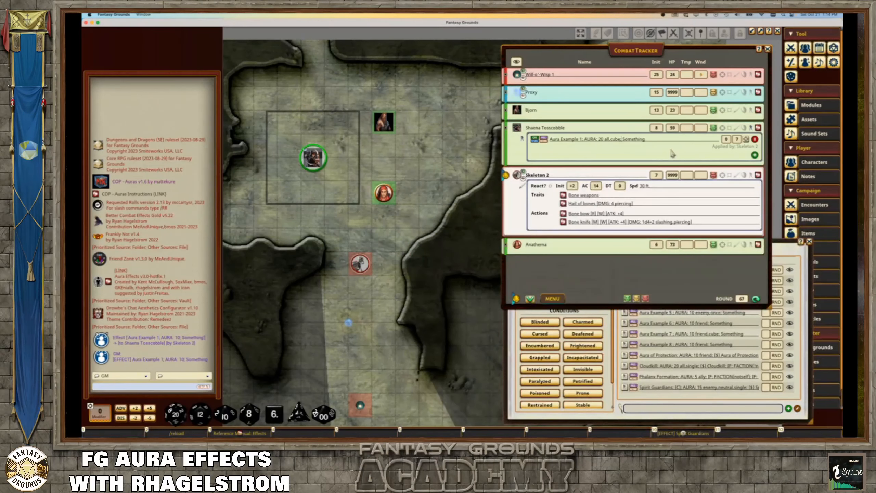
- Test the sticky cube aura by moving Shaena's token away from Bjorn and Anathema and back within range
mouse_move(313, 158)
left_mouse_down()
mouse_move(348, 158)
mouse_move(298, 158)
mouse_move(372, 158)
mouse_move(302, 158)
left_mouse_up()
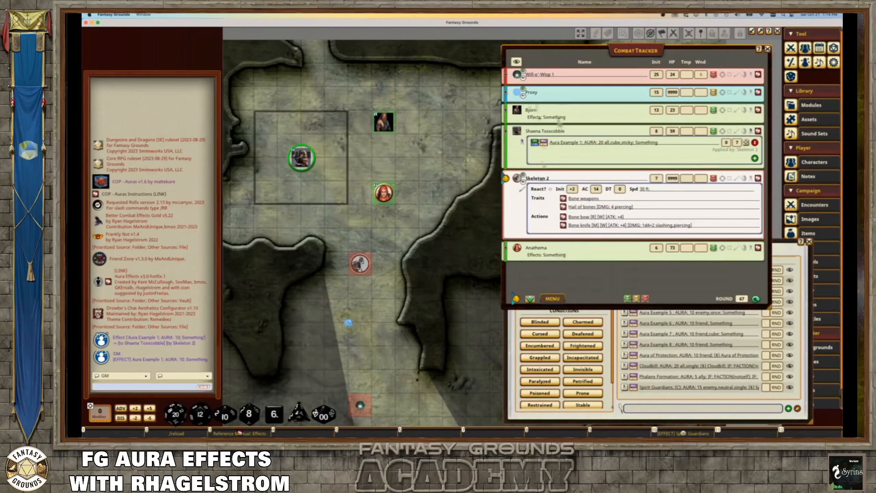
left_click_drag(302, 158, 337, 158)
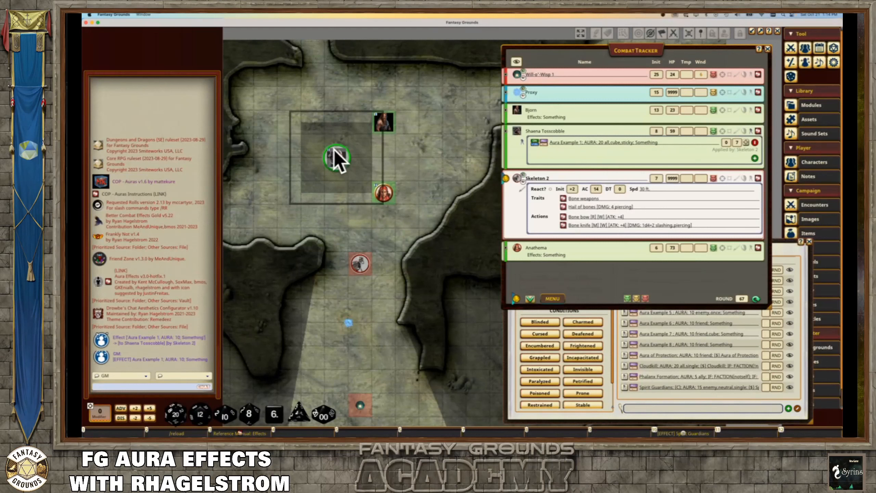
left_click_drag(337, 157, 349, 158)
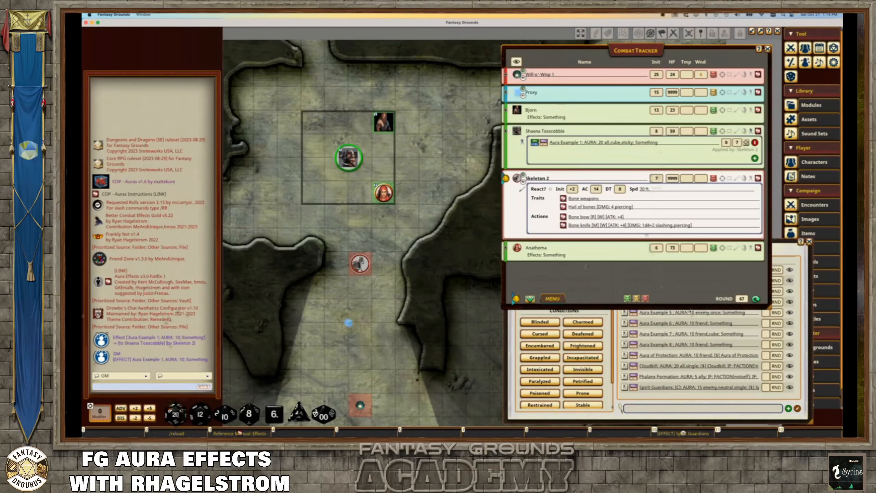
- Switch to the Forge page in Safari, read the single descriptor's turn-start wording, and narrow the browser window to uncover the map
key("super+Tab")
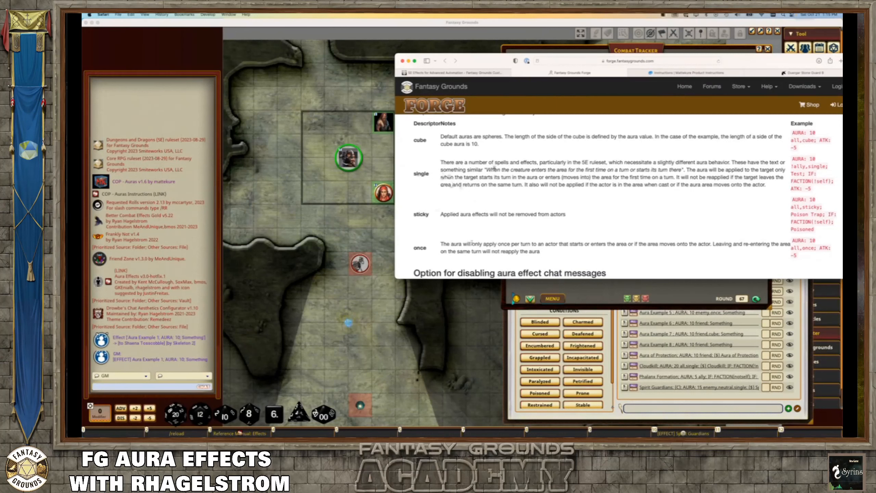
left_click_drag(484, 170, 685, 172)
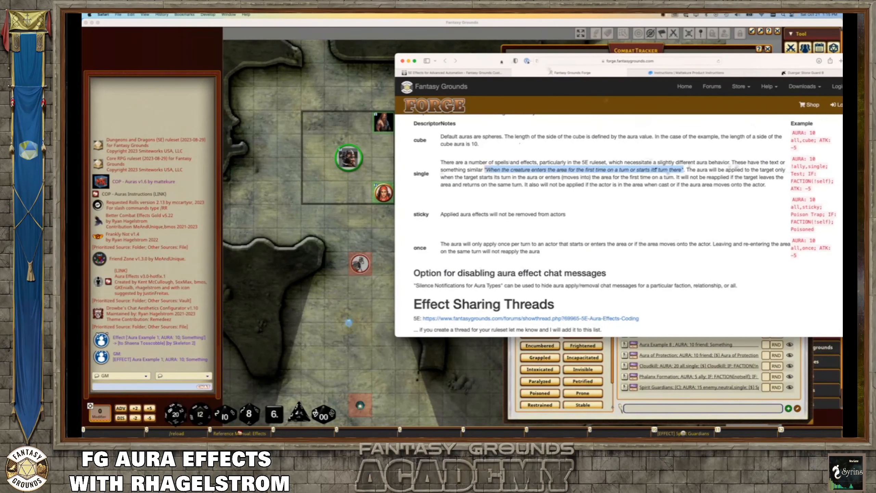
left_click_drag(501, 62, 433, 83)
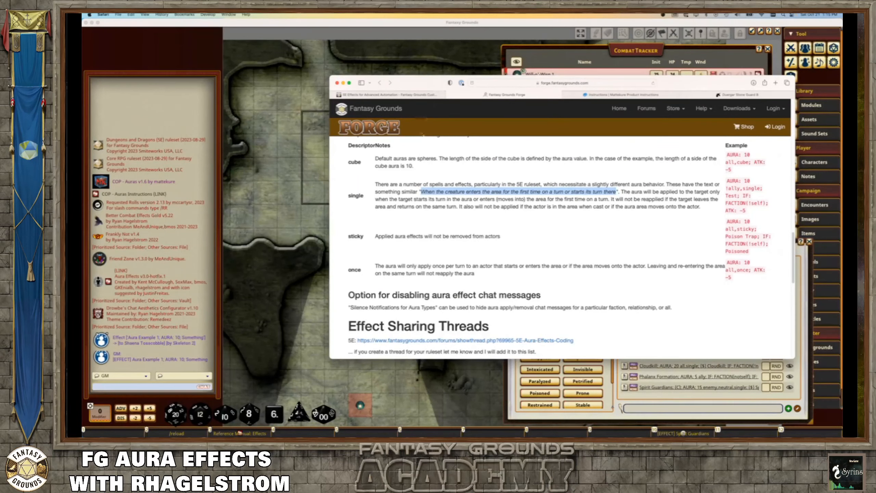
left_click_drag(424, 84, 426, 84)
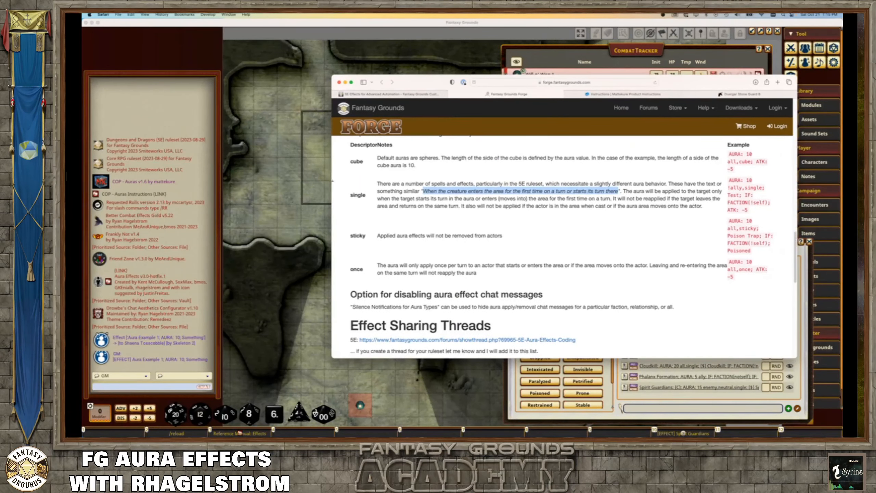
left_click_drag(332, 207, 445, 207)
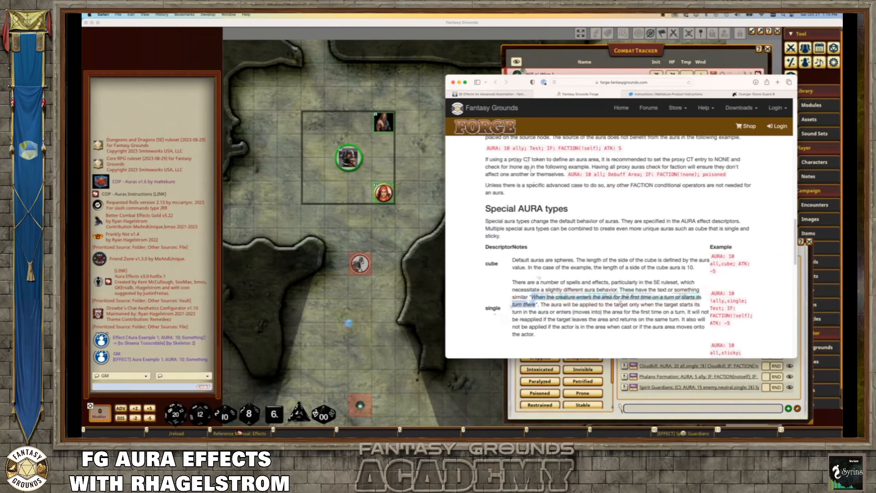
left_click(606, 293)
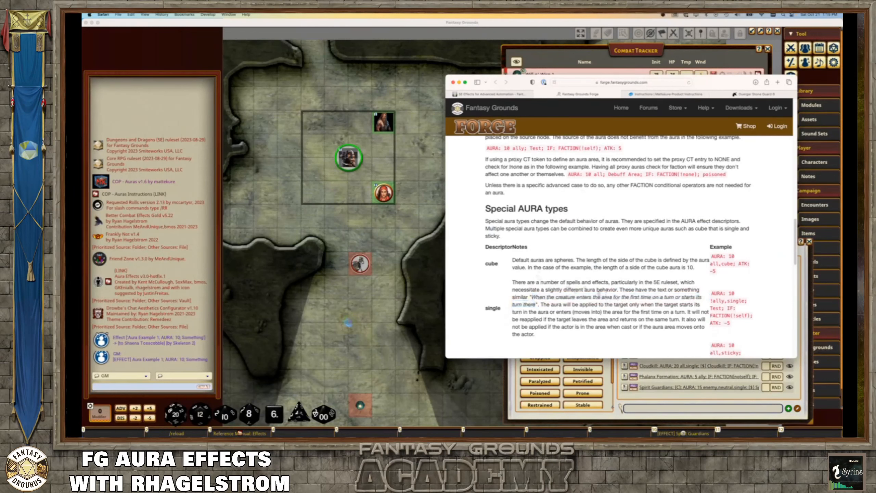
- Switch to Fantasy Grounds and replace sticky with single, so Shaena's effect reads Aura Example 1; AURA: 20 all,cube,single; Something
key("super+Tab")
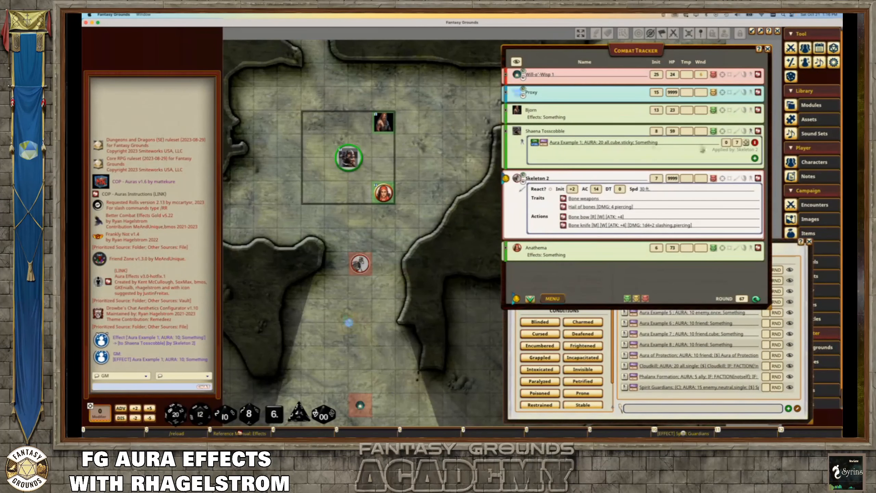
key("BackSpace")
key("BackSpace")
key("BackSpace")
key("BackSpace")
key("BackSpace")
type("ingle;")
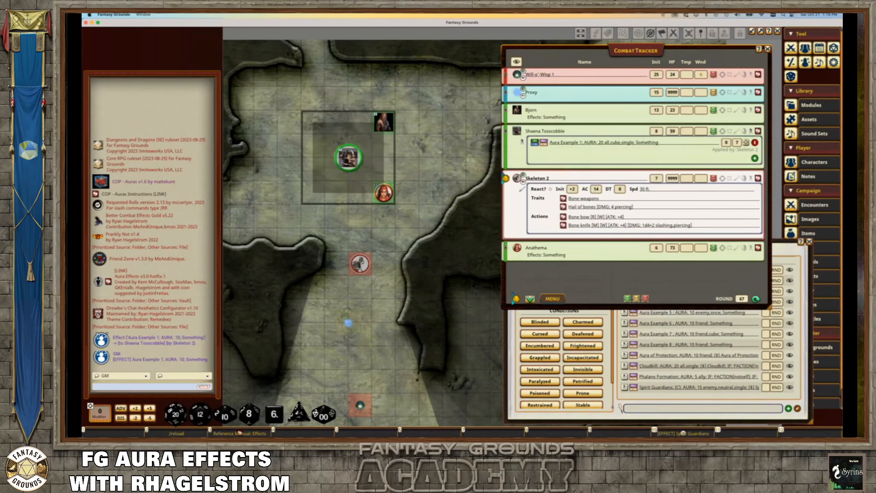
- Move Shaena's token away, clear the Something effects from Bjorn and Anathema, and move her single cube aura back over them
left_click_drag(349, 158, 290, 158)
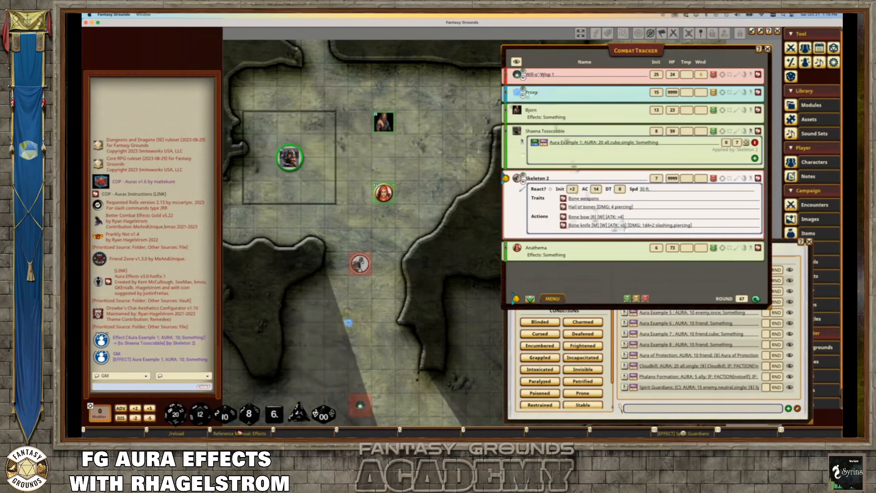
left_click(751, 110)
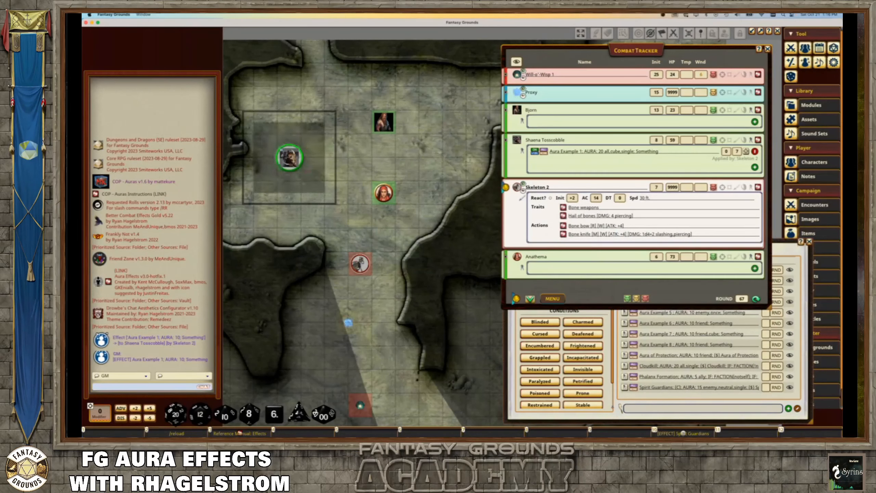
mouse_move(291, 158)
left_mouse_down()
mouse_move(357, 155)
mouse_move(324, 158)
mouse_move(337, 158)
left_mouse_up()
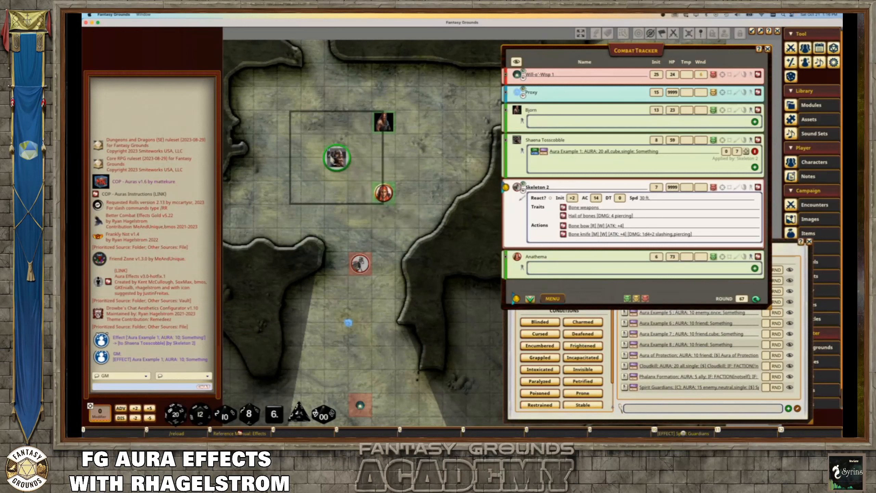
- Test the single cube aura by moving Shaena's token away from the group and moving Bjorn's token into and back out of her cube
left_click_drag(337, 158, 302, 158)
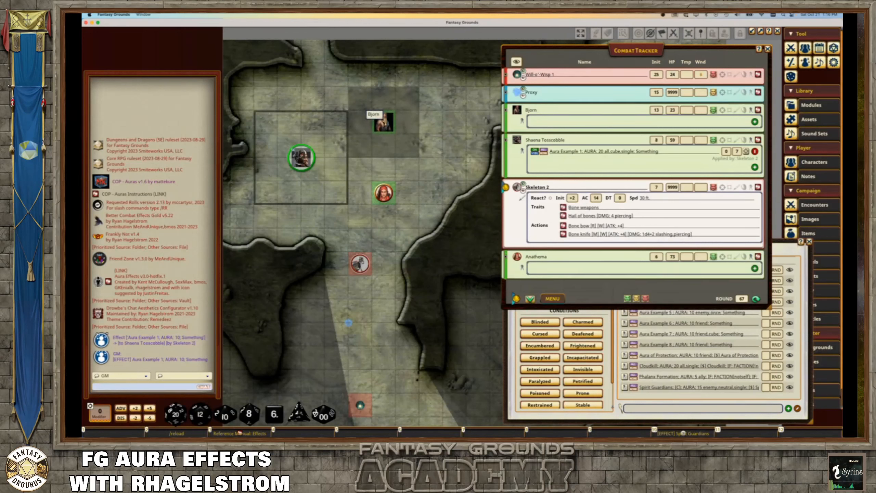
left_click_drag(384, 122, 338, 122)
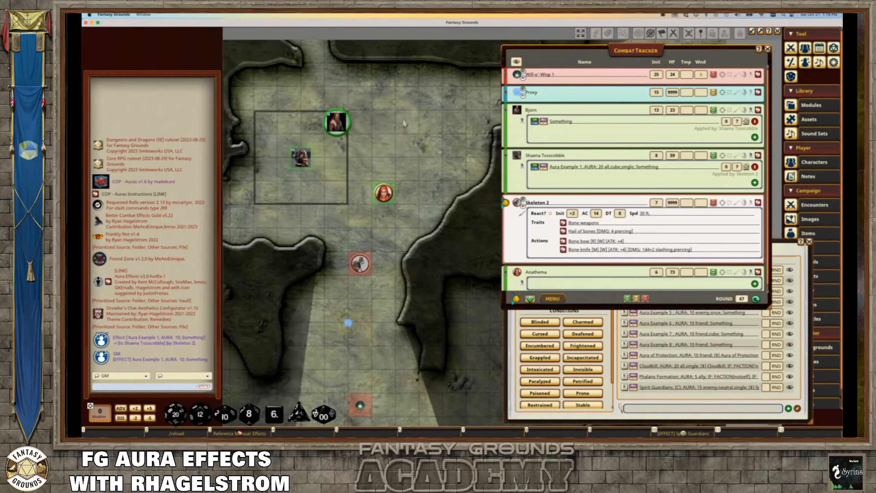
mouse_move(337, 122)
left_mouse_down()
mouse_move(372, 121)
mouse_move(325, 122)
left_mouse_up()
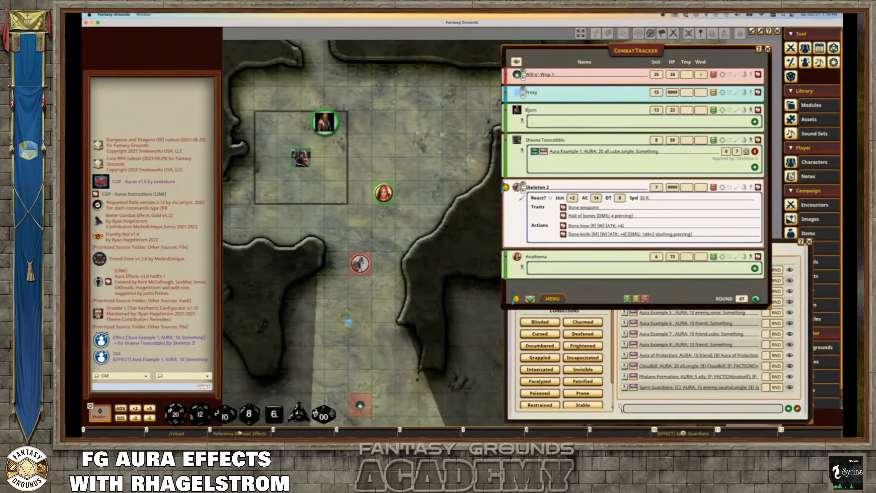
left_click_drag(325, 122, 371, 122)
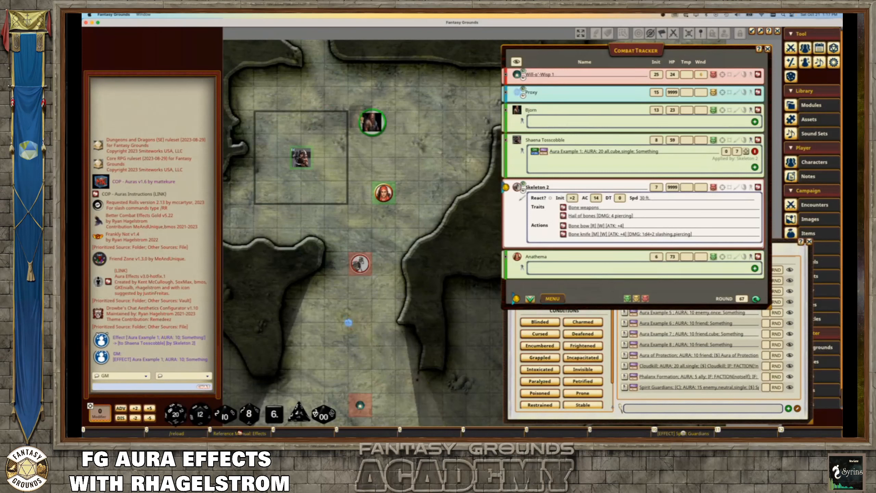
mouse_move(301, 158)
left_mouse_down()
mouse_move(301, 146)
mouse_move(301, 157)
mouse_move(313, 157)
left_mouse_up()
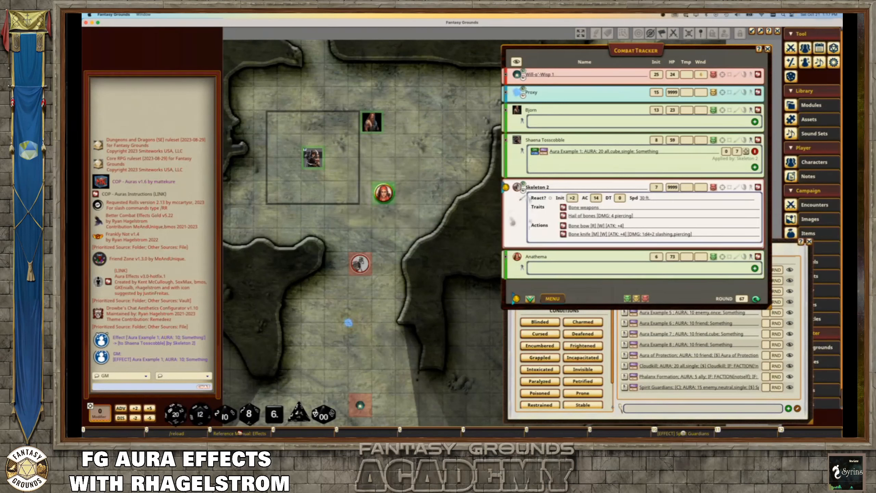
mouse_move(380, 127)
left_mouse_down()
mouse_move(392, 127)
mouse_move(360, 122)
mouse_move(384, 123)
left_mouse_up()
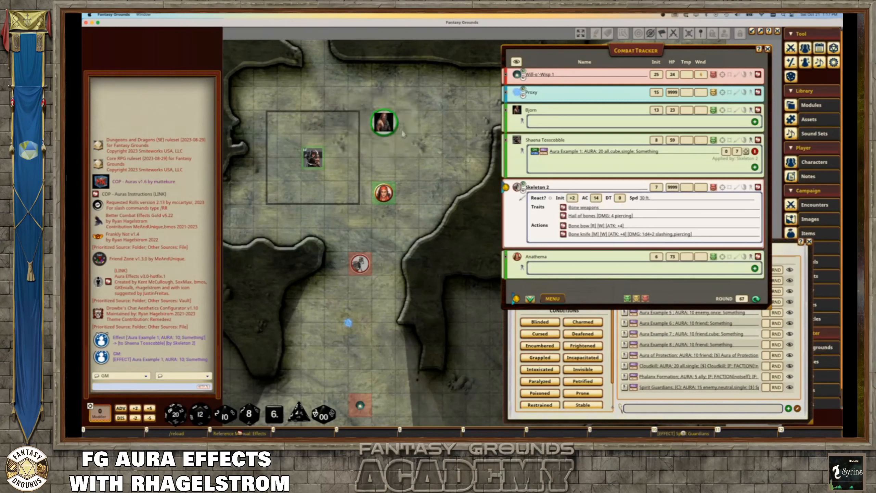
- Start Anathema's turn, move Bjorn into Shaena's cube, advance the turns to Bjorn in round 68, and move him back out
left_click(531, 301)
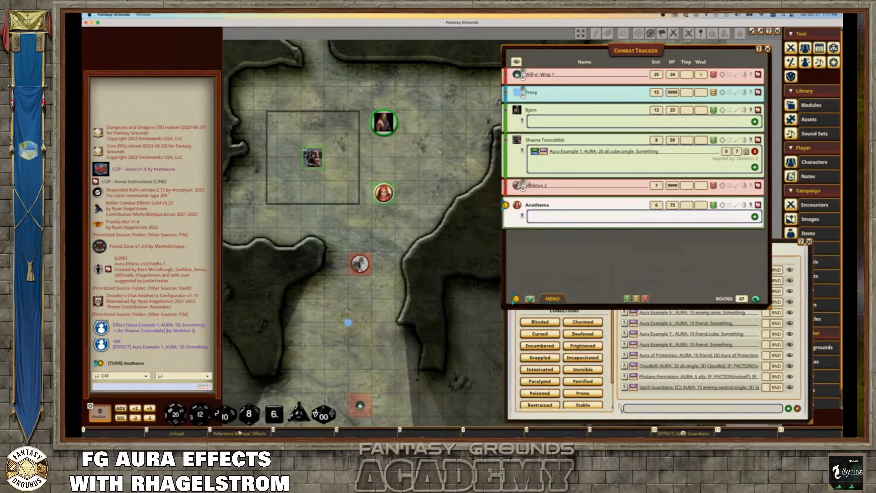
left_click_drag(384, 123, 325, 122)
left_click(530, 299)
left_click(531, 299)
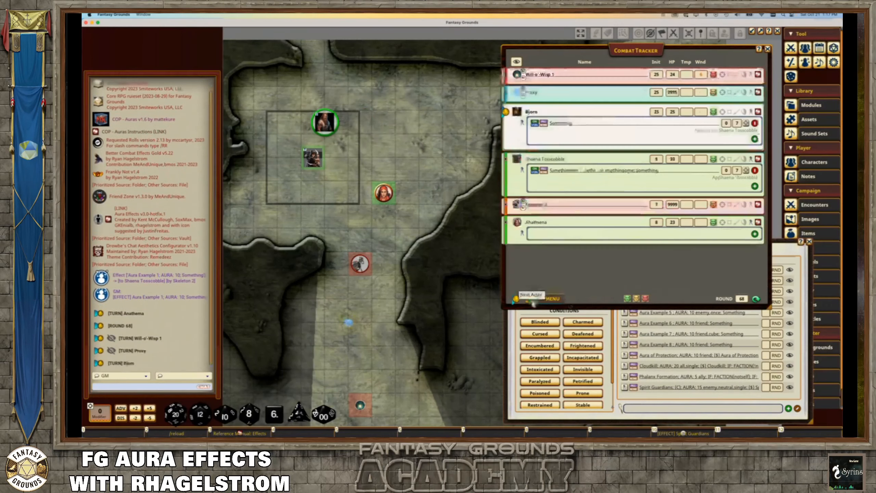
left_click_drag(324, 123, 396, 124)
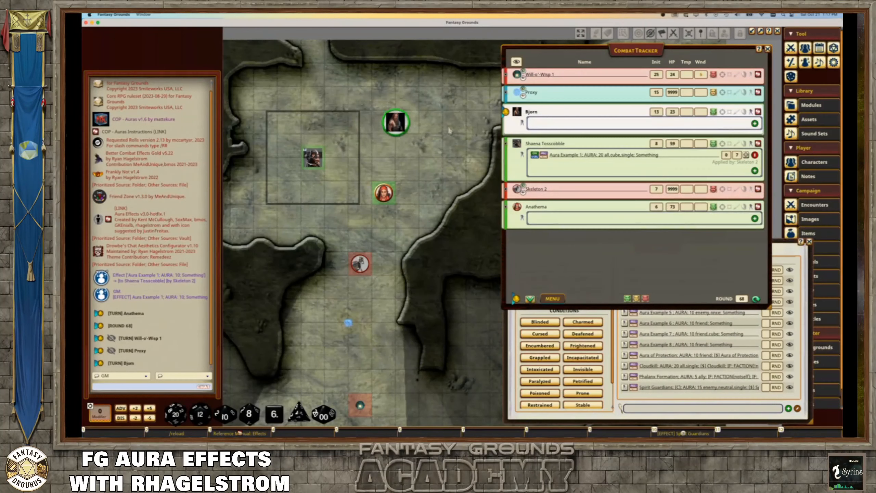
- Return the turn to Proxy, move Shaena's cube over Bjorn and Anathema, start Bjorn's turn, and move Shaena away from him
left_click(507, 95)
left_click_drag(313, 158, 360, 158)
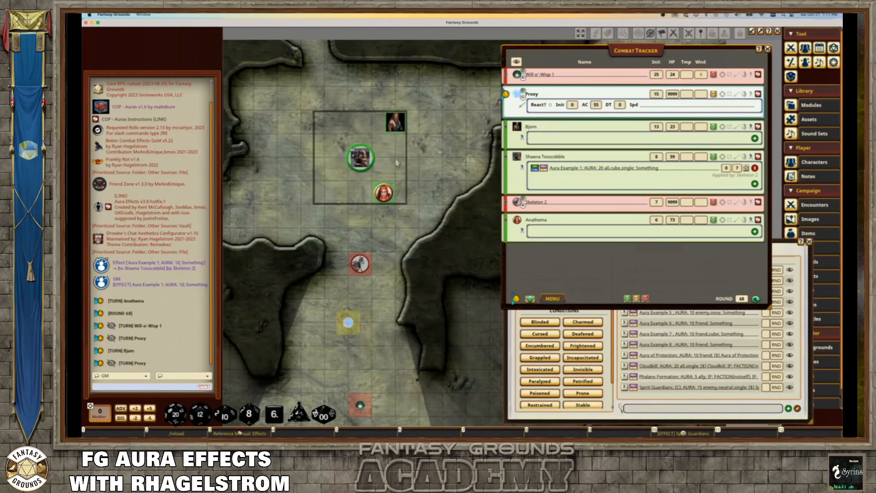
left_click(531, 299)
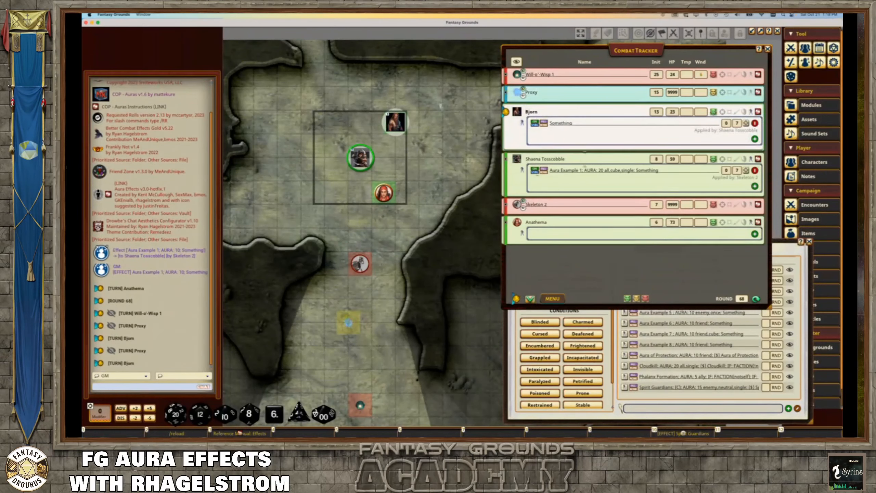
left_click_drag(360, 161, 336, 161)
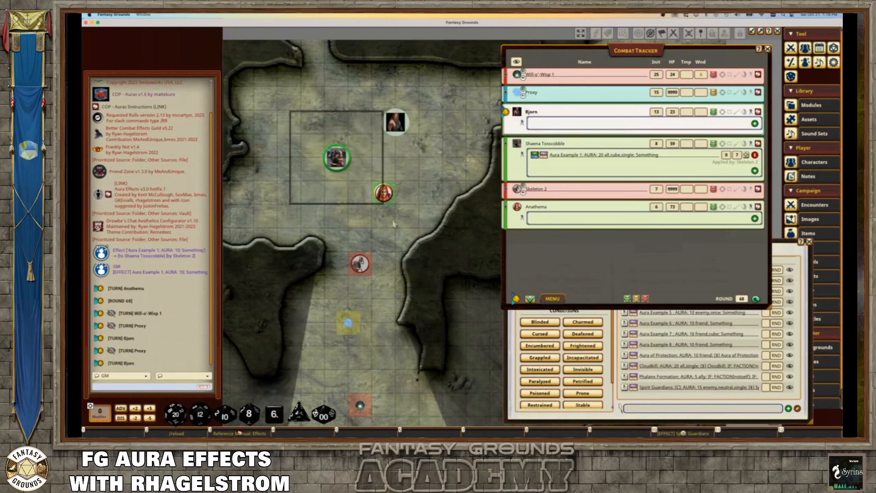
- Switch to the Forge page in Safari, move the window clear of the combat tracker, and read the single and once descriptor notes
key("super+Tab")
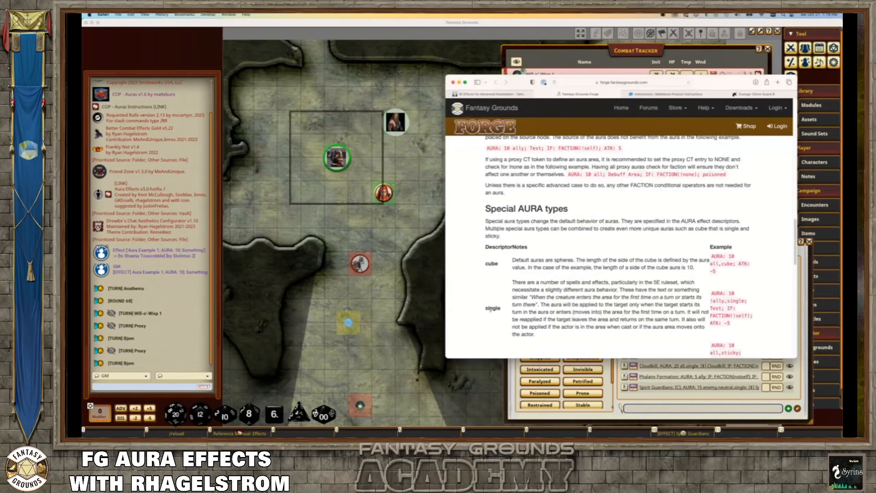
left_click_drag(530, 296, 533, 304)
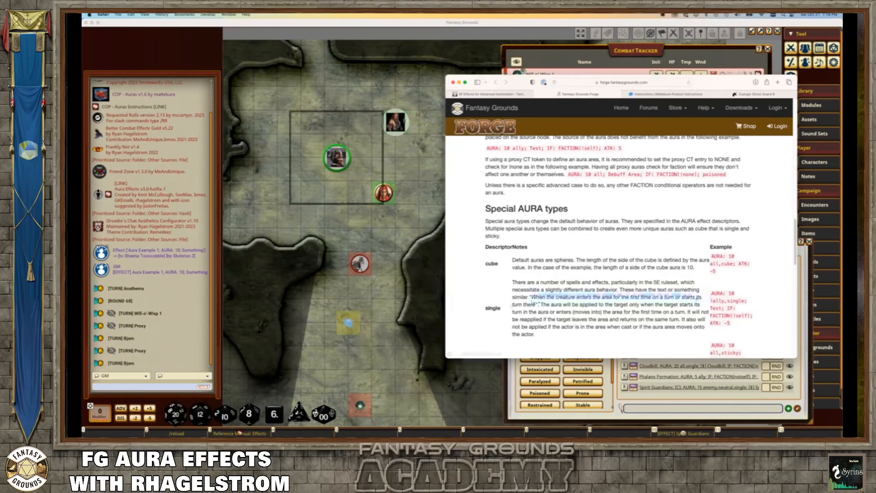
left_click_drag(527, 82, 166, 126)
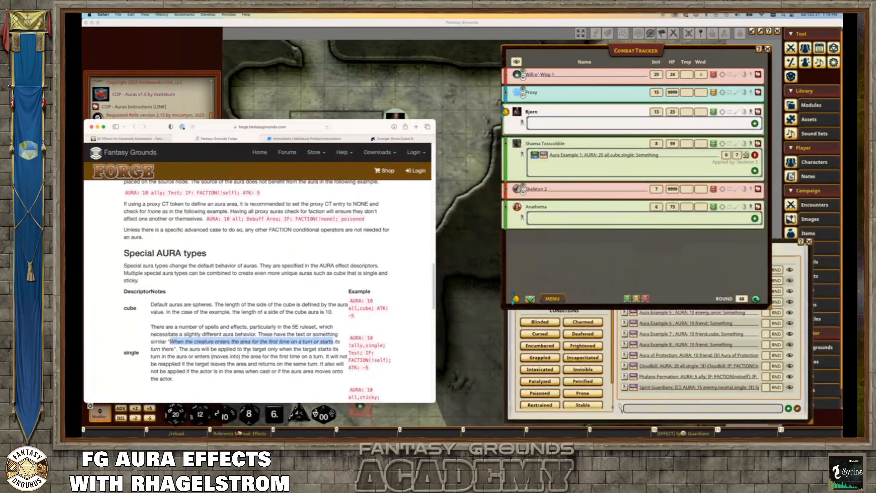
scroll(199, 330, "down", 4)
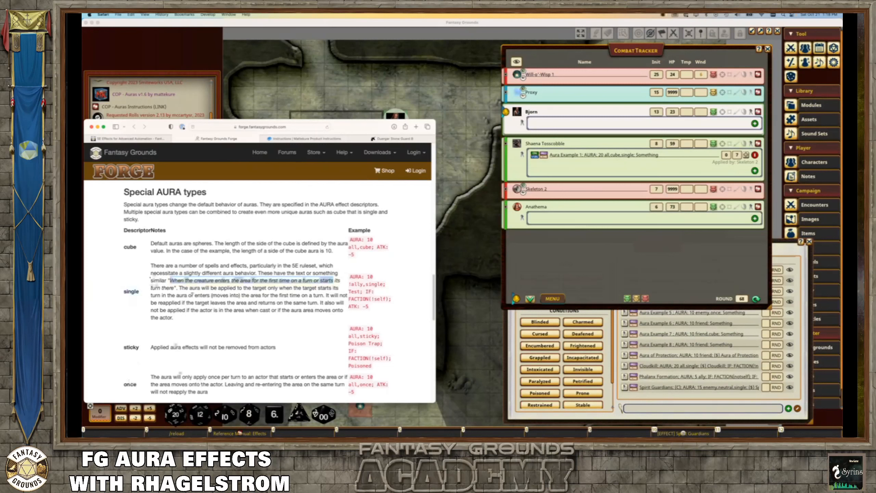
left_click_drag(151, 377, 254, 377)
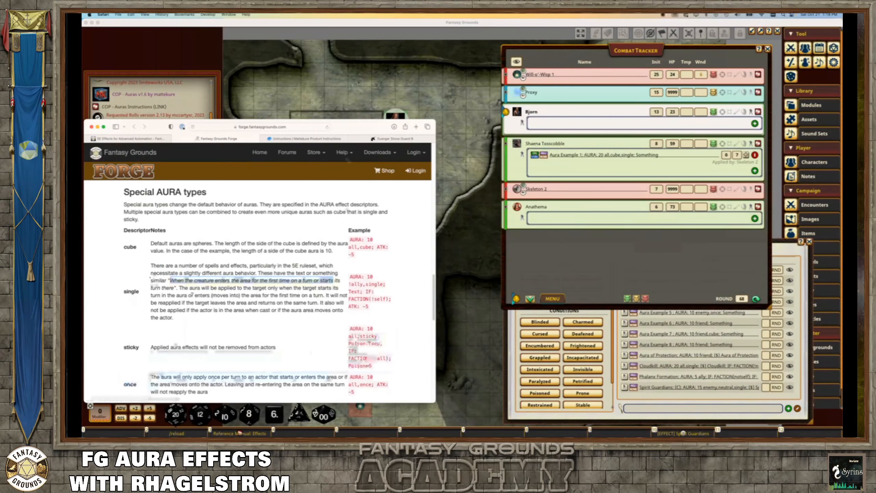
- Switch to Fantasy Grounds, replace single with once so Shaena's effect reads AURA: 20 all,cube,once; Something, and move her token to test it
left_click(557, 164)
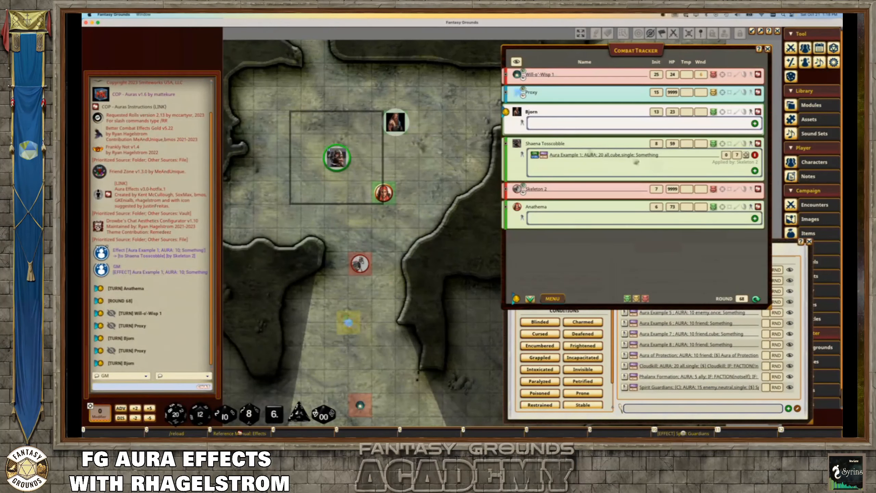
key("BackSpace")
key("BackSpace")
key("BackSpace")
key("BackSpace")
key("BackSpace")
key("BackSpace")
key("BackSpace")
type(",once")
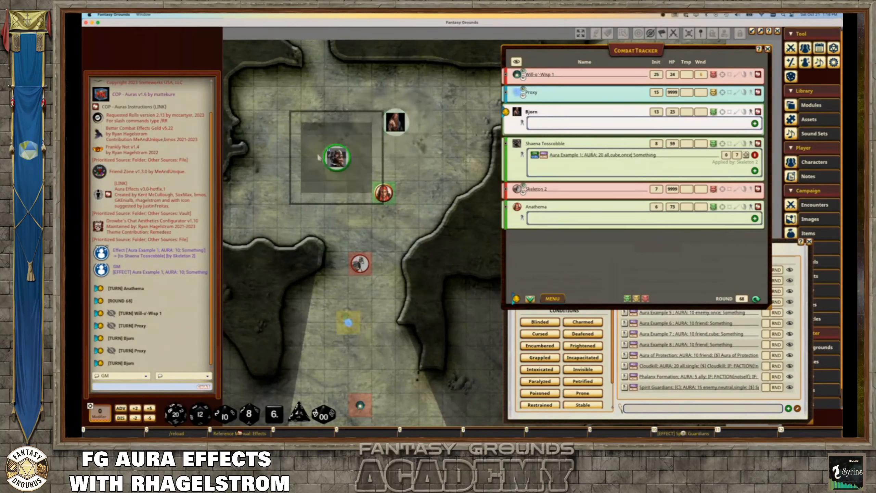
left_click_drag(337, 158, 349, 205)
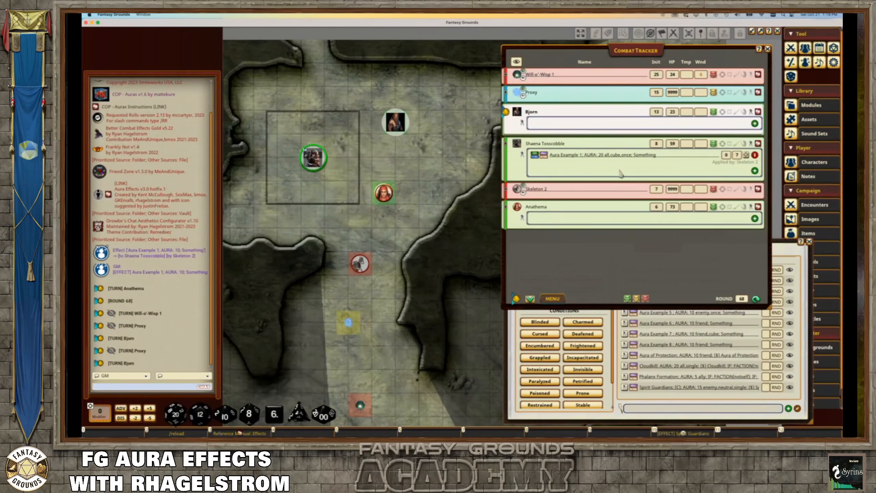
- Switch to the Forge page in Safari and review the Special AURA types table and the sections below it
key("super+Tab")
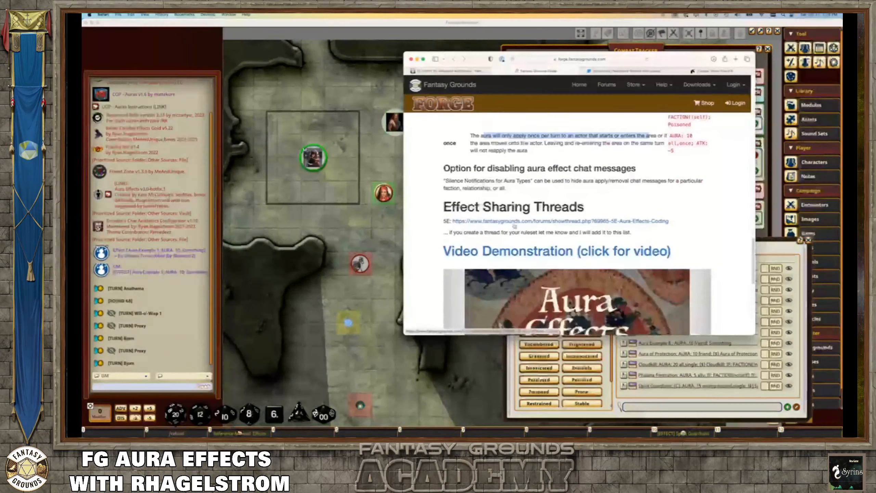
scroll(444, 208, "down", 10)
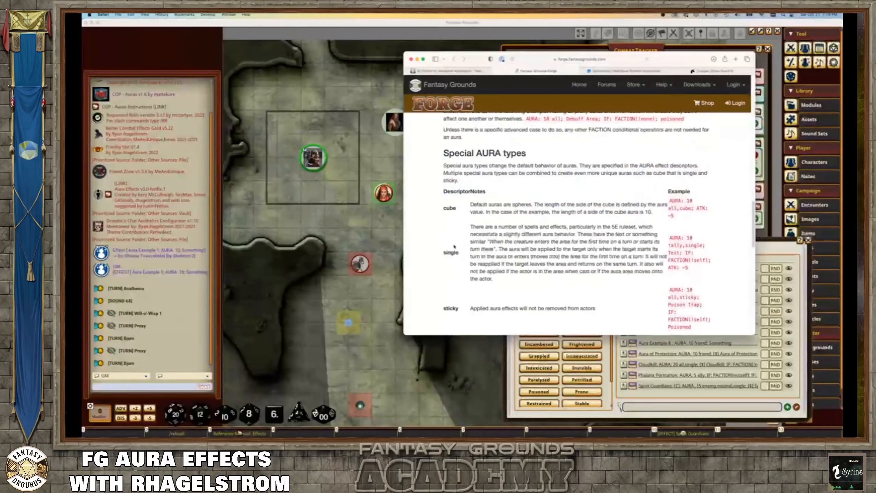
left_click_drag(483, 327, 648, 327)
left_click_drag(463, 54, 521, 145)
- Switch to Fantasy Grounds, add color[blue] after once in Shaena's aura effect, and move her token to redraw the cube outline
left_click(561, 120)
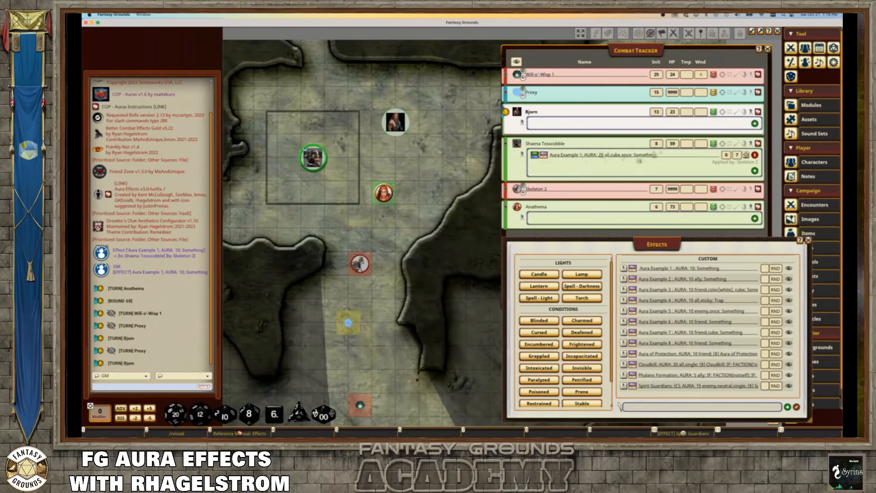
left_click(626, 159)
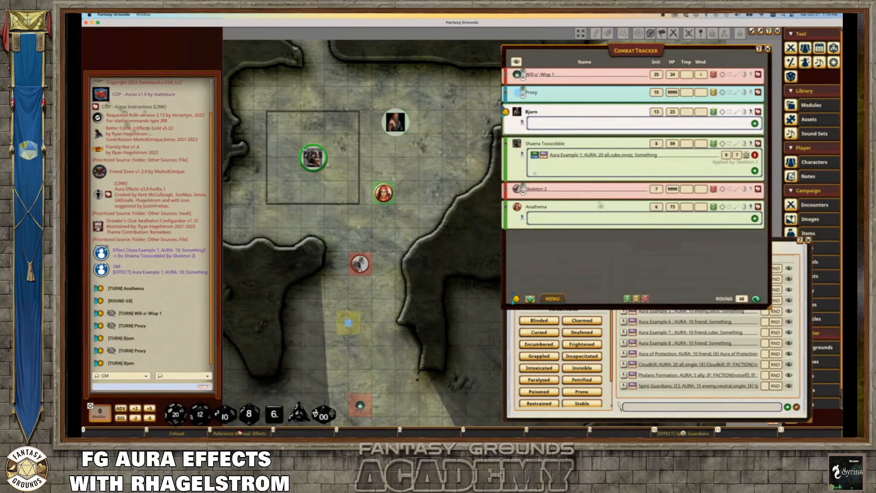
type(",color:blue")
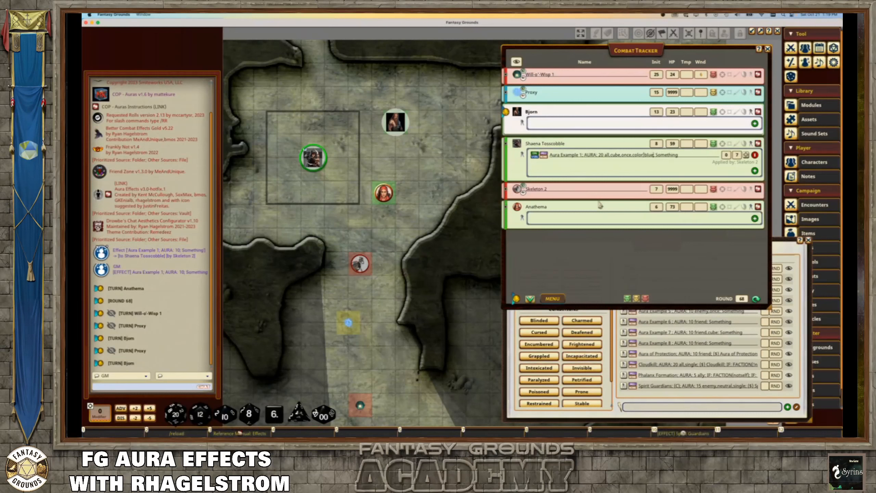
left_click_drag(311, 163, 325, 157)
- Remove the color descriptor from Shaena's effect so it reads Aura Example 1; AURA: 20 all,cube,once; Something
key("BackSpace")
key("BackSpace")
key("BackSpace")
key("BackSpace")
key("BackSpace")
key("BackSpace")
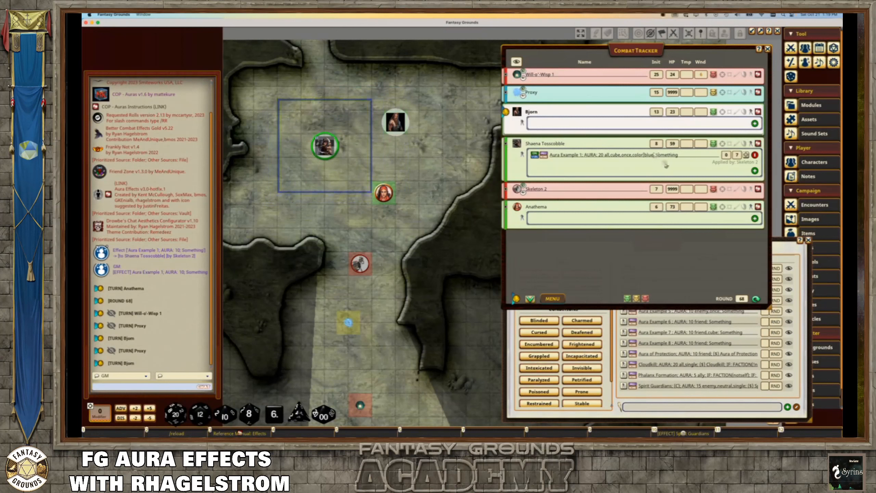
key("BackSpace")
key("BackSpace")
key("BackSpace")
key("BackSpace")
key("BackSpace")
key("BackSpace")
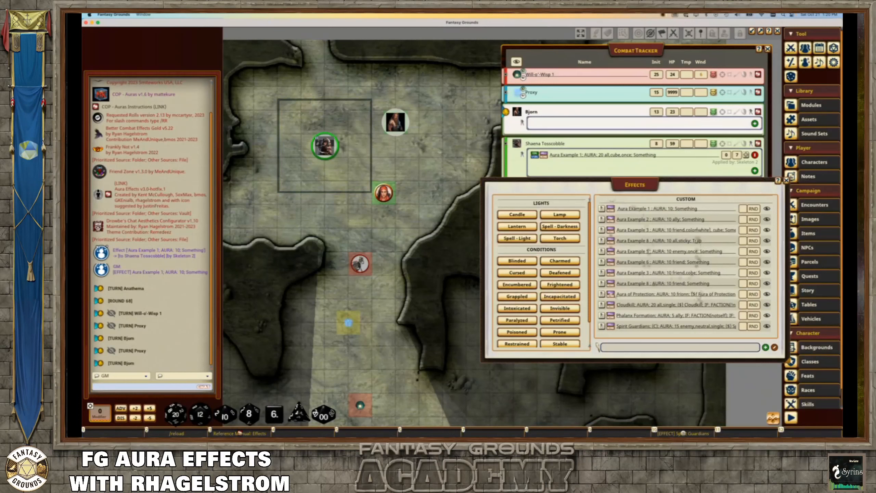
- Delete Shaena's Aura Example 1 effect and apply the custom Aura of Protection effect to Bjorn
left_click(755, 155)
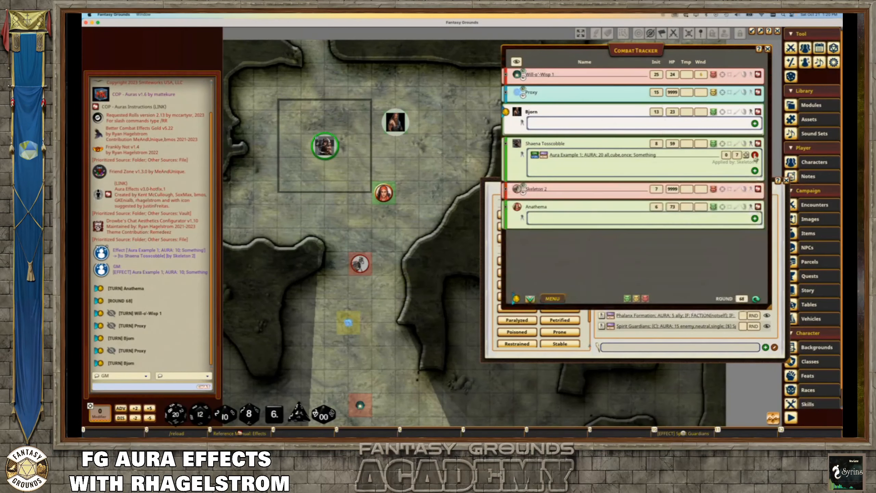
left_click(639, 348)
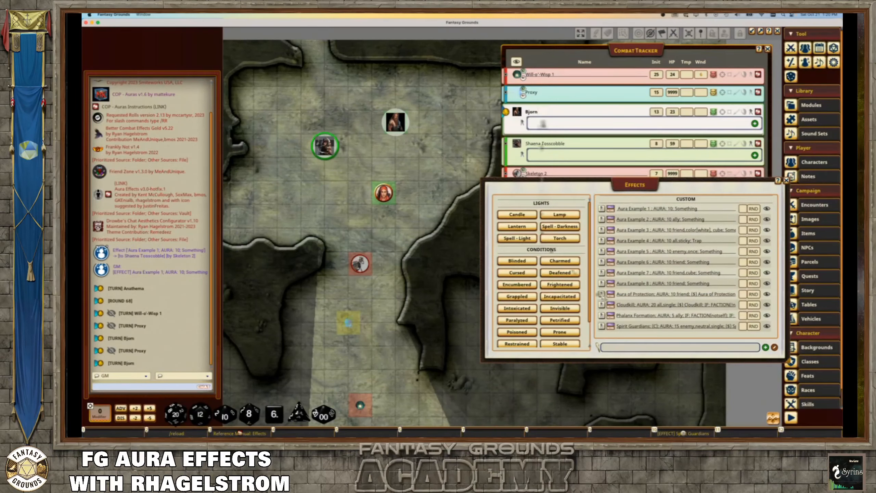
left_click_drag(542, 124, 545, 123)
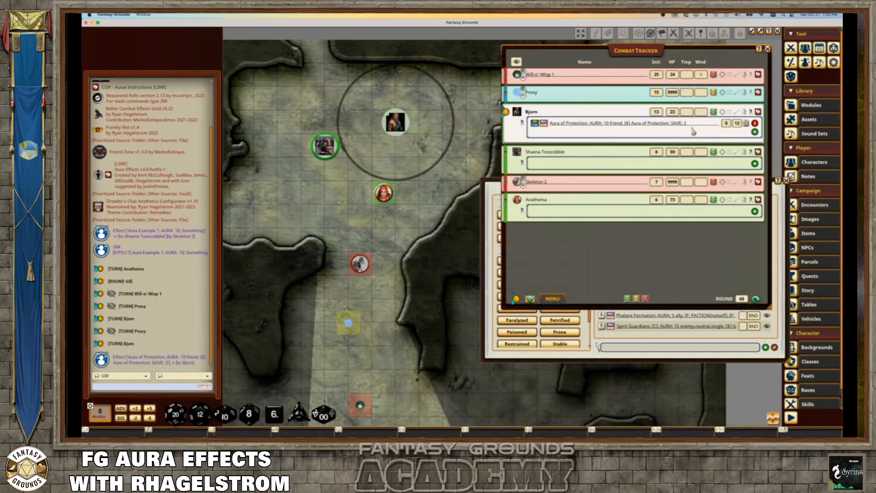
- Compare Bjorn's Aura of Protection text with the custom effects list, then set its faction filter to ally
left_click_drag(686, 123, 549, 123)
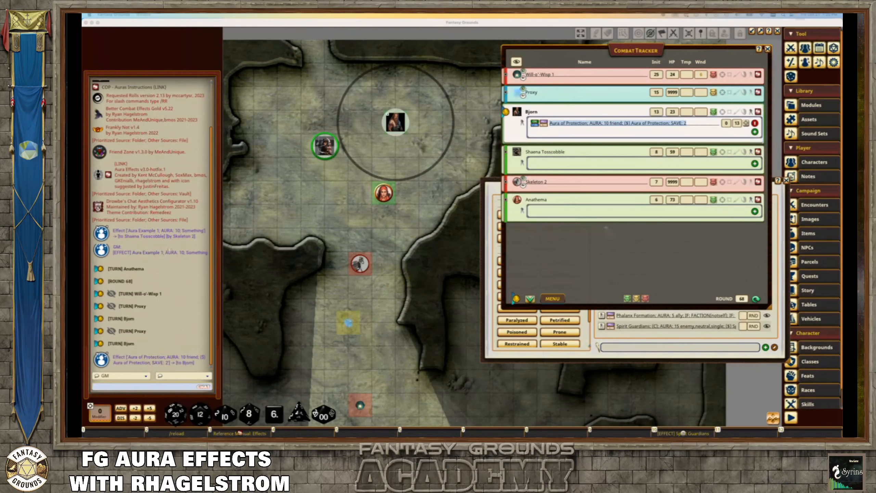
left_click_drag(539, 43, 169, 123)
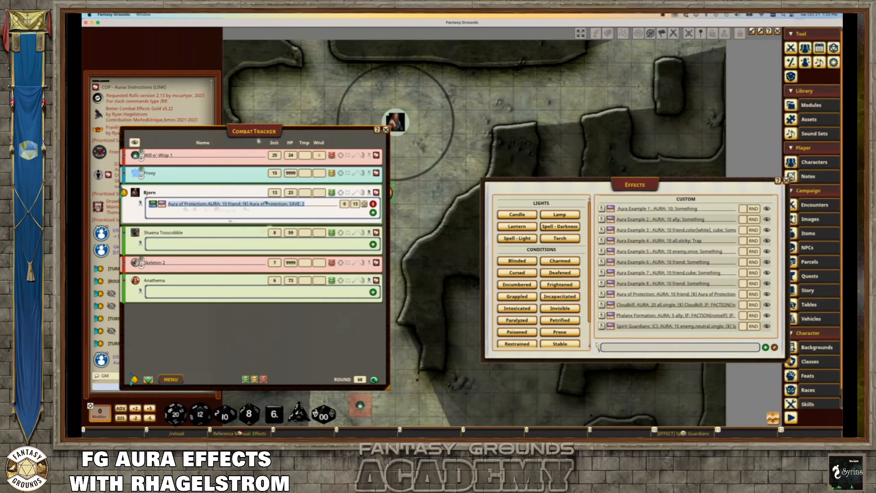
left_click_drag(277, 135, 649, 123)
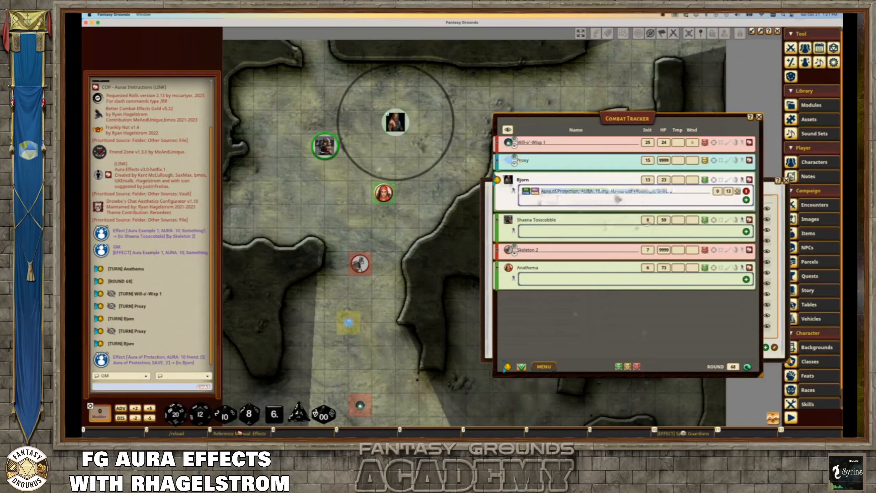
- Collapse Bjorn's effect details to read the Aura of Protection summary, and expand them again
left_click(743, 180)
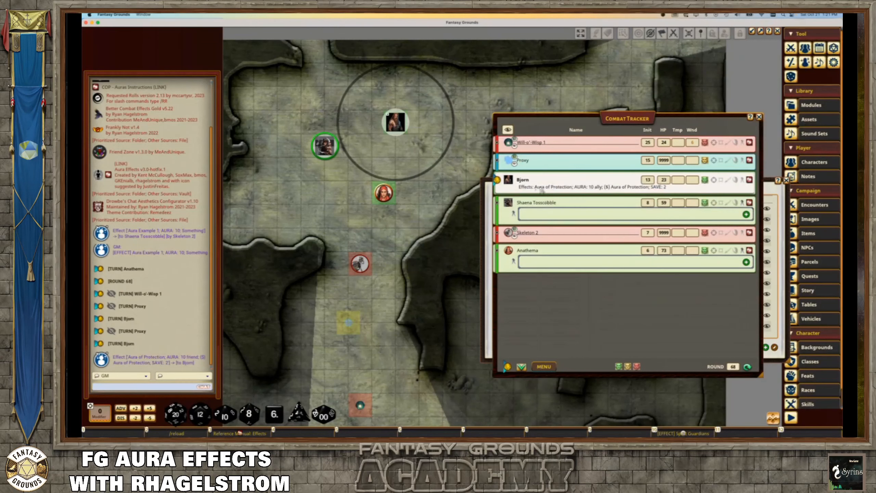
left_click_drag(541, 191, 502, 201)
left_click(742, 180)
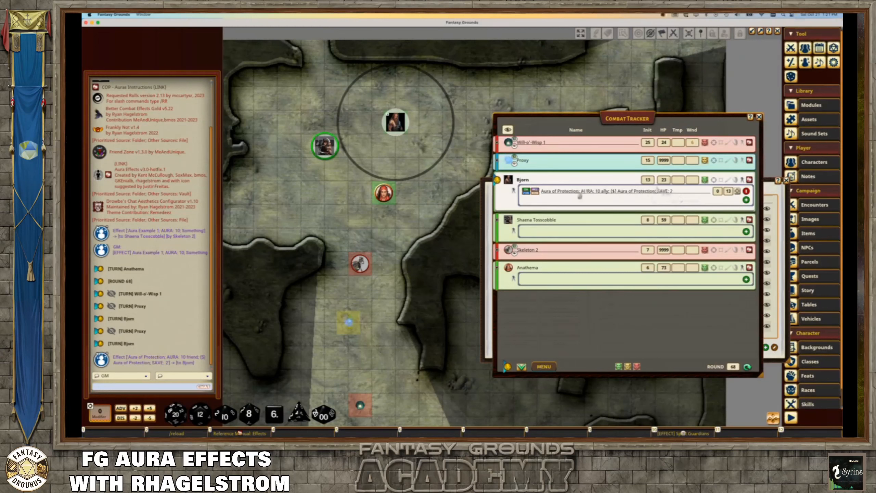
- Move Bjorn's token closer to Shaena and back to test Aura of Protection, and delete the effect from Bjorn
left_click_drag(395, 124, 373, 123)
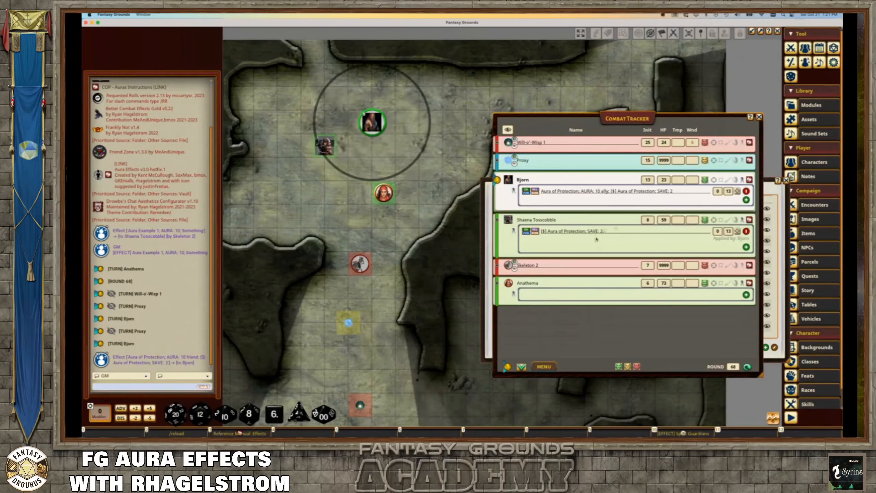
left_click_drag(368, 137, 395, 125)
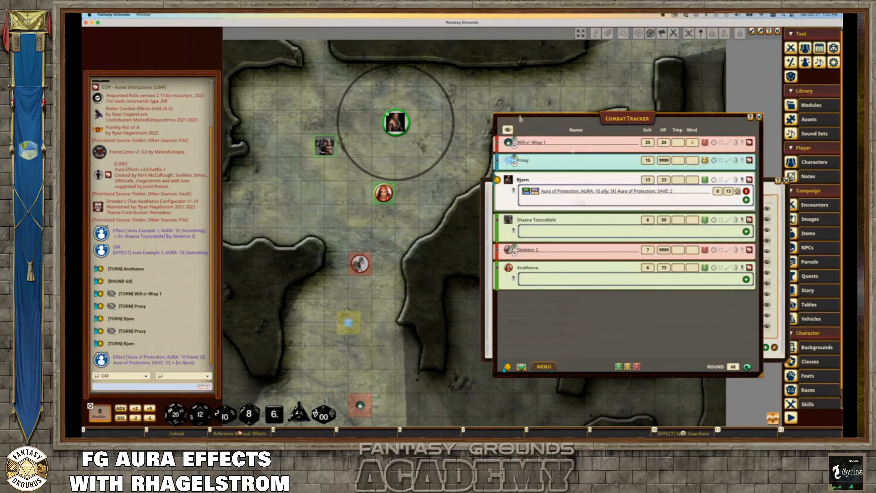
left_click_drag(569, 132, 540, 66)
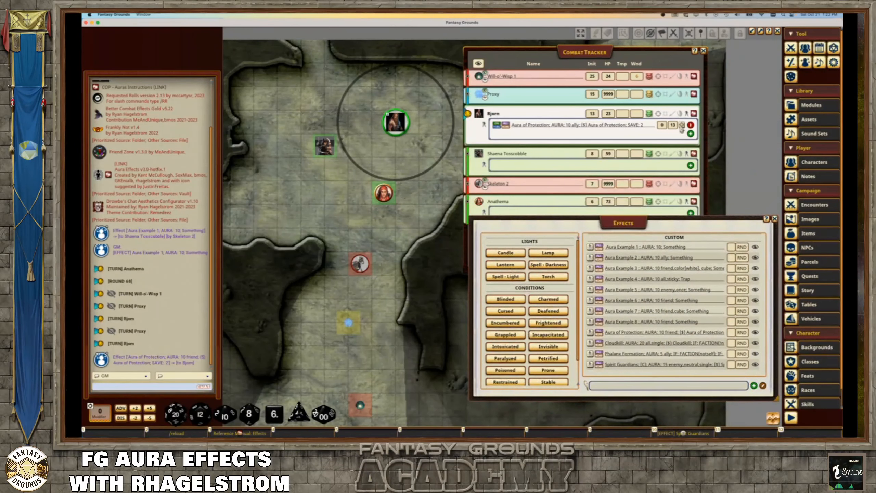
left_click(691, 124)
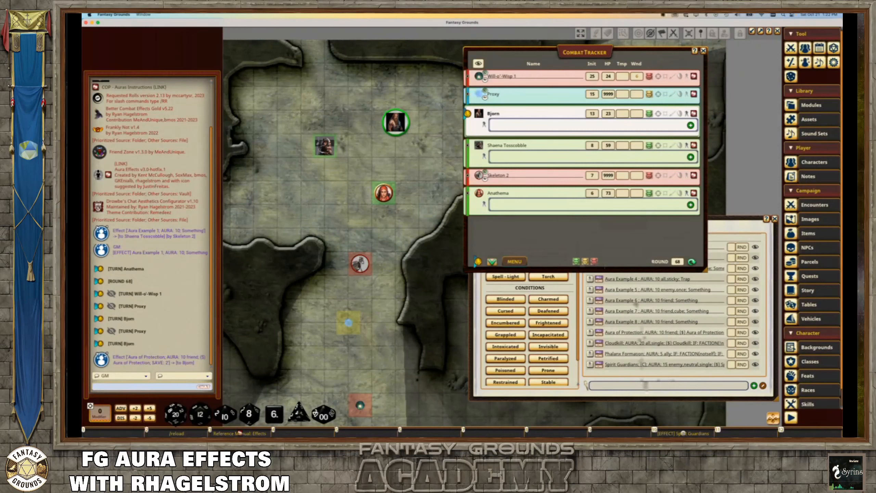
- Apply the custom Spirit Guardians effect to Shaena and inspect its aura, faction condition and save text
left_click(645, 387)
left_click_drag(591, 366, 523, 160)
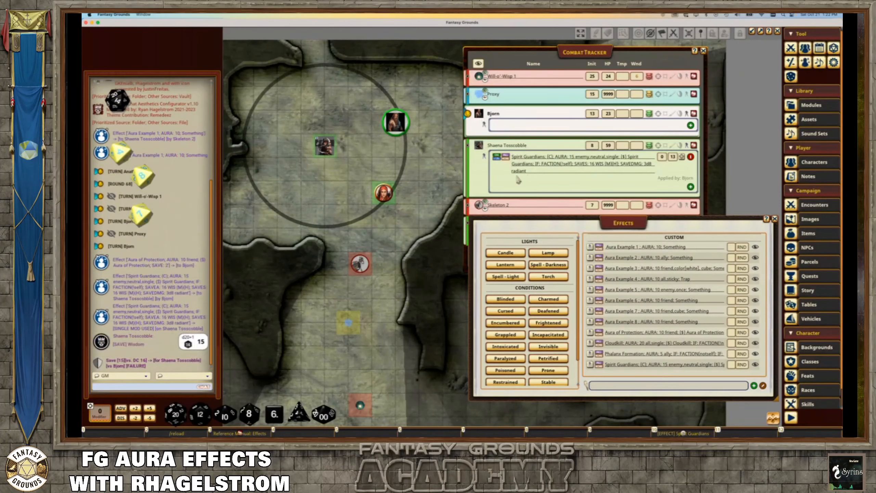
left_click(601, 162)
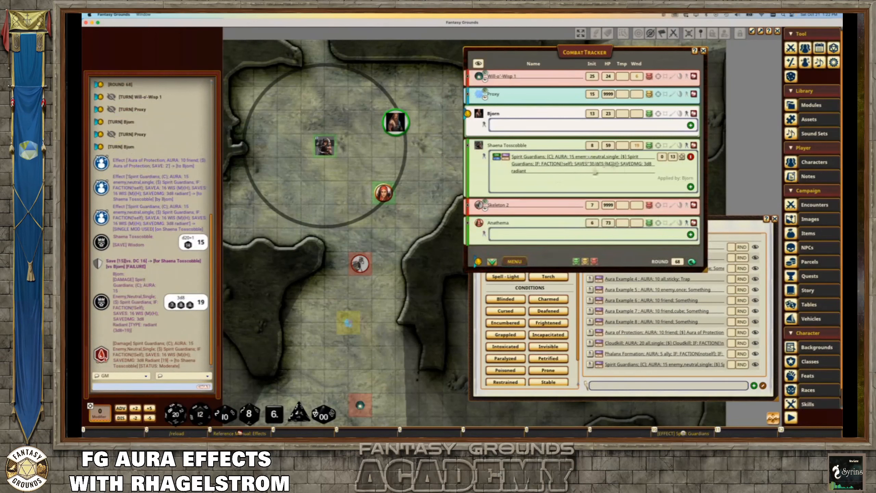
left_click(324, 146)
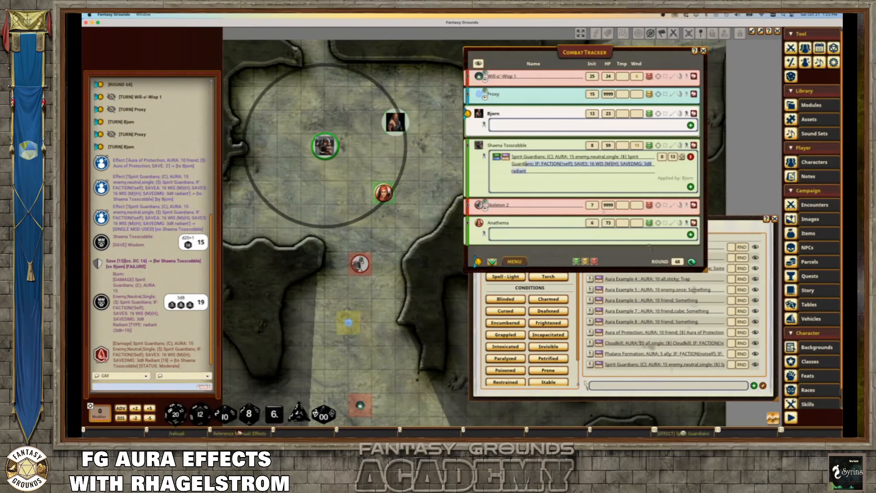
- Apply Spirit Guardians to Bjorn, compare its text with Shaena's effect, and delete it from Bjorn
left_click(654, 350)
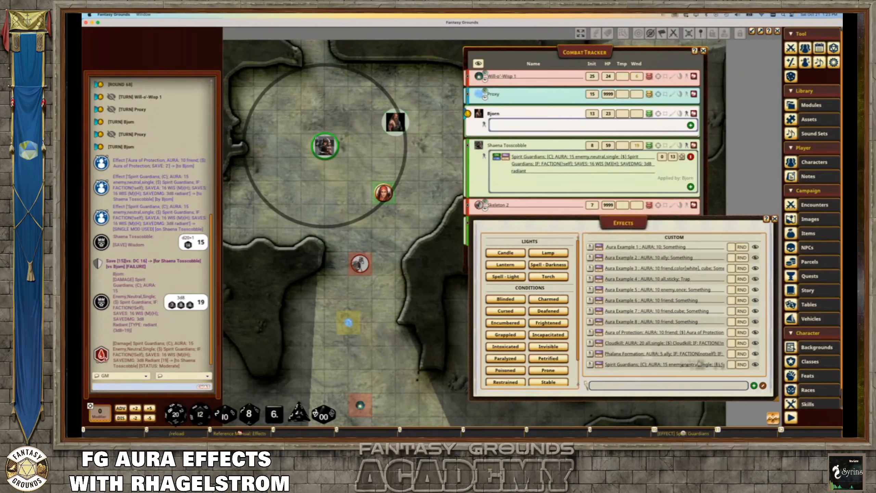
double_click(614, 367)
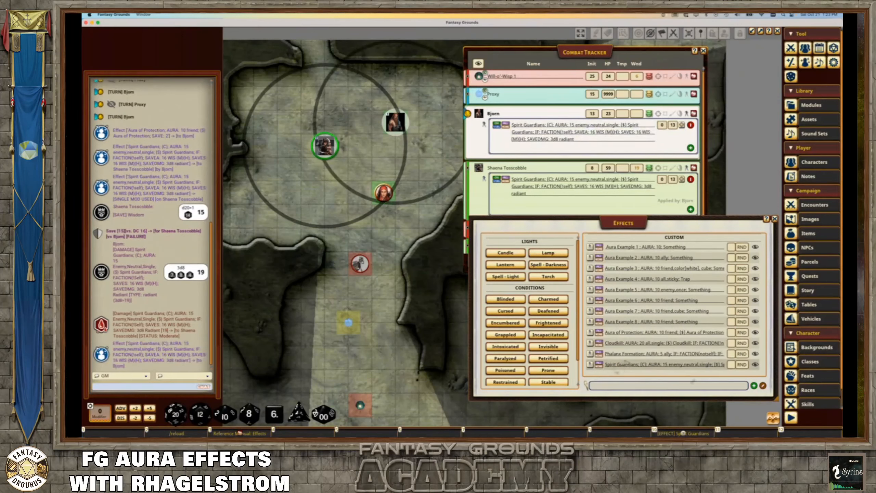
right_click(665, 363)
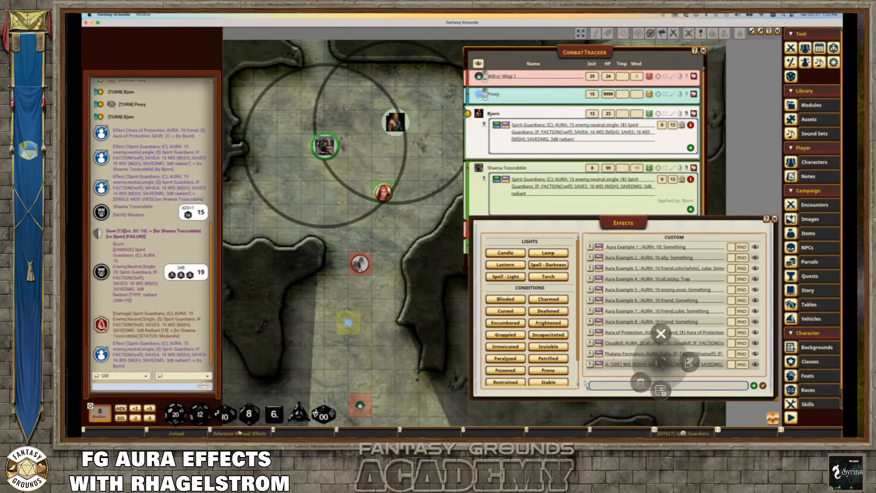
left_click(623, 321)
left_click(567, 195)
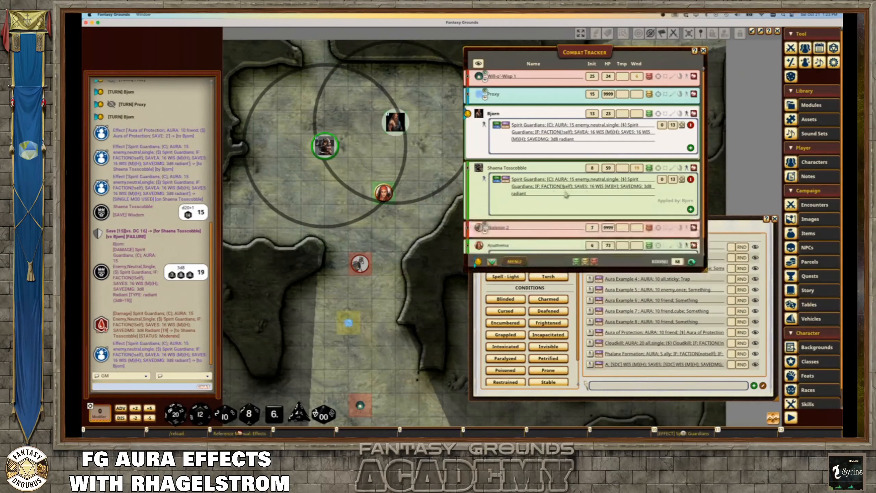
left_click_drag(560, 195, 510, 177)
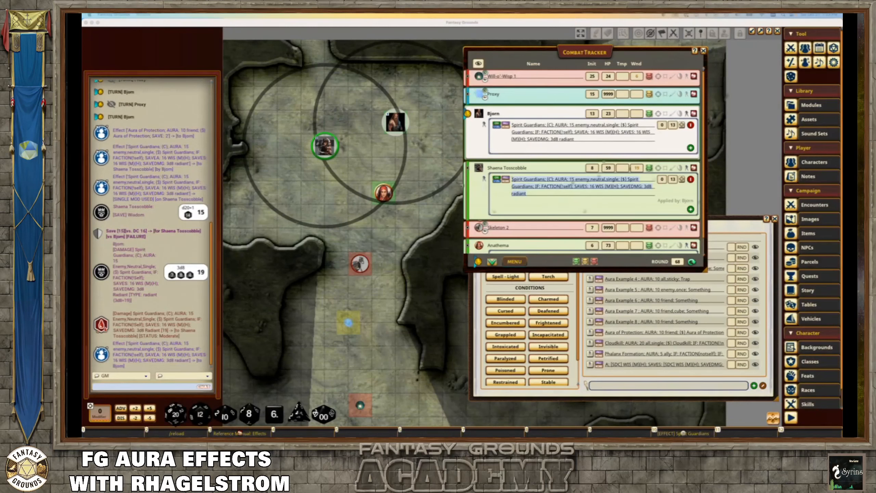
left_click(690, 125)
left_click(690, 125)
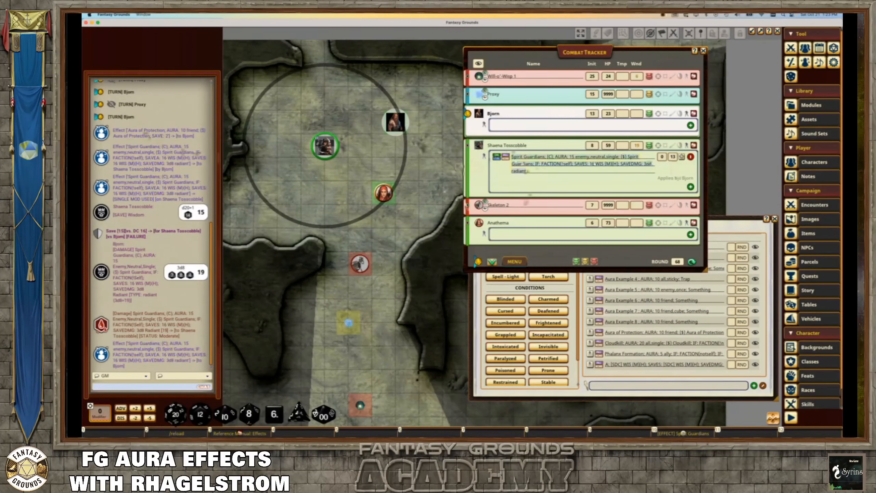
- Move Anathema and Bjorn out of Shaena's aura and Skeleton 2 into it, with the aura filter set to !ally,single
left_click_drag(384, 192, 443, 181)
left_click_drag(395, 121, 431, 121)
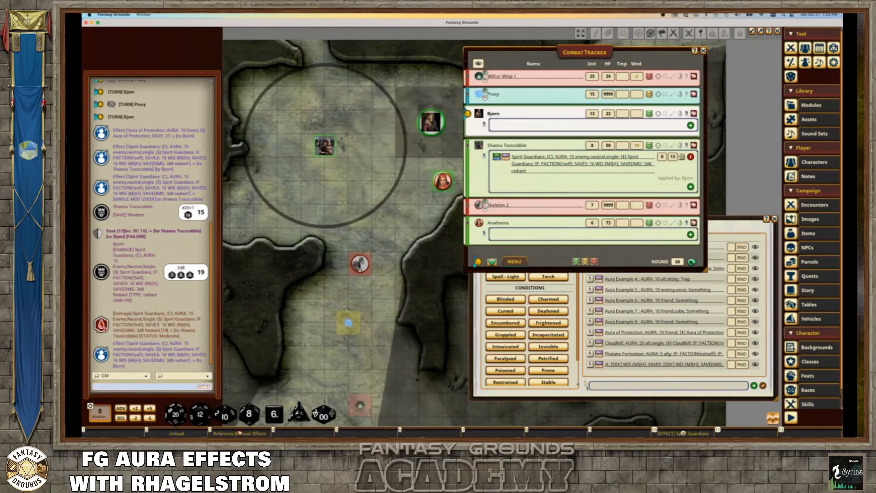
left_click_drag(361, 266, 349, 205)
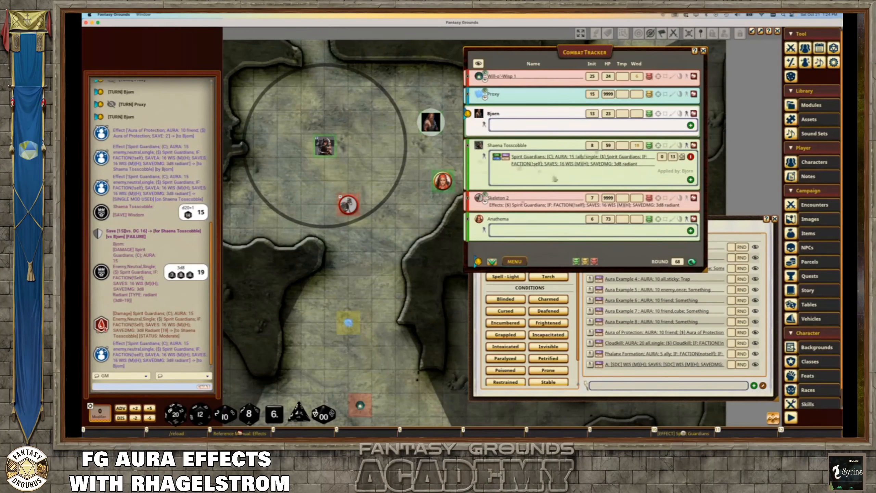
- Move Skeleton 2 out of Shaena's aura and back inside, and advance the combat turn to Skeleton 2
left_click_drag(347, 207, 396, 228)
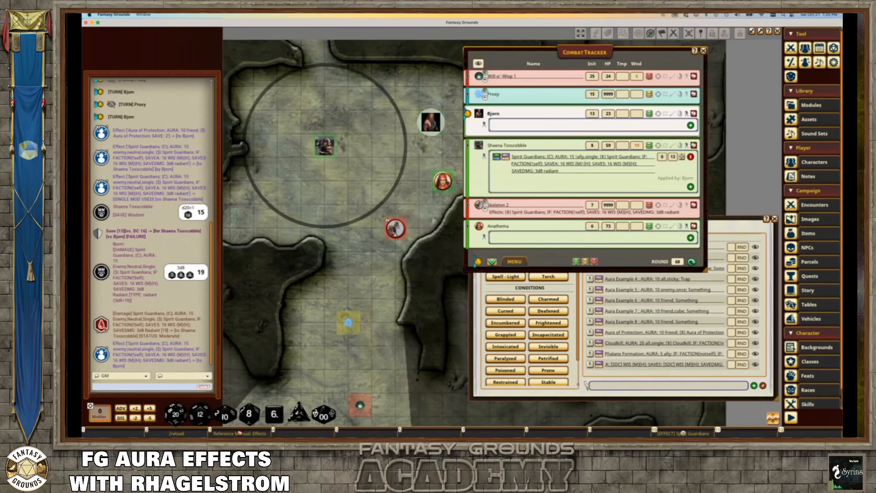
left_click_drag(385, 230, 348, 193)
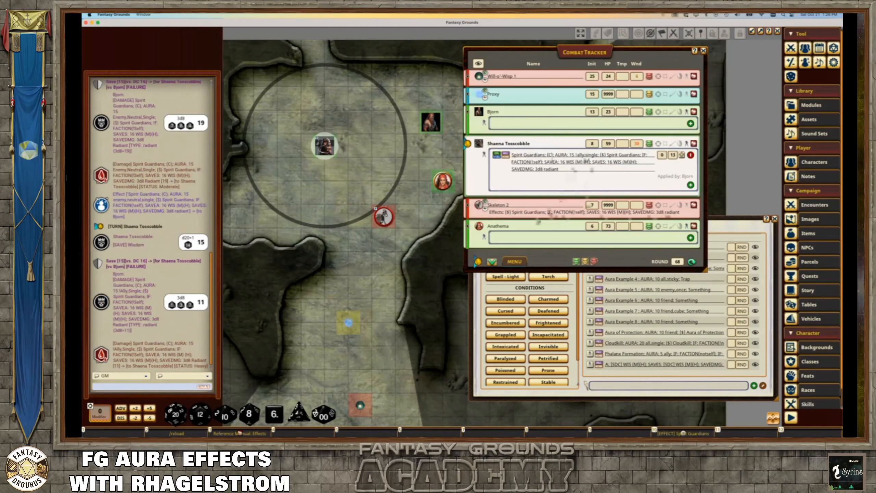
left_click_drag(386, 232, 347, 204)
left_click(492, 261)
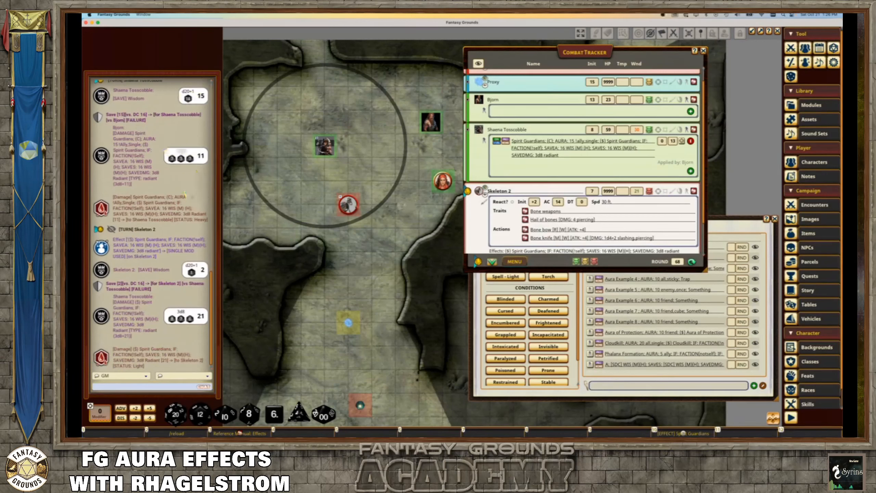
- Reposition Skeleton 2 inside Shaena's aura and advance the turns into round 69 until Skeleton 2 acts again
left_click_drag(348, 205, 360, 193)
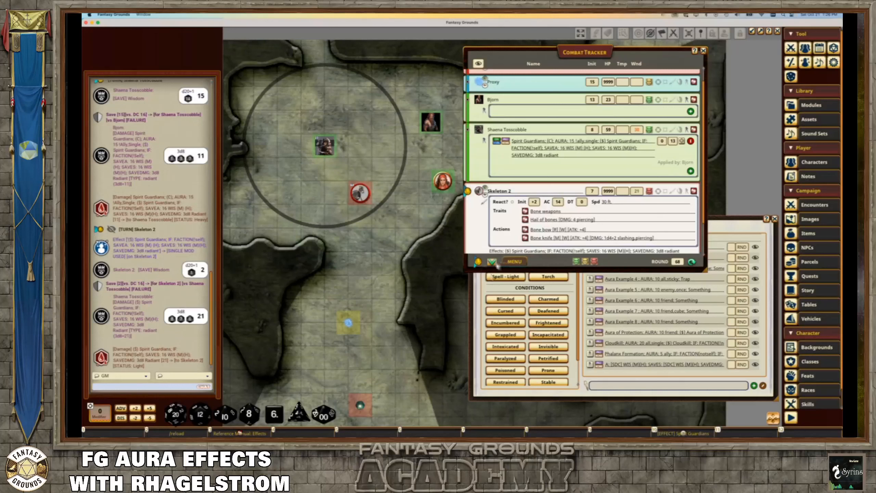
left_click(492, 261)
left_click(493, 262)
left_click(492, 262)
left_click(492, 262)
left_click(493, 261)
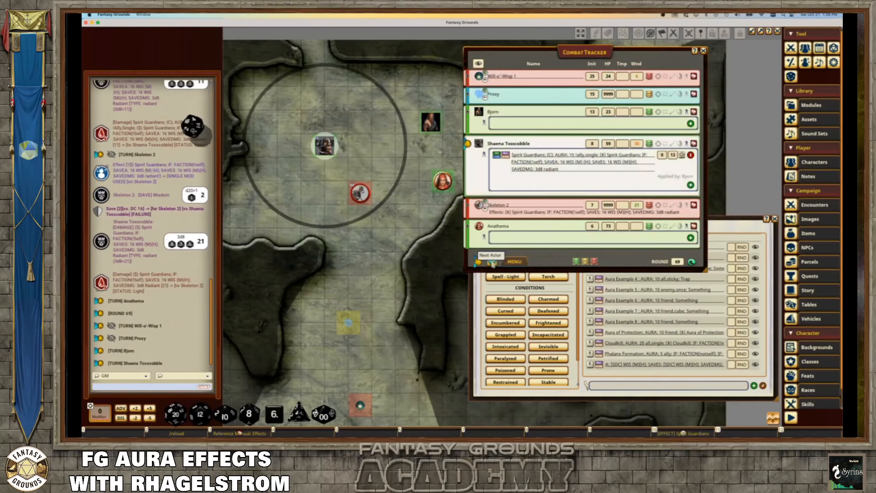
left_click(492, 262)
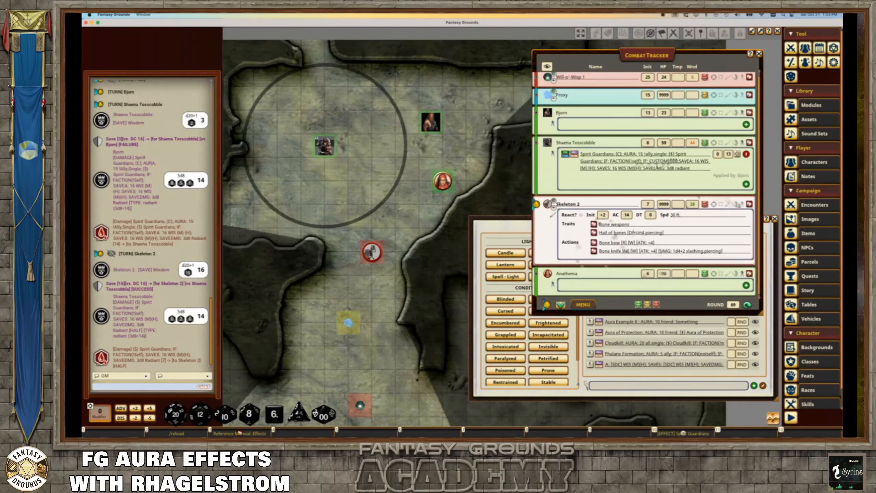
- Add a foo effect to Skeleton 2 and change the custom condition in Shaena's Spirit Guardians to IF: !CUSTOM(foo)
left_click(729, 204)
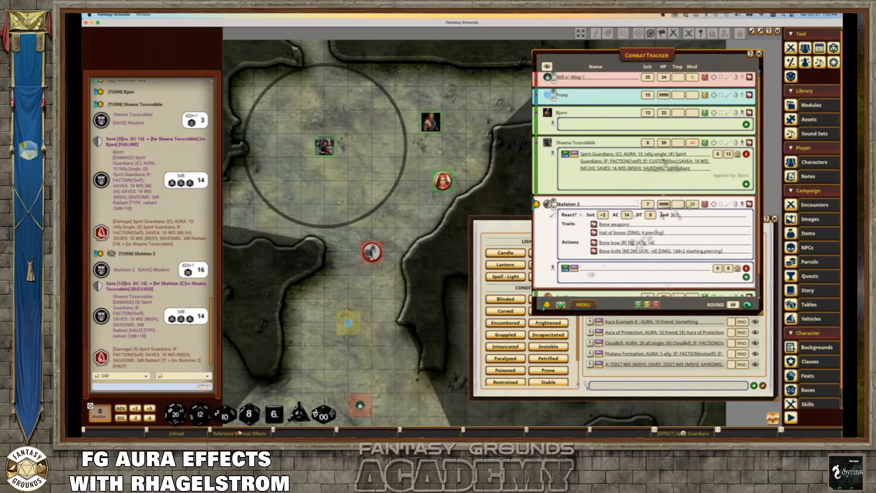
key("shift")
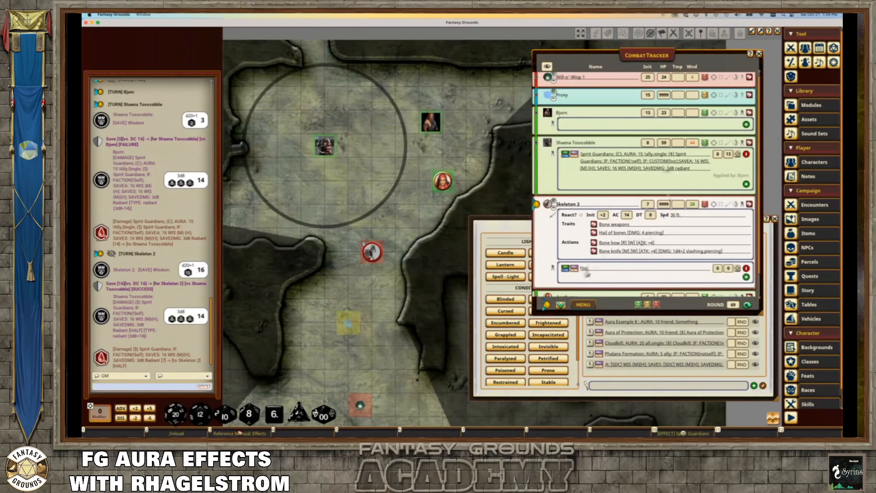
type("foo")
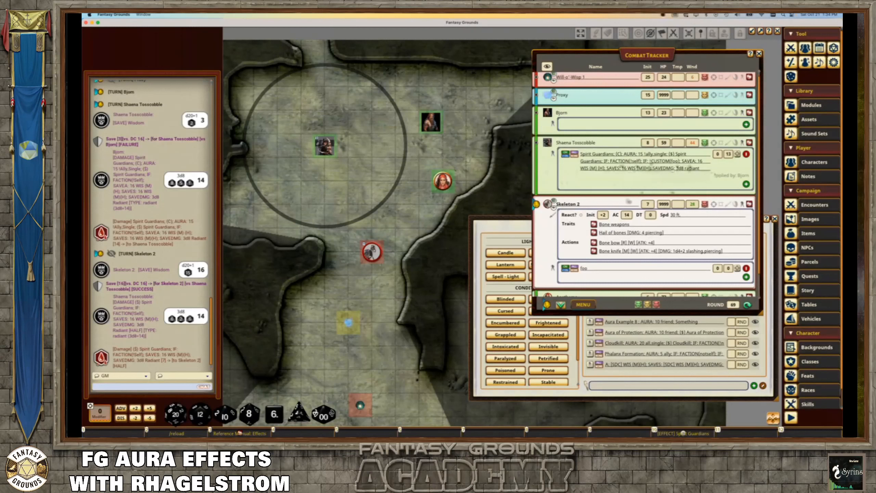
left_click_drag(676, 168, 647, 164)
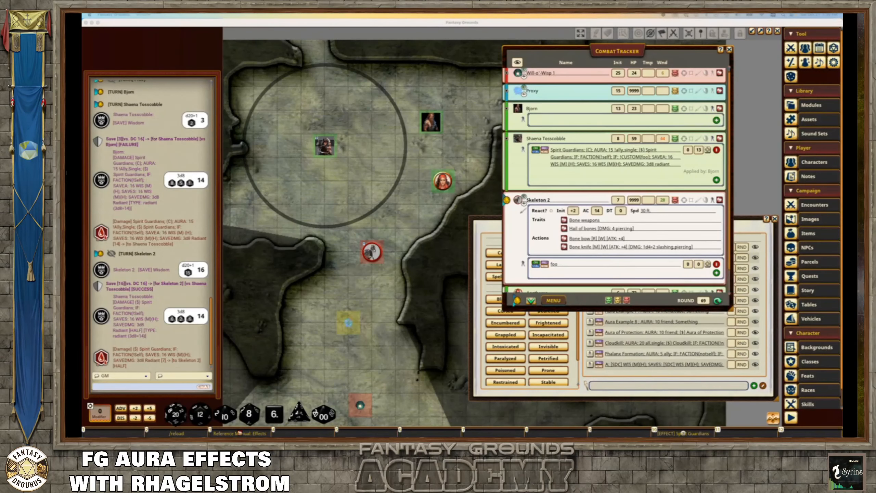
- Switch to Safari, read the Cloudkill spell's area and save description, and return to Fantasy Grounds
key("super+Tab")
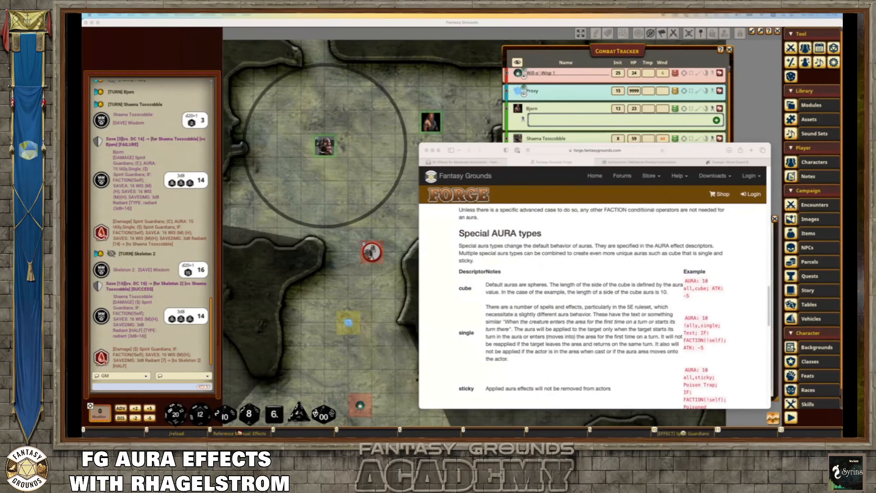
left_click_drag(660, 154, 552, 121)
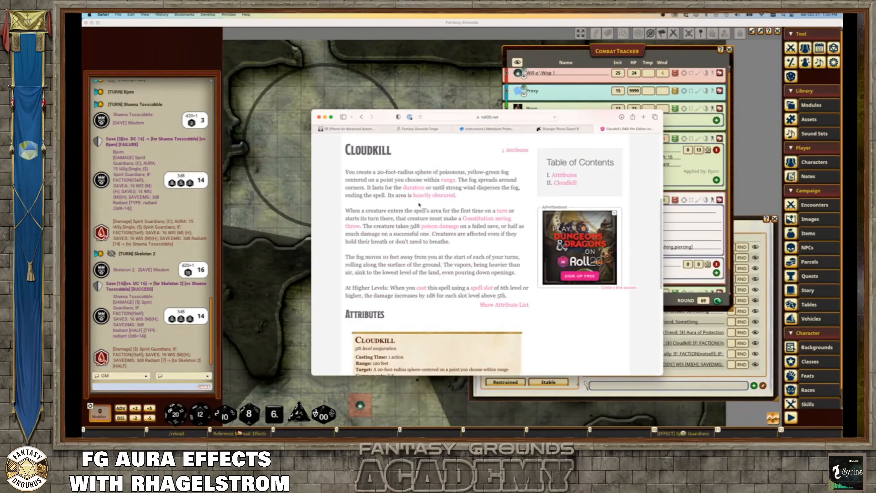
left_click_drag(346, 172, 445, 180)
left_click_drag(573, 121, 663, 92)
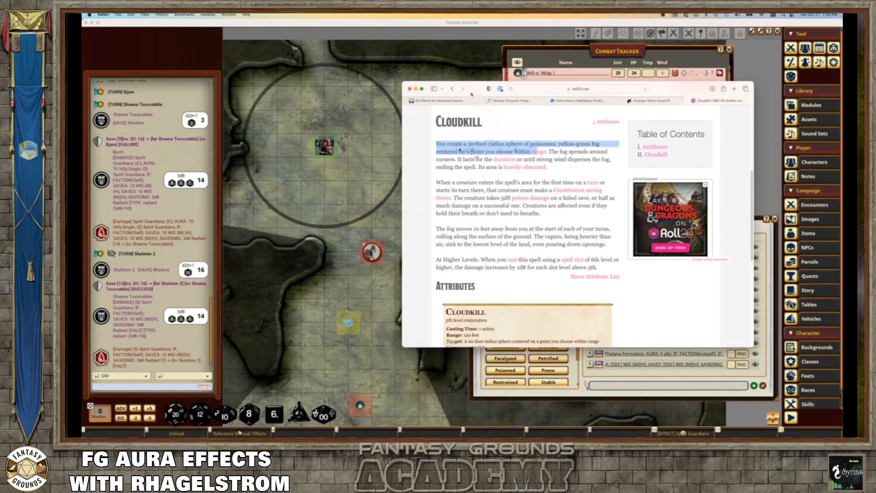
left_click_drag(472, 94, 566, 204)
left_click(556, 91)
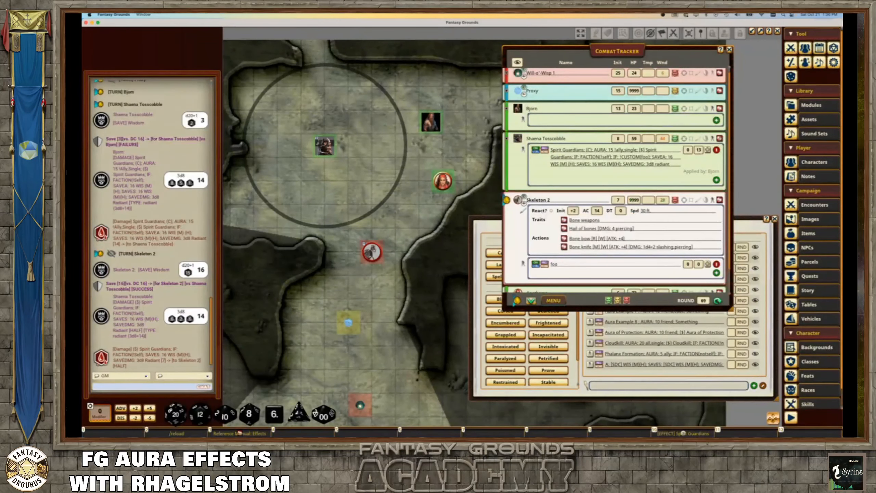
- Open the Proxy cohort from Shaena's character sheet, unlock its NPC record to examine the fields, and lock it again
left_click(719, 139)
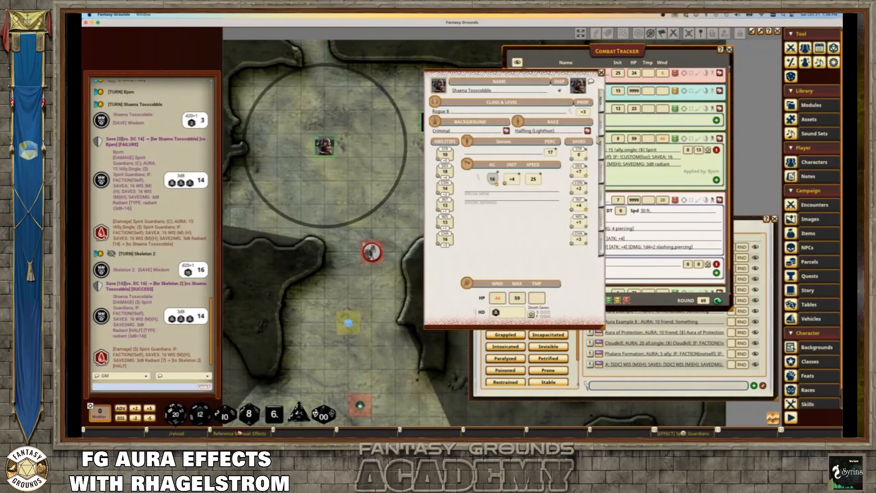
left_click(602, 221)
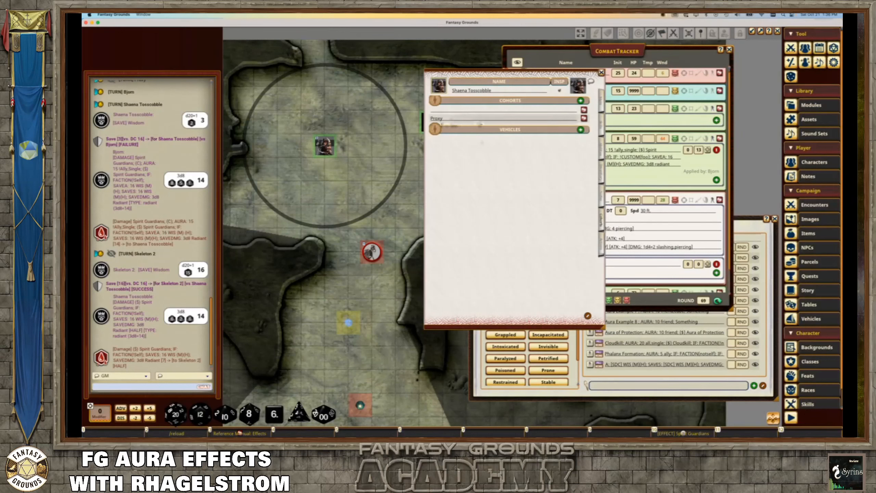
left_click(584, 118)
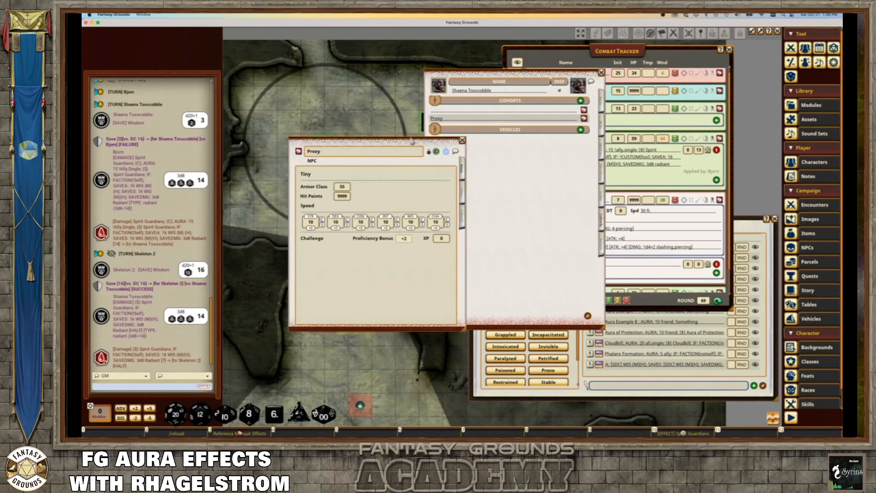
left_click_drag(415, 142, 531, 178)
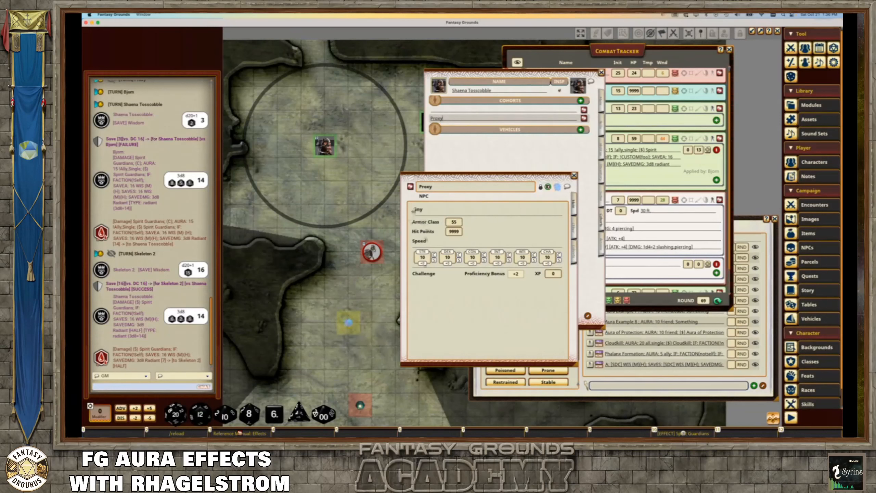
left_click(540, 187)
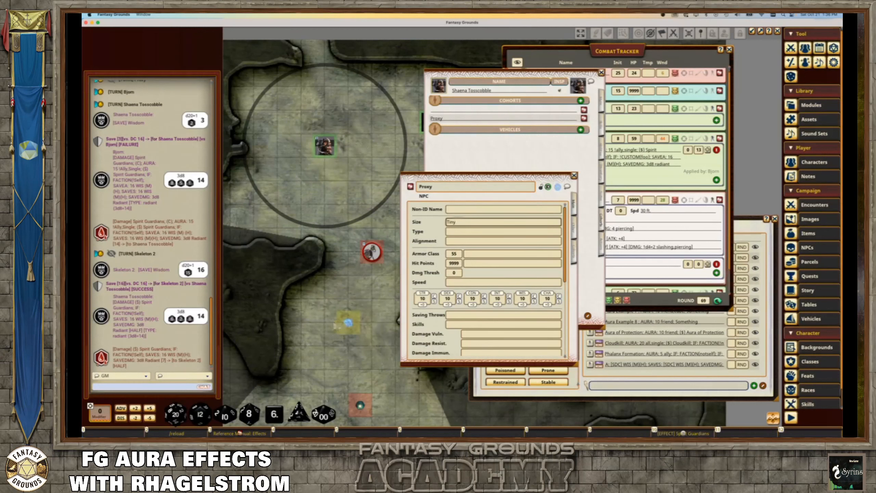
scroll(405, 282, "down", 3)
left_click(540, 186)
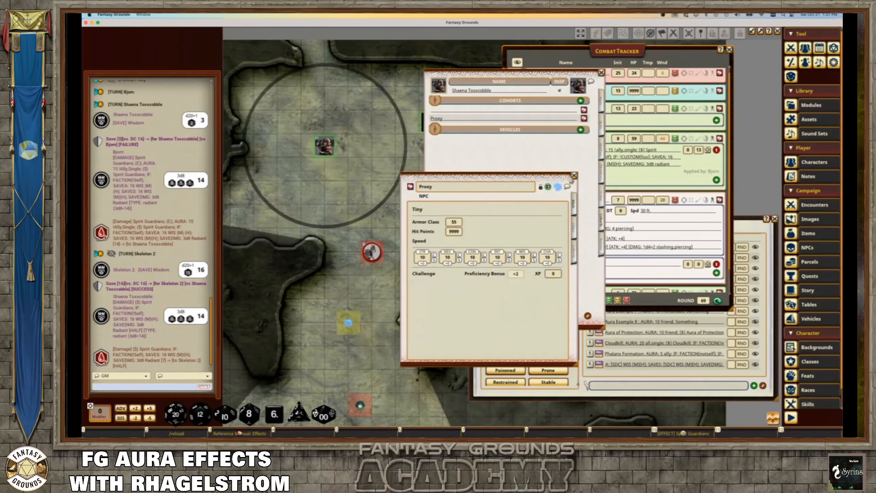
- Set the Proxy's faction to none in the combat tracker and make it Shaena's turn
left_click_drag(562, 184, 553, 184)
left_click(669, 220)
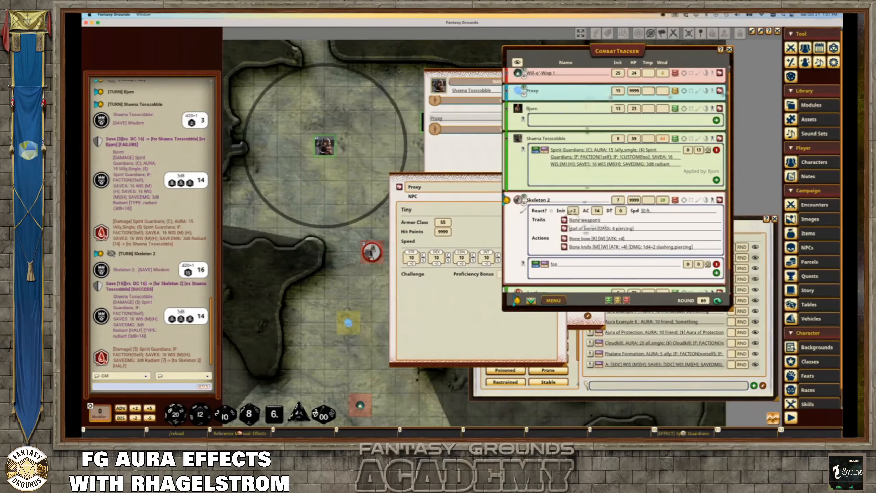
left_click(675, 91)
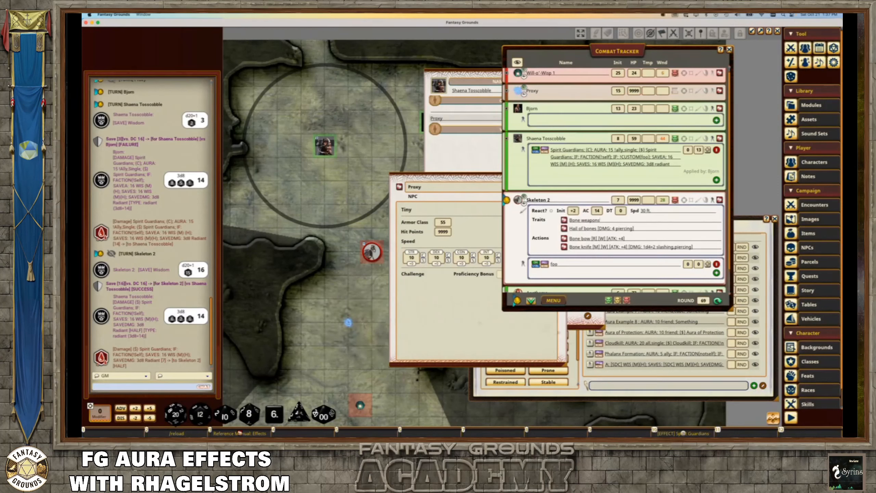
left_click(635, 386)
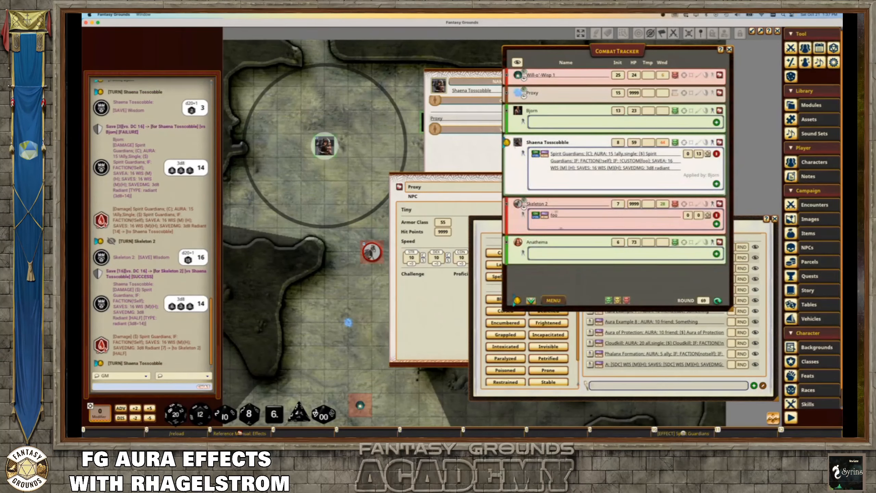
- Apply the custom Cloudkill aura effect to the Proxy and move Skeleton 2 into its area
left_click(639, 385)
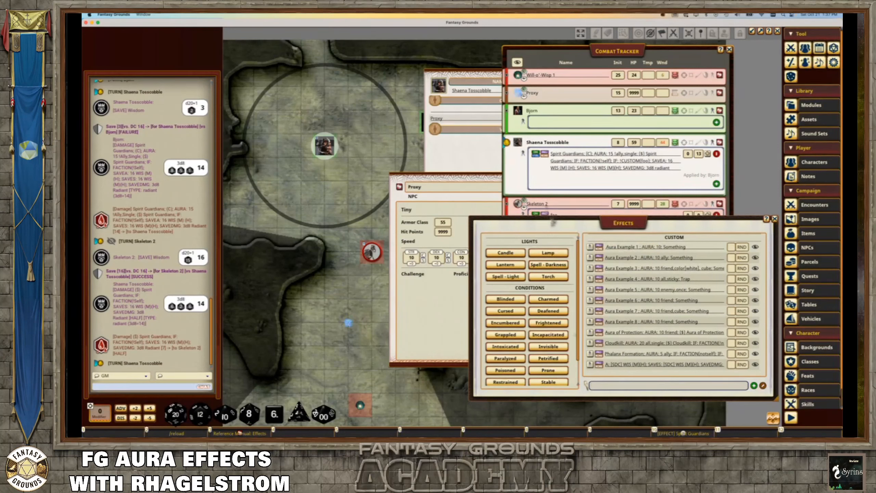
left_click_drag(549, 218, 517, 243)
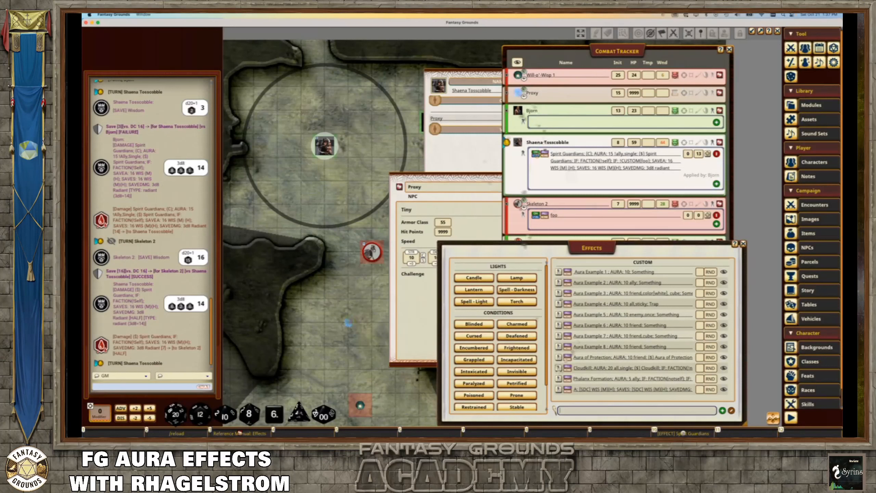
left_click_drag(543, 95, 546, 99)
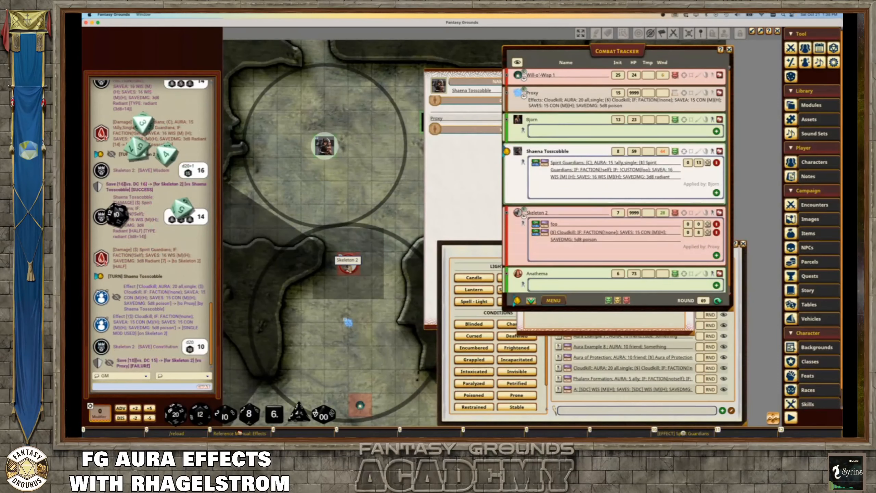
- Move the Proxy token with its Cloudkill aura southeast of Skeleton 2 on the map and open the Proxy's record
left_click_drag(346, 321, 383, 369)
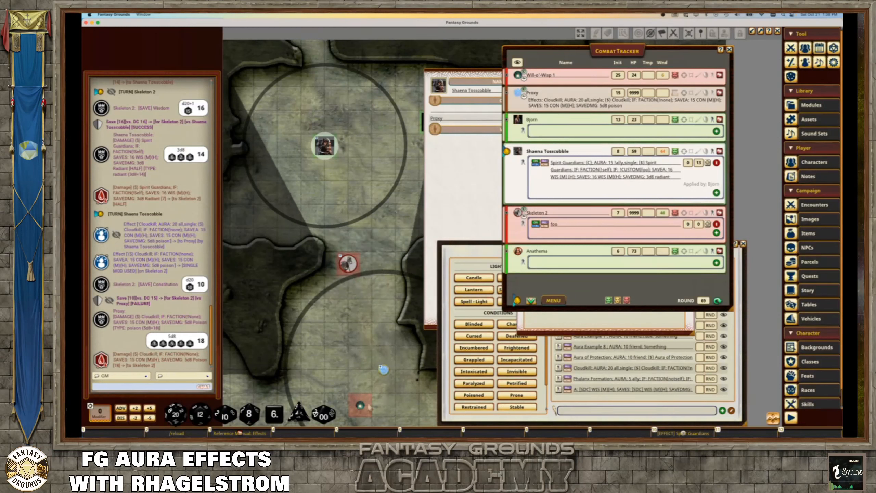
left_click_drag(384, 370, 383, 345)
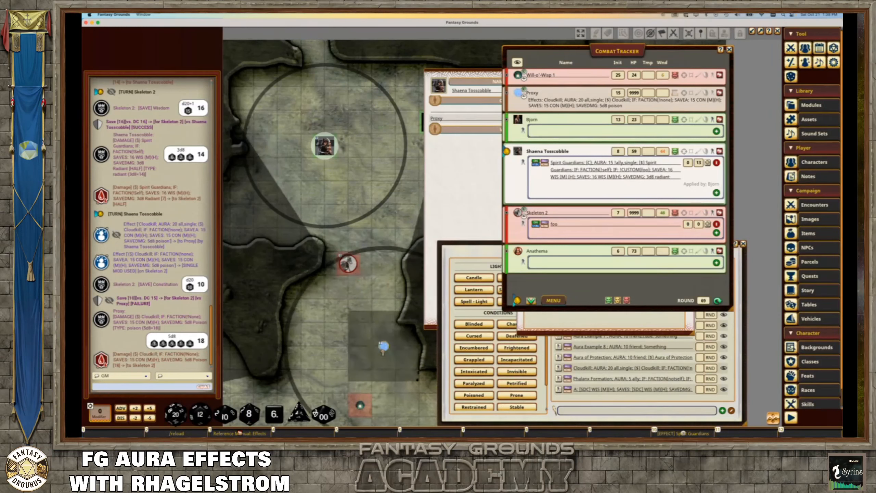
scroll(377, 303, "down", 3)
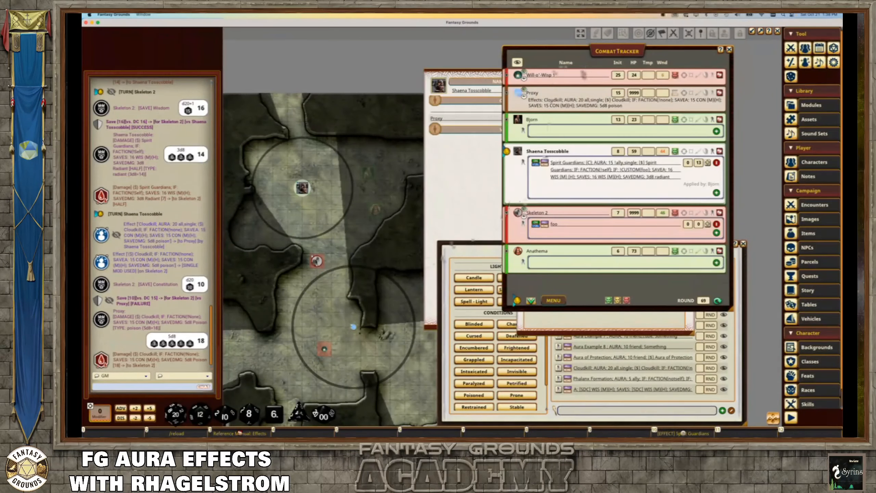
left_click_drag(606, 63, 609, 63)
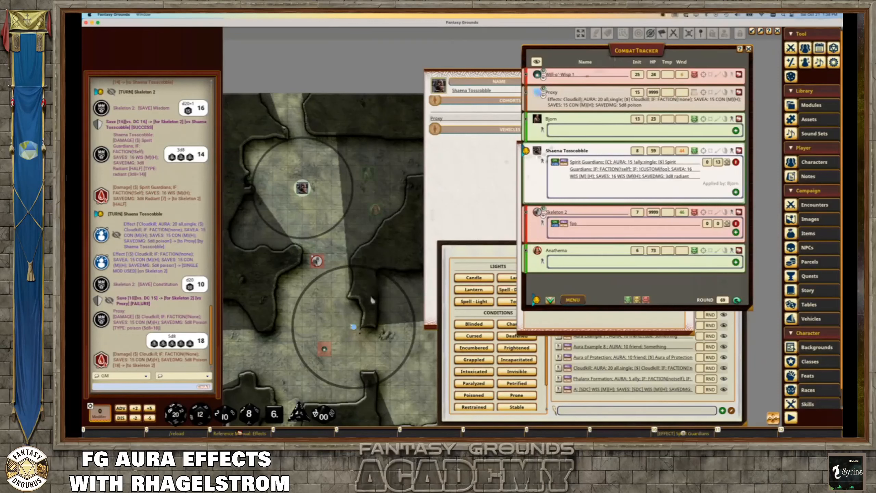
right_click(354, 327)
left_click_drag(354, 327, 361, 340)
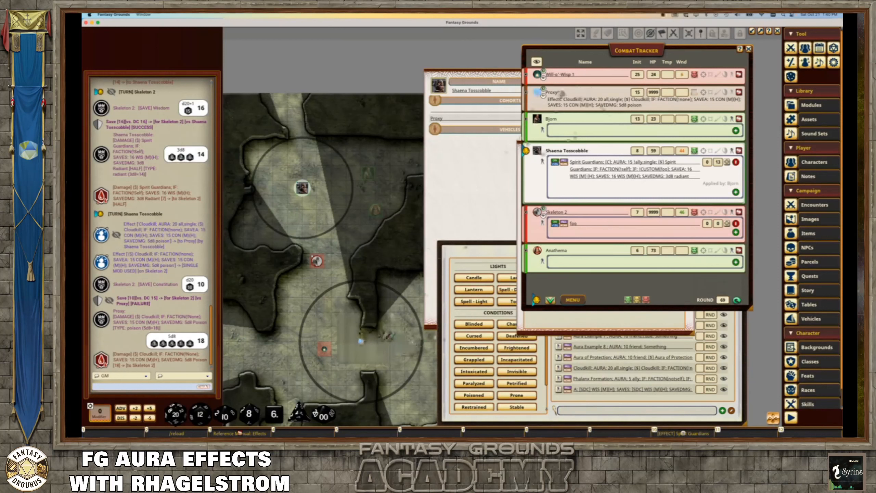
double_click(563, 93)
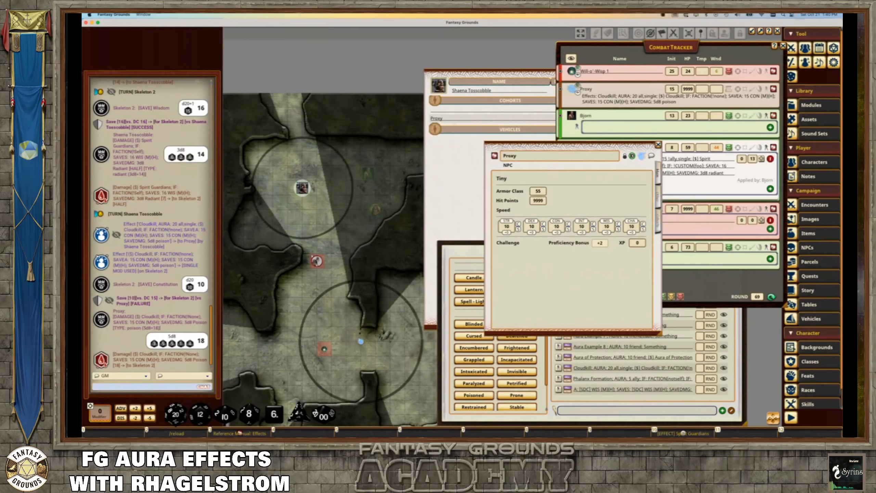
- Switch to Safari and read the Complete Offensive Package - Auras instructions on aura size, shape and color codes
key("super+Tab")
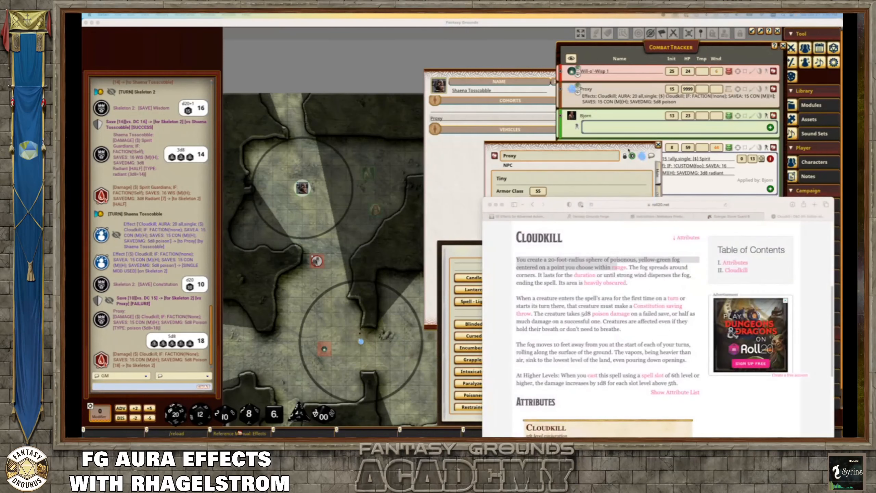
left_click_drag(561, 204, 432, 99)
left_click(531, 114)
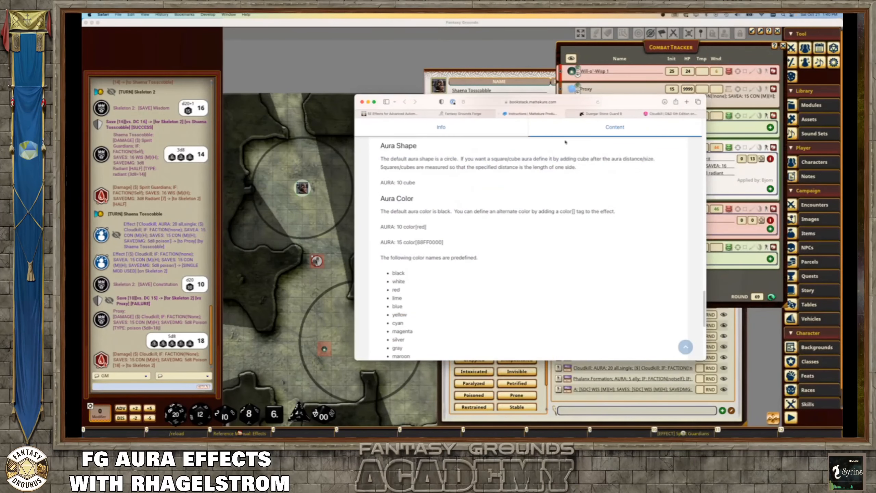
scroll(565, 141, "up", 20)
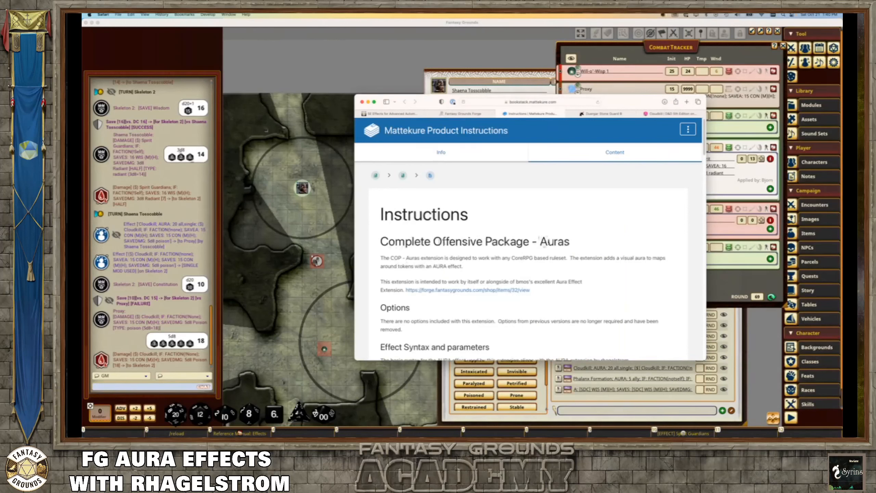
scroll(491, 252, "down", 3)
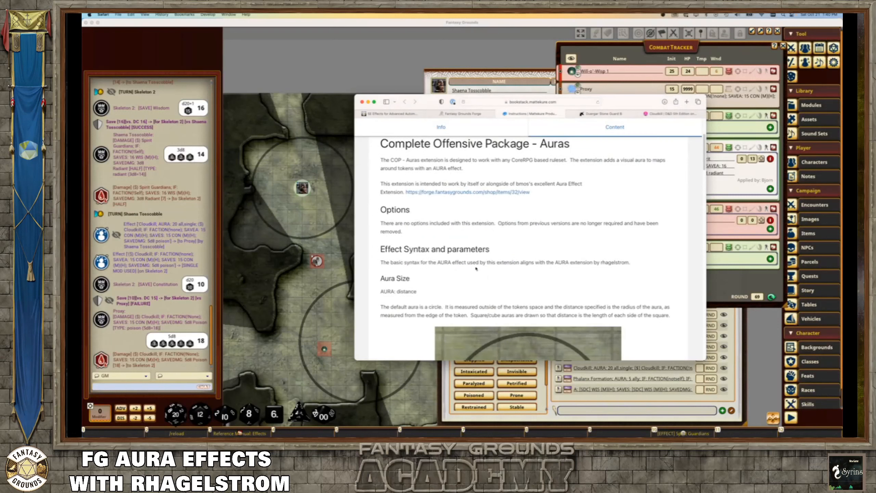
scroll(476, 269, "down", 4)
scroll(542, 257, "down", 5)
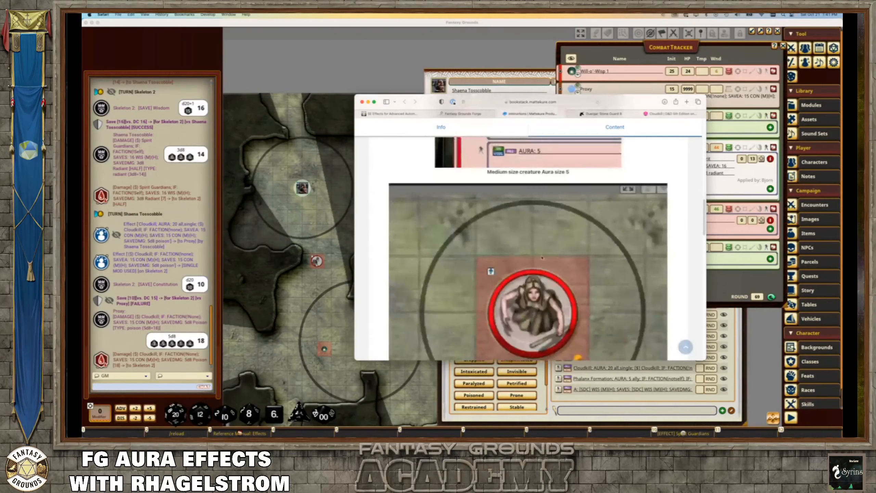
scroll(542, 258, "down", 15)
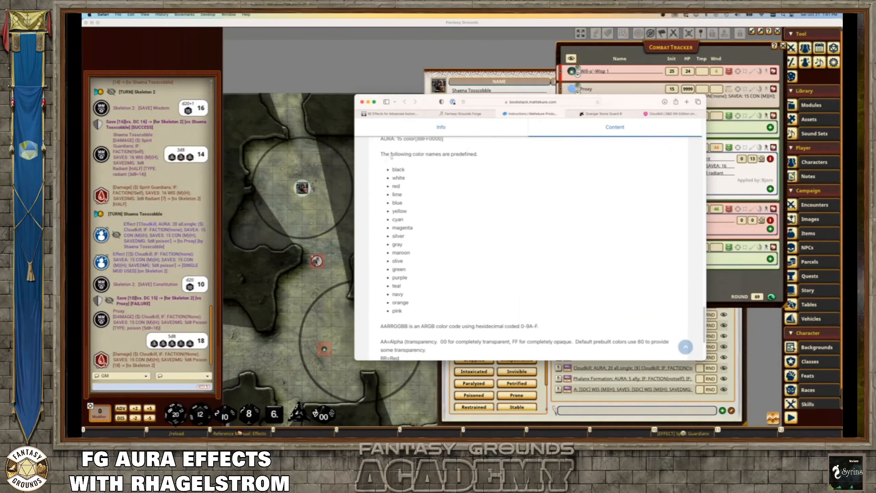
scroll(410, 319, "down", 1)
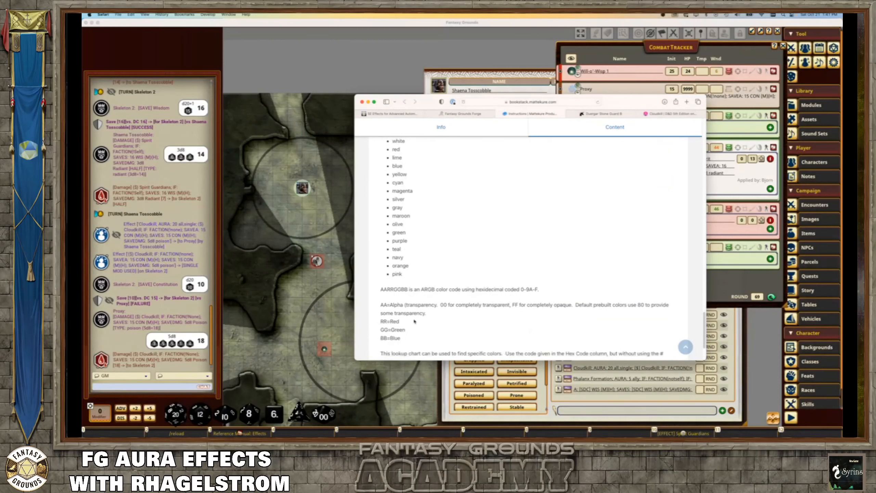
scroll(480, 347, "down", 1)
- Open the Aura Effect page on the Forge, enlarge the browser window, and examine the faction types and the FACTION() conditional check
left_click(463, 114)
scroll(501, 232, "up", 10)
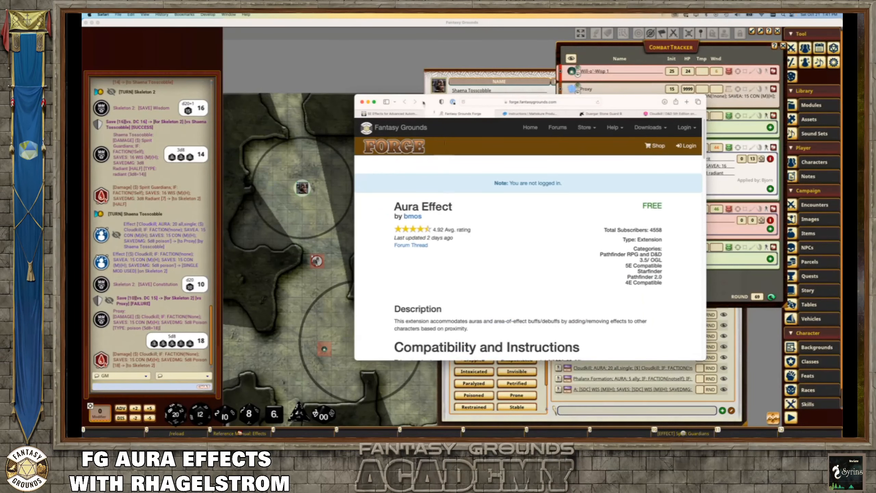
left_click_drag(424, 103, 398, 53)
left_click_drag(681, 310, 758, 391)
scroll(450, 198, "down", 10)
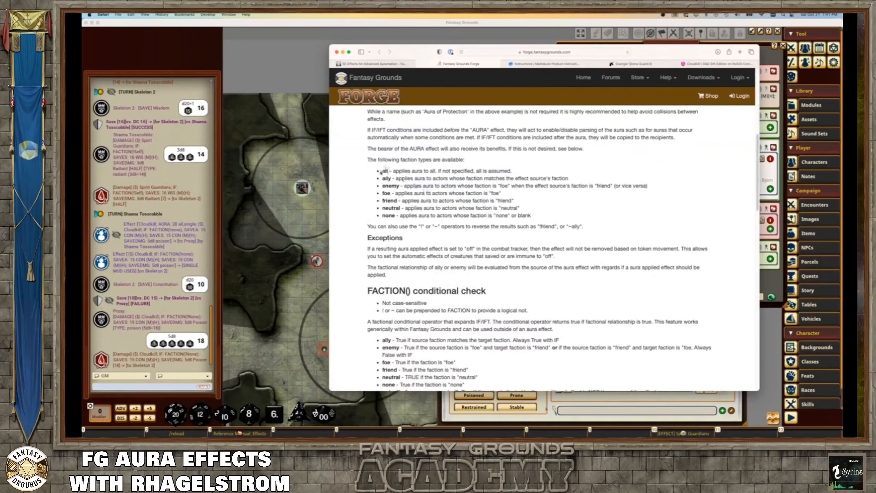
left_click_drag(381, 169, 576, 209)
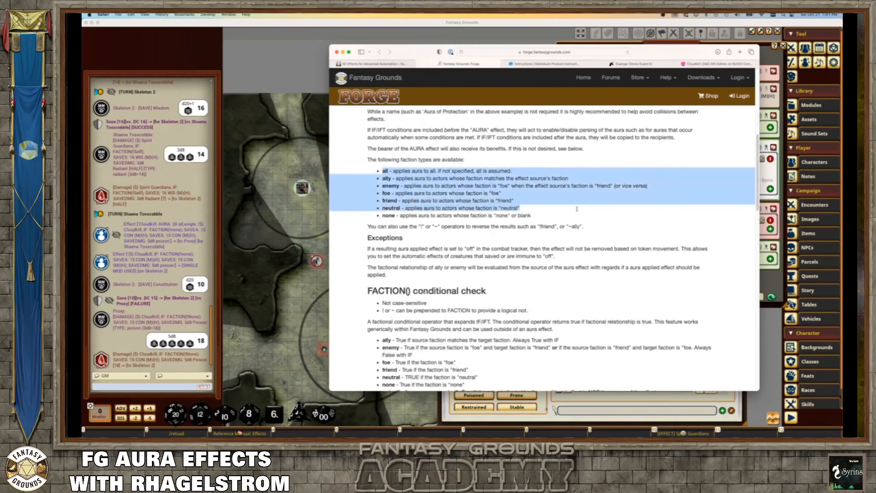
scroll(577, 210, "down", 3)
left_click(435, 147)
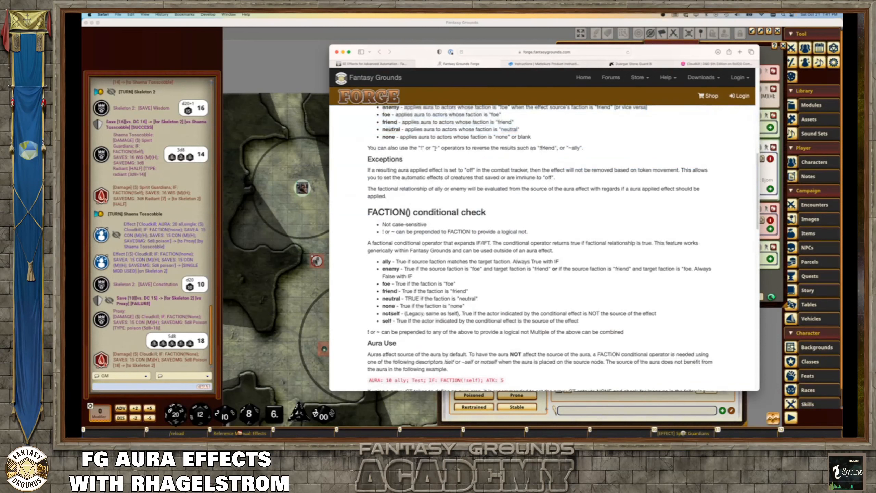
scroll(462, 228, "down", 1)
scroll(410, 291, "down", 8)
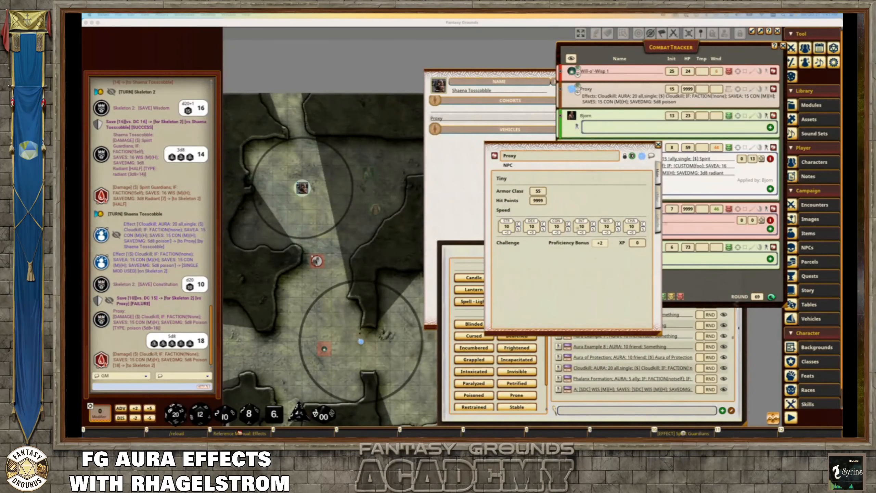
- Return to Fantasy Grounds, close the Proxy's record, and widen the Effects window until the custom aura effects are fully readable
left_click(732, 339)
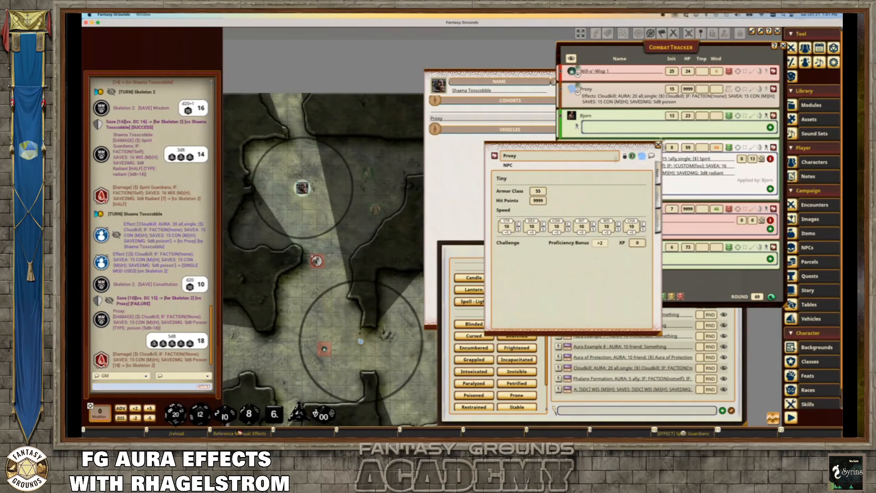
left_click(658, 144)
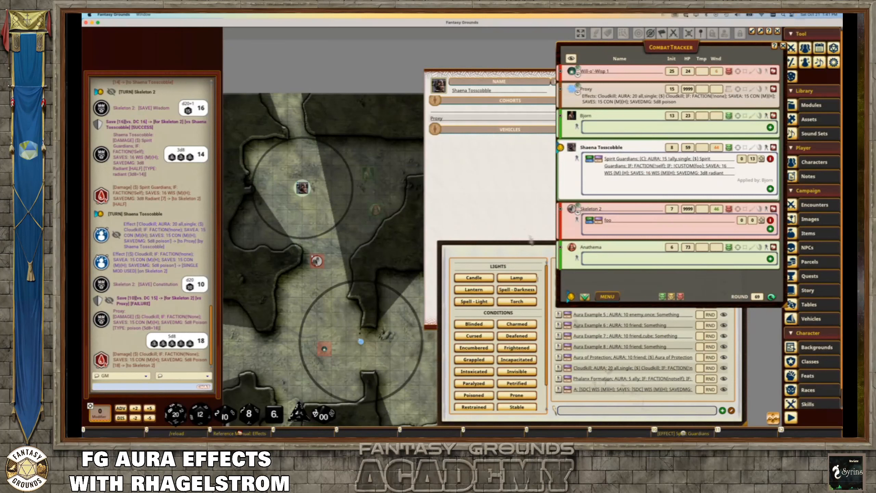
left_click_drag(531, 243, 521, 103)
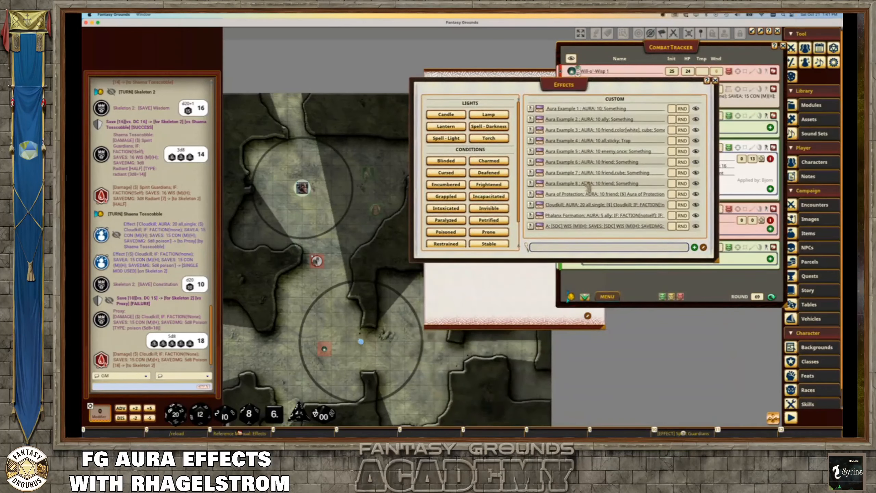
left_click_drag(716, 261, 719, 321)
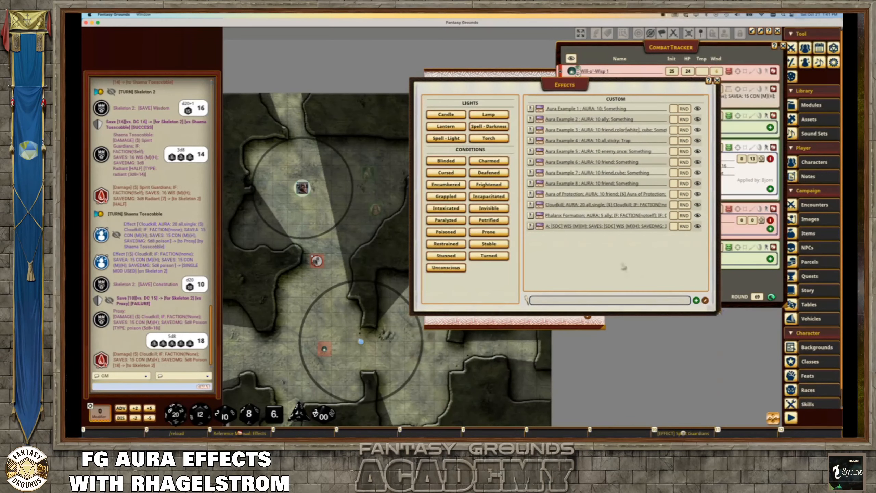
left_click(598, 228)
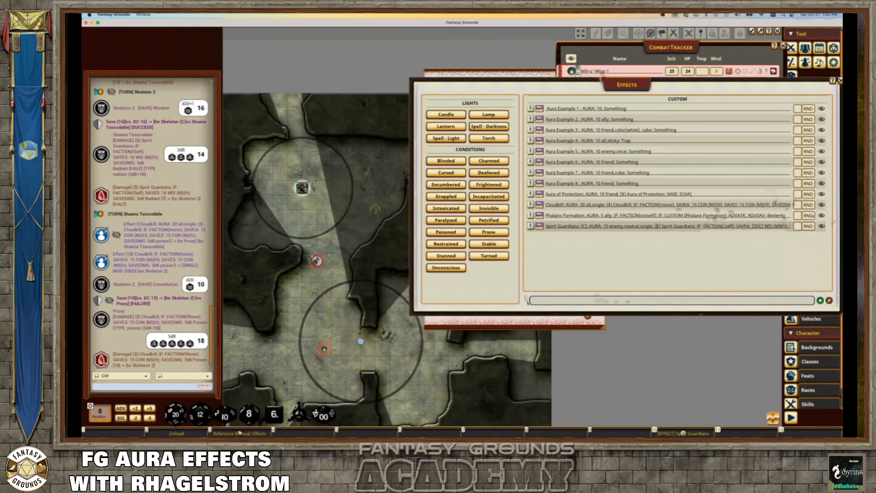
left_click_drag(601, 82, 409, 76)
left_click_drag(651, 207, 814, 207)
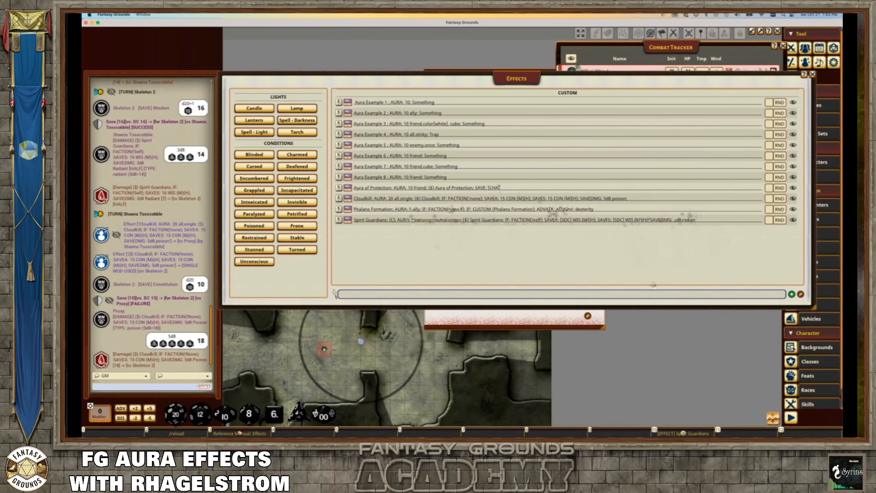
- Narrow the Effects window and Shaena's character sheet, and place the Effects window beside the combat tracker
left_click_drag(813, 307, 602, 366)
left_click_drag(466, 79, 658, 131)
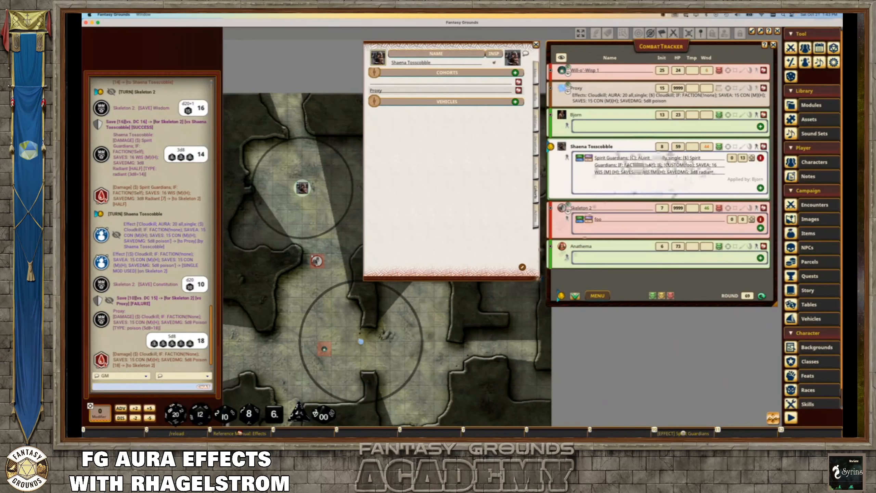
left_click_drag(538, 279, 521, 292)
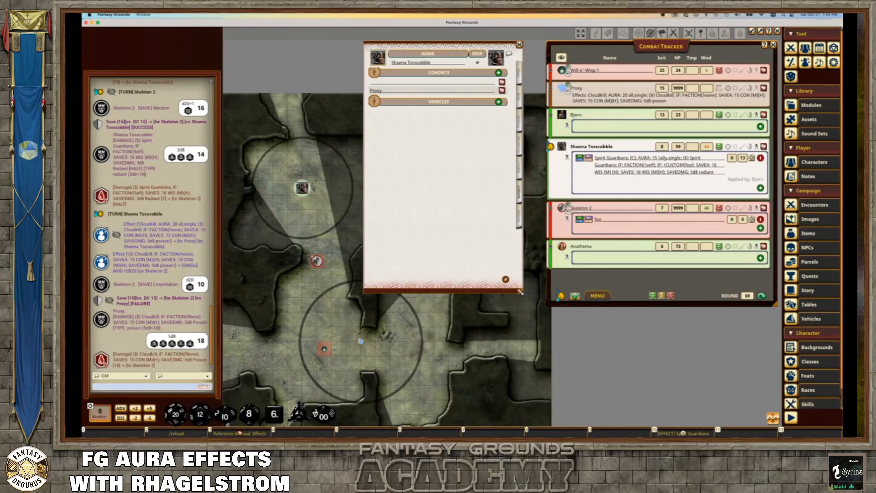
left_click(791, 62)
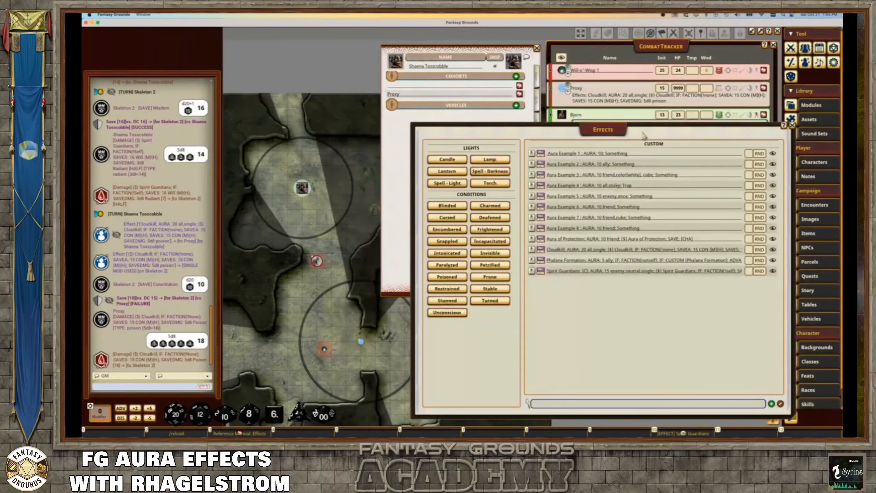
left_click_drag(635, 132, 384, 89)
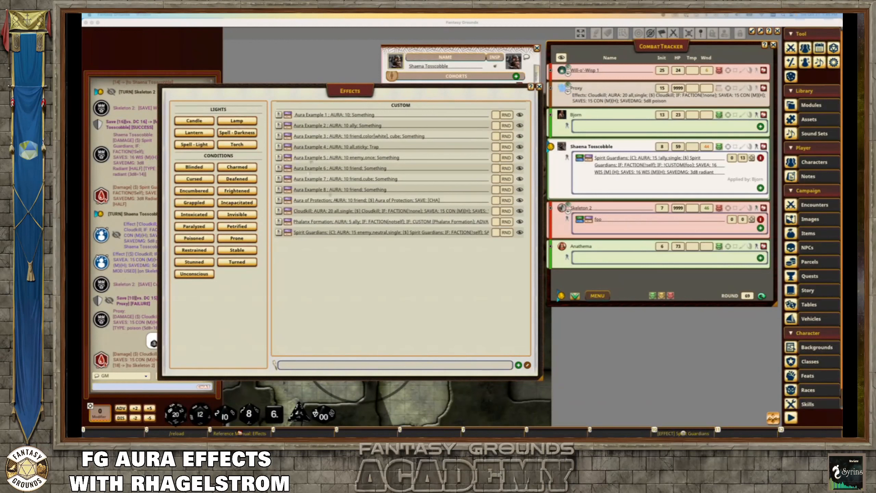
left_click(306, 224)
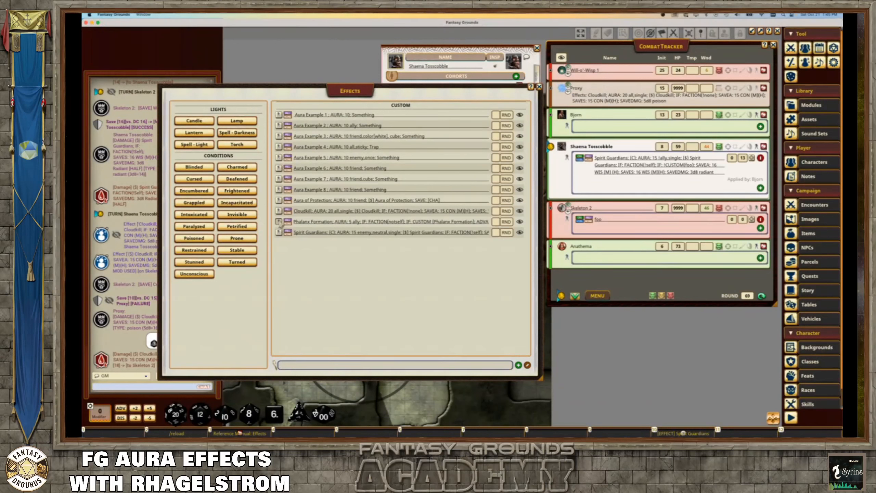
- Apply the Phalanx Formation custom effect to Anathema in the combat tracker, close the Effects window, and move Shaena's character sheet aside
left_click_drag(279, 221, 597, 257)
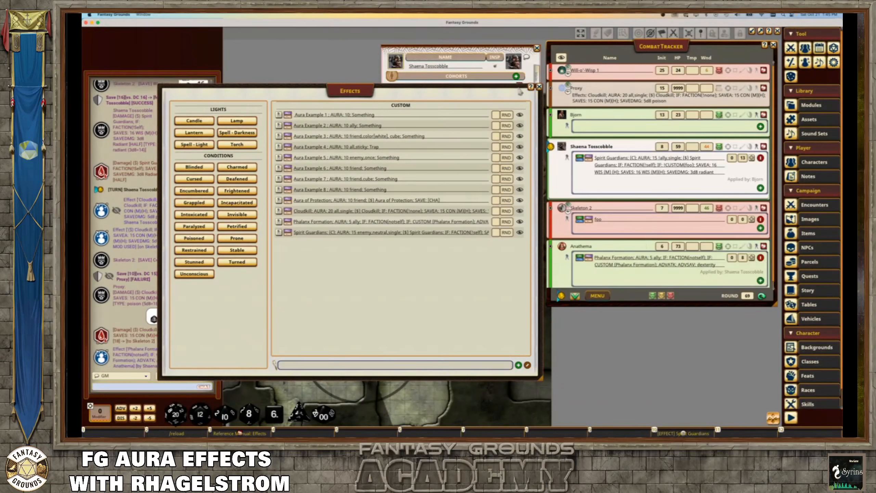
left_click(539, 87)
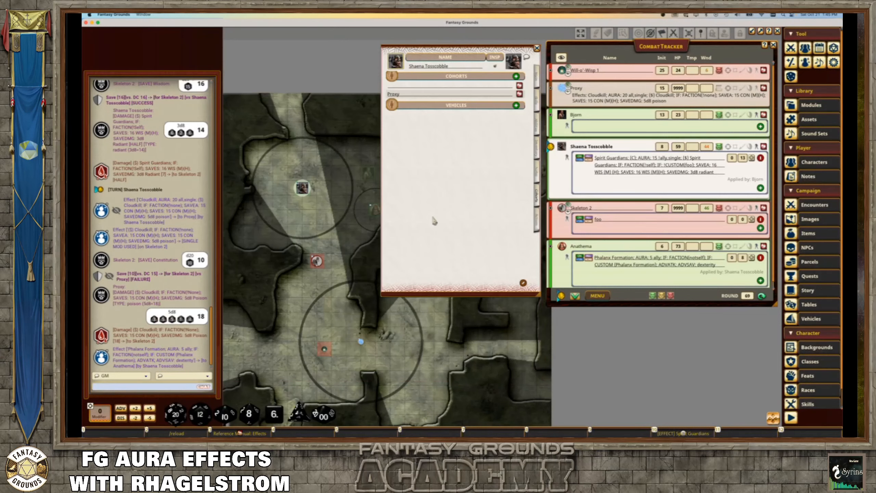
left_click_drag(434, 221, 458, 173)
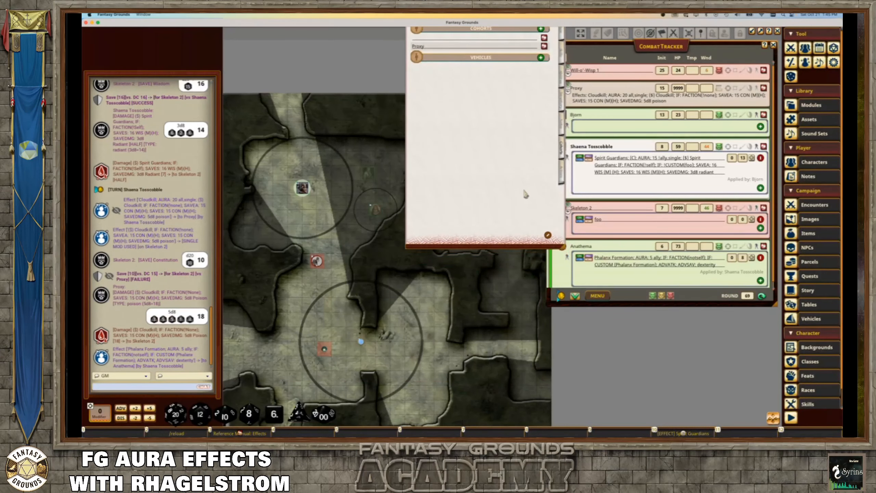
- Switch to Safari and look over the Aura Effect page on the Forge, including its description and special AURA types
left_click(641, 277)
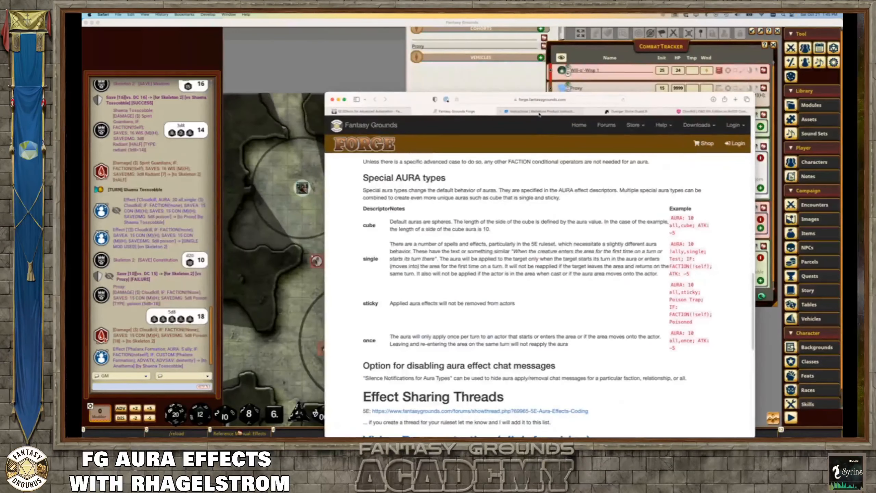
left_click(541, 111)
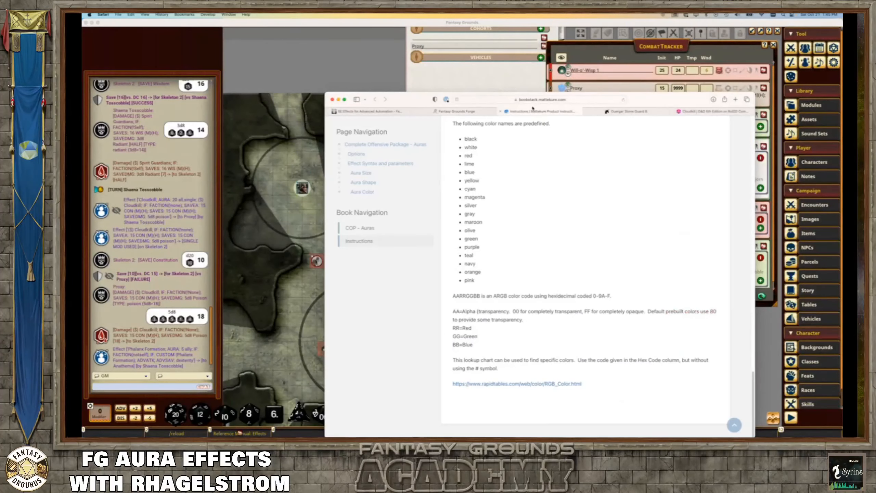
left_click(462, 112)
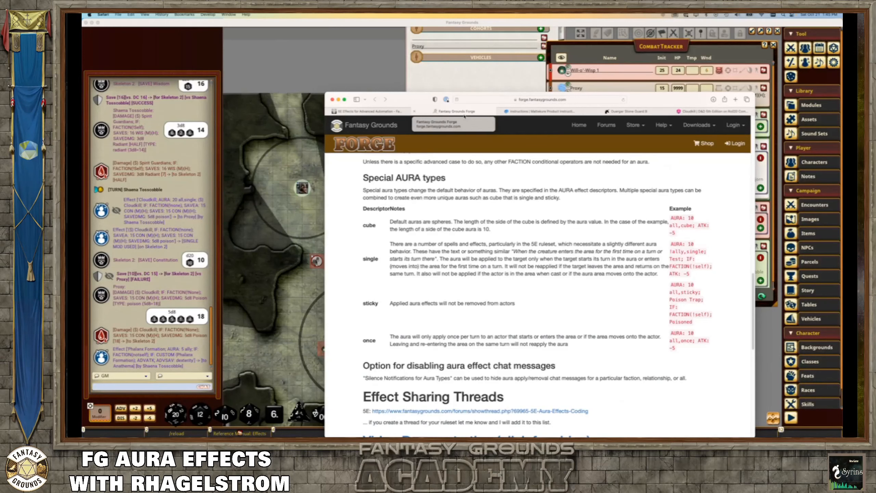
left_click_drag(464, 117, 331, 64)
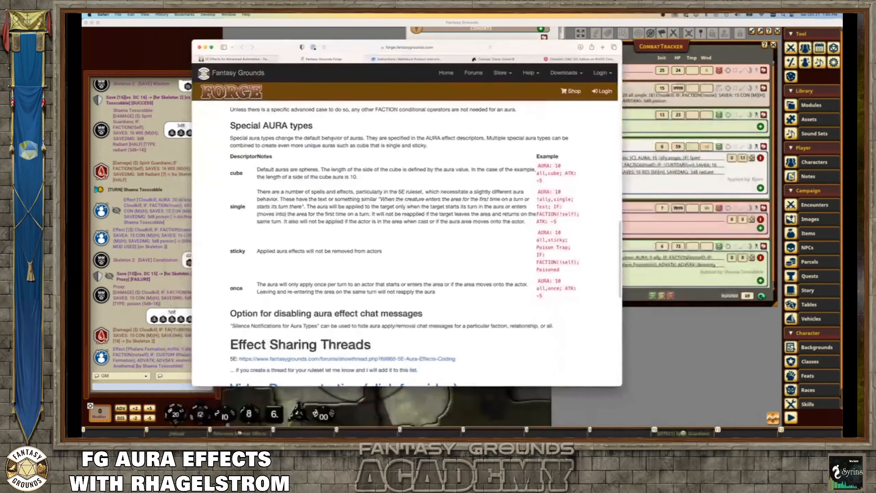
left_click(691, 253)
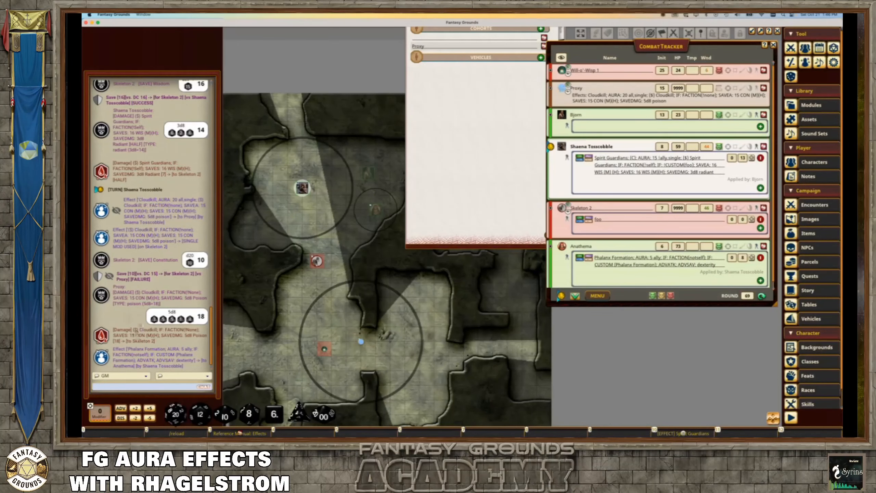
key("super+Tab")
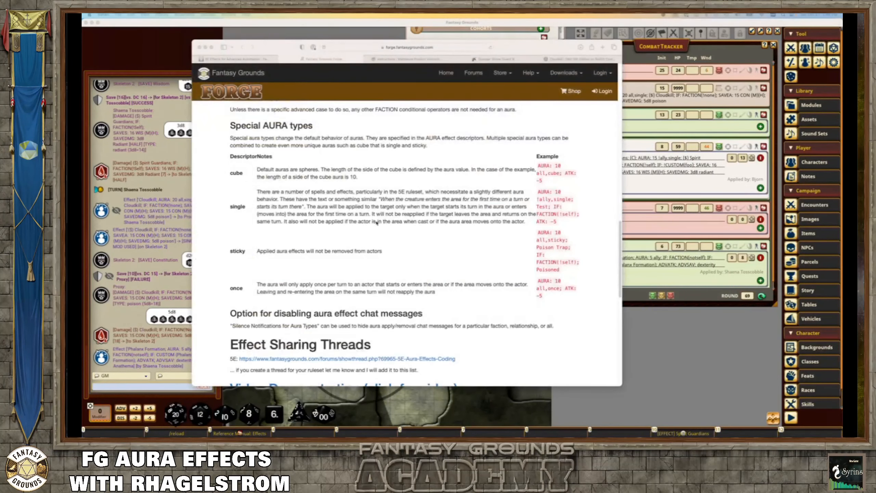
scroll(378, 220, "up", 15)
scroll(378, 220, "up", 8)
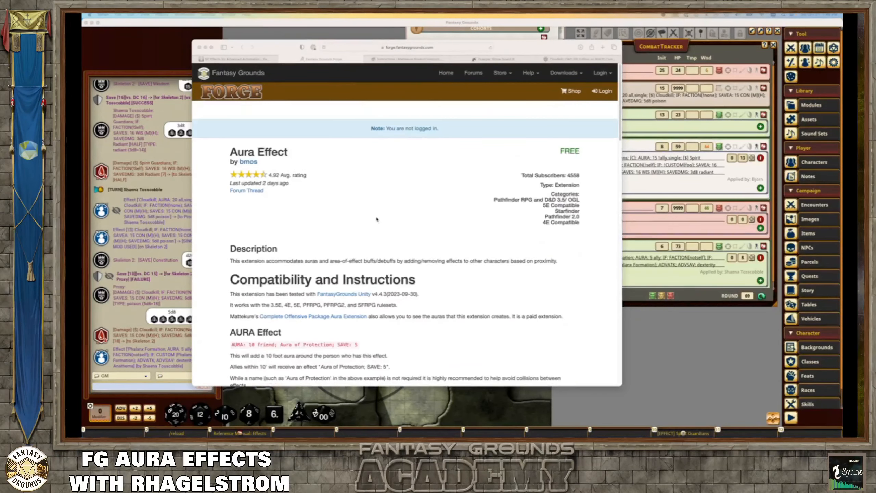
scroll(378, 220, "down", 7)
- Open the Duergar Stone Guard stat block and highlight its Phalanx Formation trait for reading
left_click(497, 58)
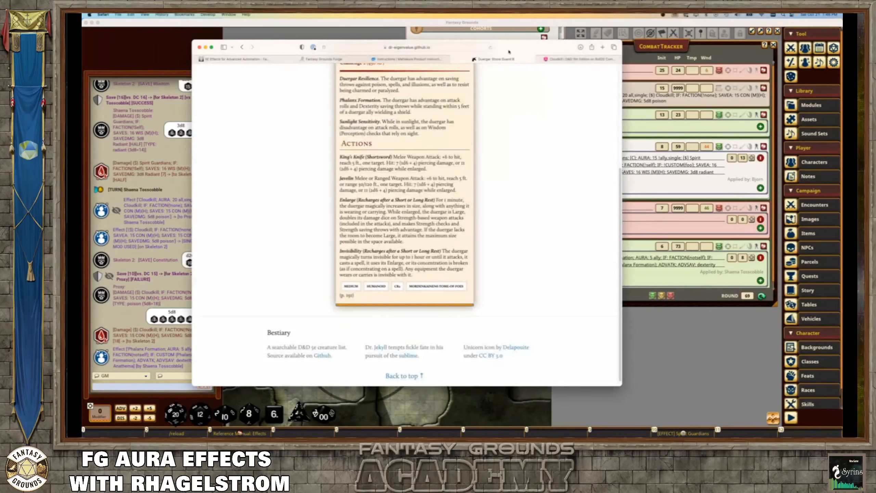
scroll(447, 176, "up", 5)
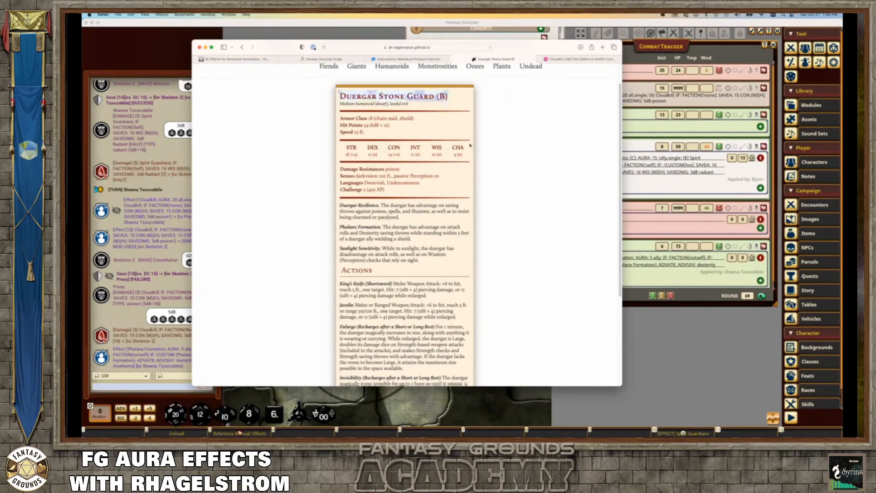
scroll(401, 193, "down", 1)
left_click_drag(341, 217, 380, 217)
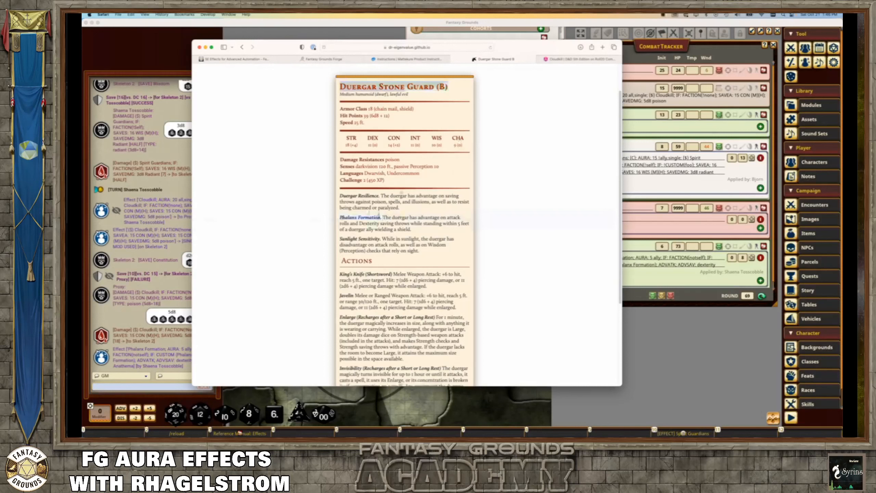
left_click_drag(412, 230, 352, 218)
left_click(412, 231)
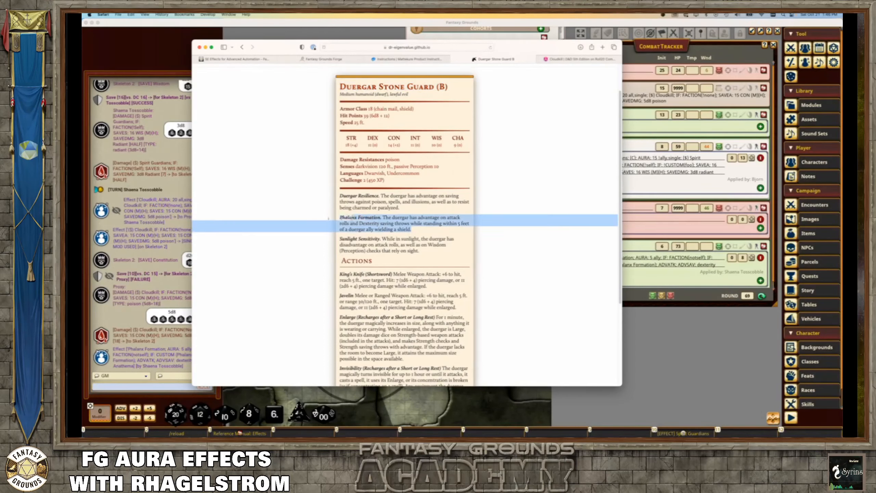
left_click(354, 217)
left_click_drag(417, 231, 345, 216)
- Narrow the browser window beside the combat tracker and compare the stat block's Phalanx Formation trait with Anathema's effect
left_click_drag(621, 383, 502, 391)
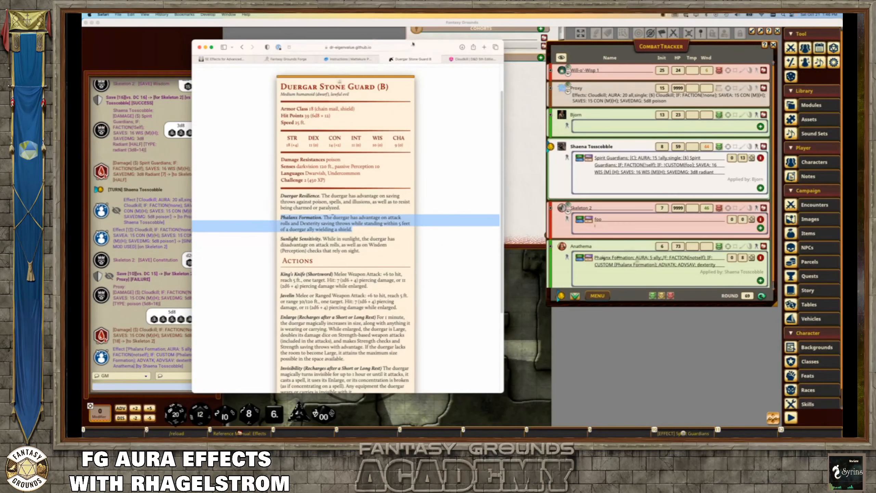
mouse_move(412, 44)
left_mouse_down()
mouse_move(536, 57)
mouse_move(352, 57)
mouse_move(609, 61)
mouse_move(424, 47)
left_mouse_up()
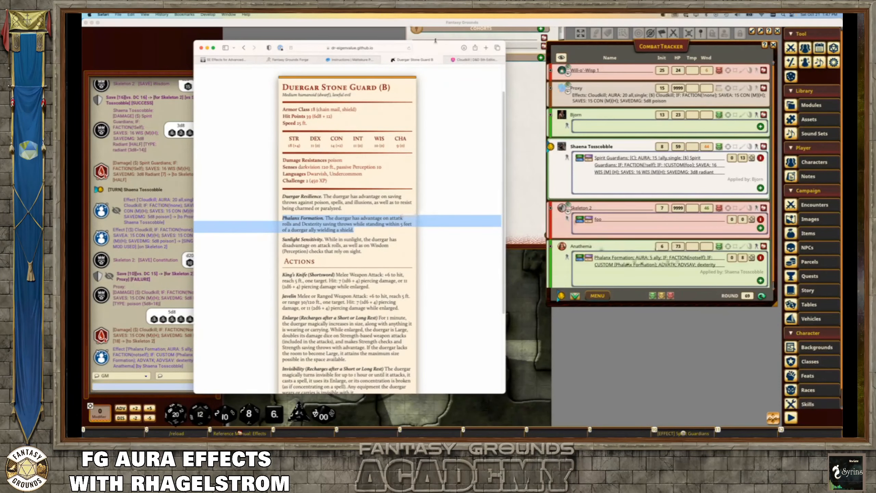
left_click_drag(440, 48, 411, 56)
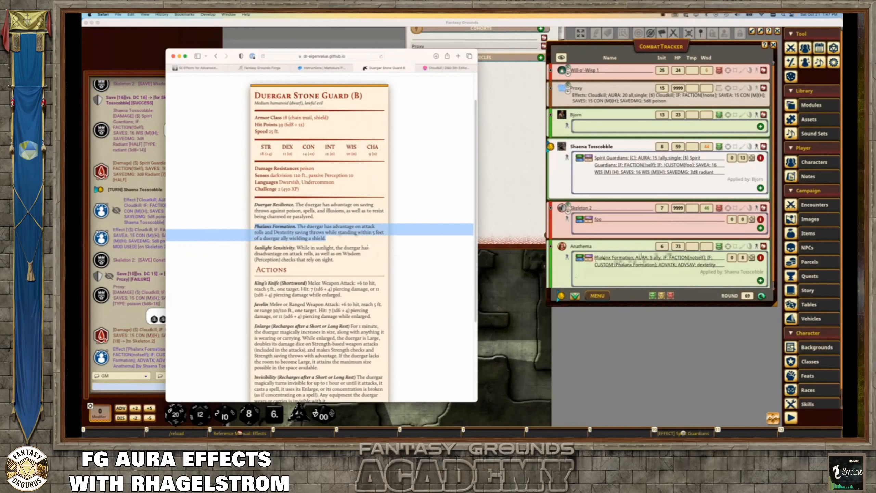
triple_click(311, 238)
left_click_drag(326, 239, 254, 226)
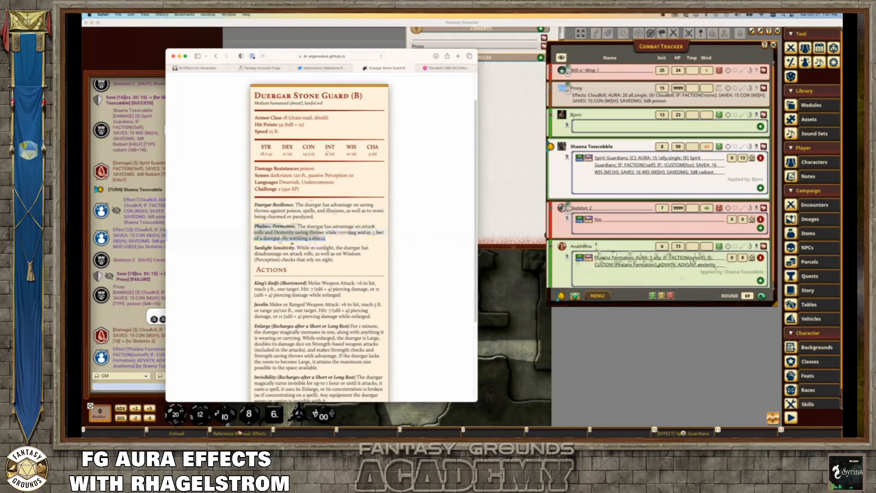
left_click_drag(327, 238, 258, 227)
left_click(255, 227)
- Narrow the browser window further and place it over the map, leaving the combat tracker's effects uncovered
left_click_drag(381, 69, 611, 73)
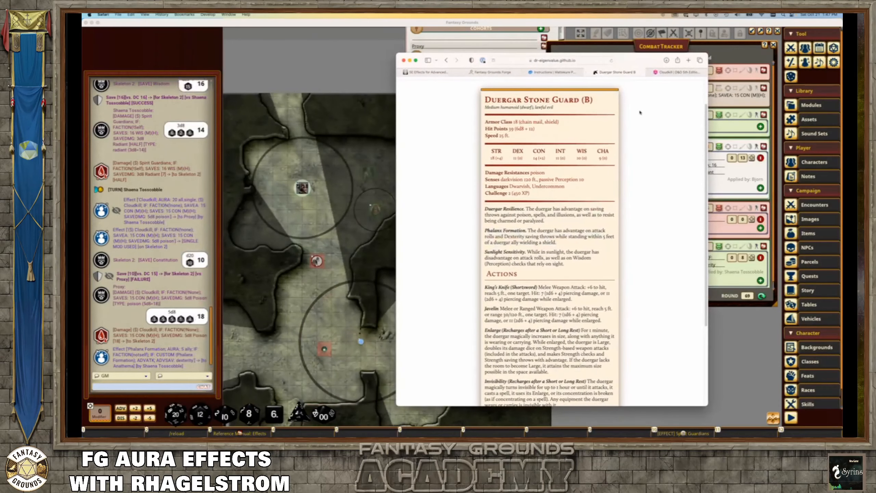
left_click_drag(706, 403, 599, 406)
left_click_drag(464, 56, 516, 42)
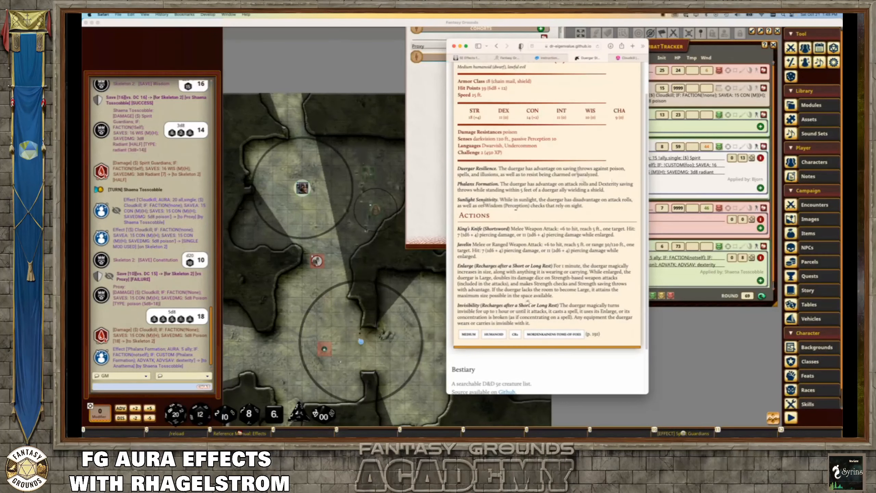
left_click_drag(561, 46, 457, 41)
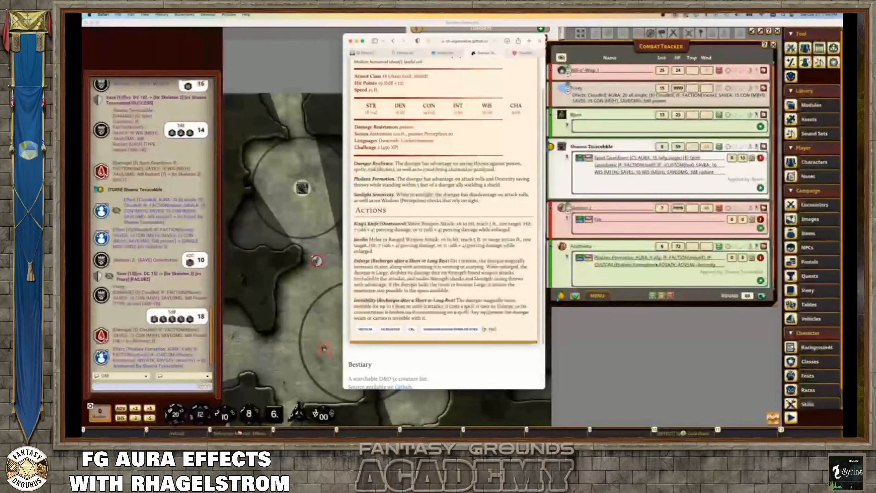
- Return to Fantasy Grounds, make the combat tracker taller, and close Shaena's character sheet
left_click(631, 278)
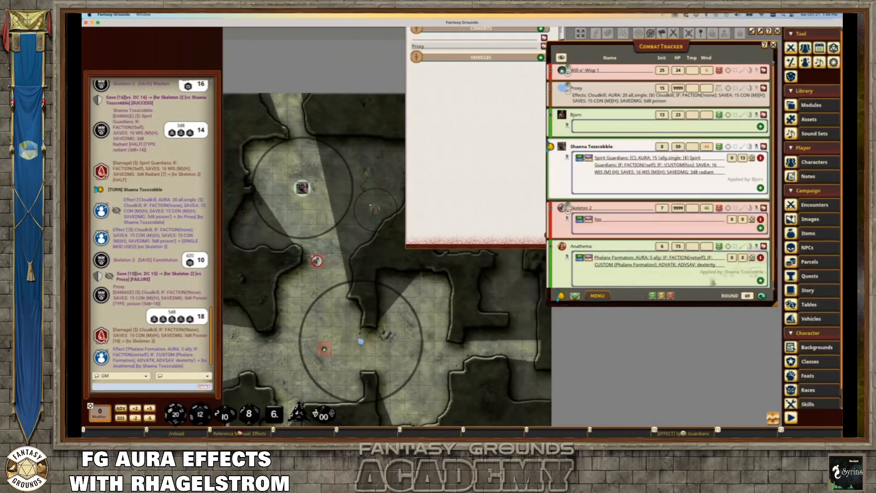
left_click_drag(692, 304, 700, 345)
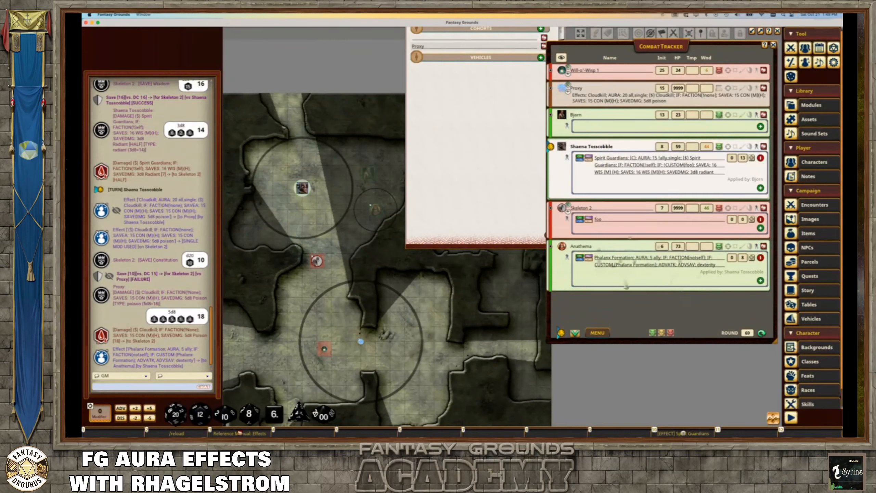
left_click_drag(521, 215, 493, 290)
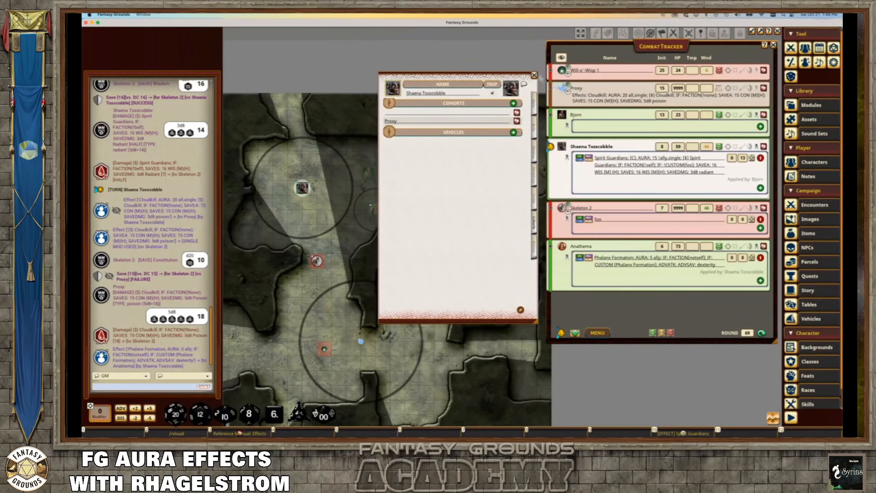
left_click(534, 76)
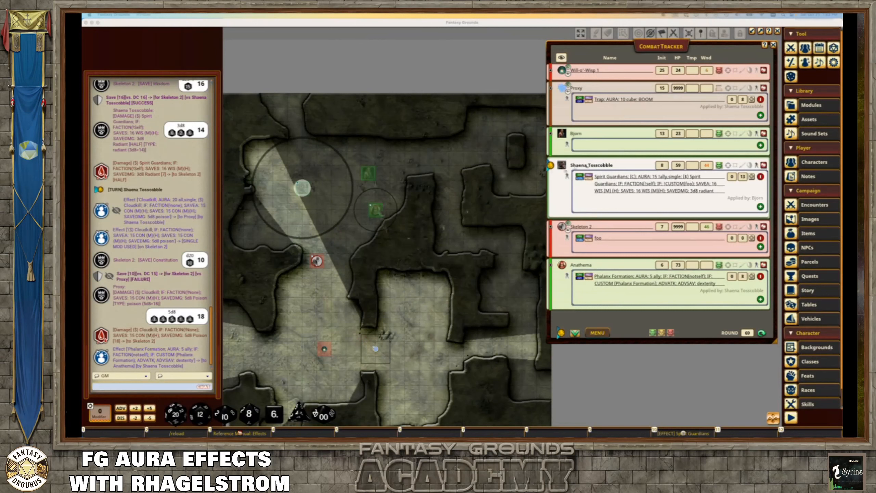
- Move Anathema's token on the map closer to Shaena's token so that their aura circles overlap
left_click(452, 231)
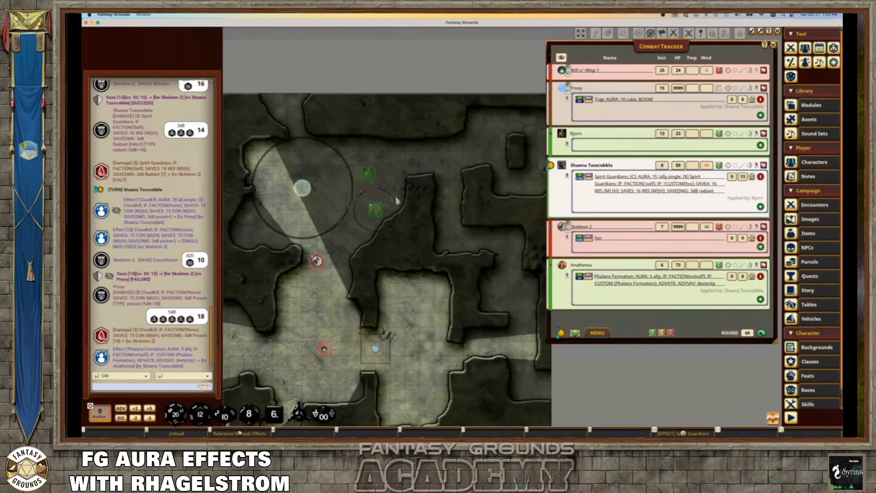
mouse_move(376, 215)
left_mouse_down()
mouse_move(368, 224)
mouse_move(368, 217)
left_mouse_up()
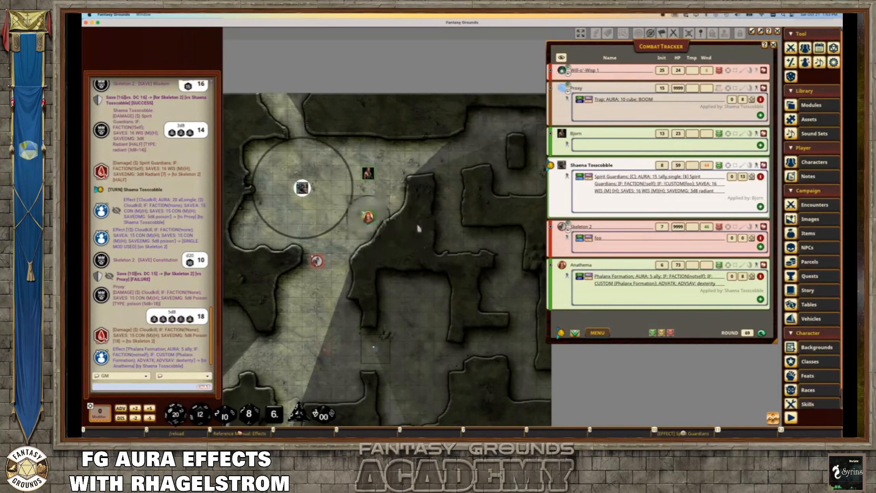
left_click_drag(368, 217, 353, 217)
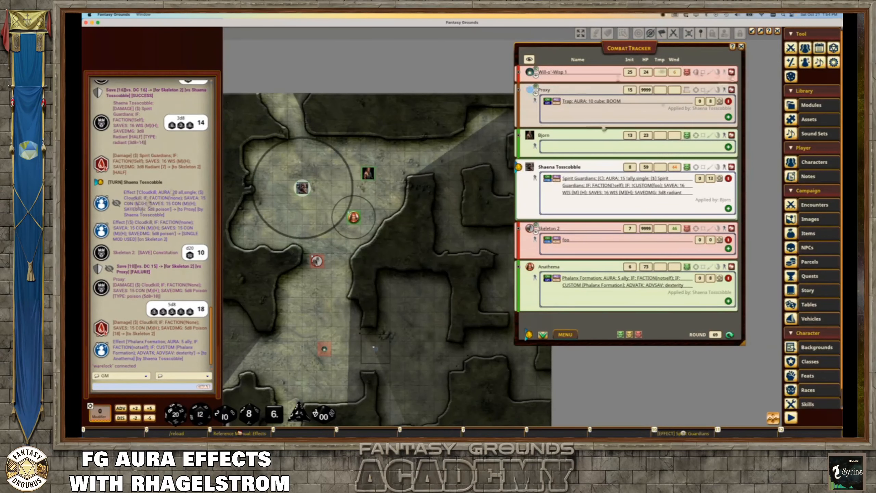
- Collapse and expand Shaena's effects in the combat tracker to compare the effect summary with the full list, leaving them collapsed
left_click(716, 166)
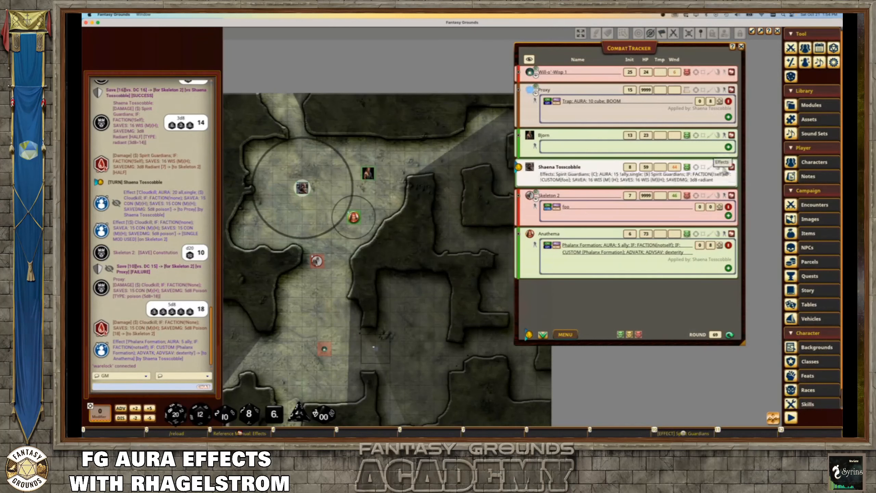
left_click(725, 167)
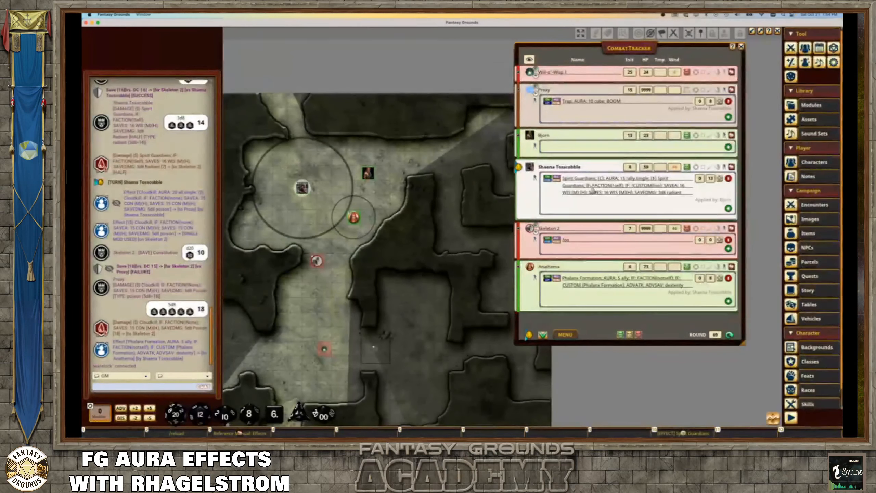
left_click(724, 167)
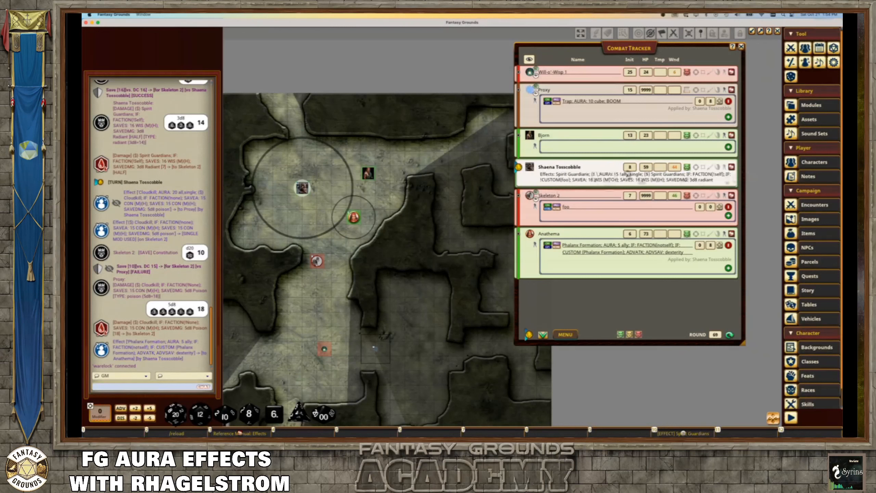
- Turn on the Combat/Chat: Display Short Effect Names option, close Options, and expand Shaena's effects in the combat tracker
left_click(833, 62)
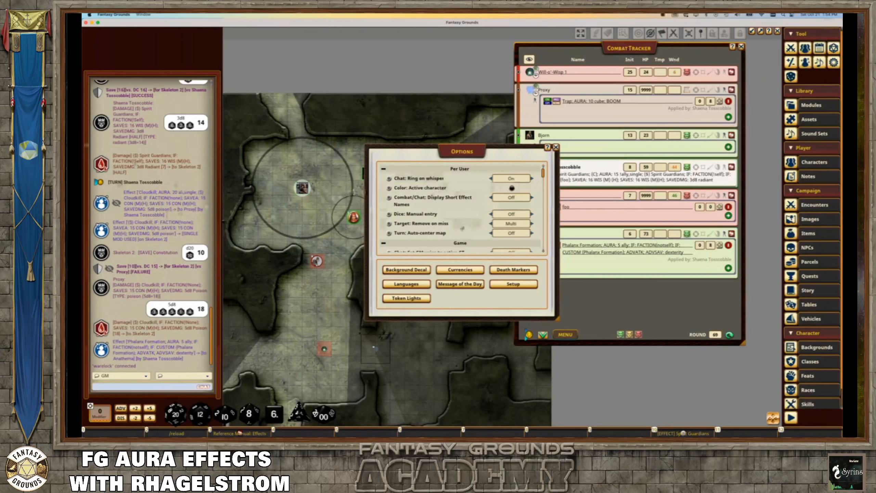
left_click(416, 204)
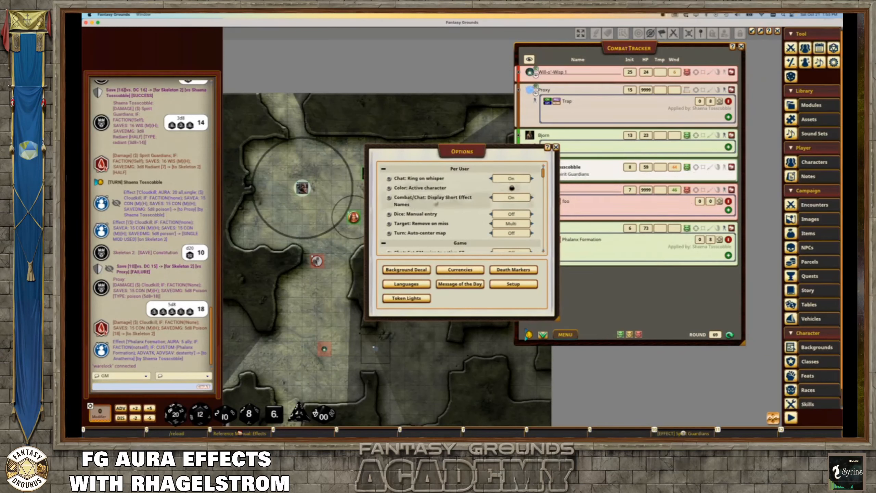
left_click(556, 147)
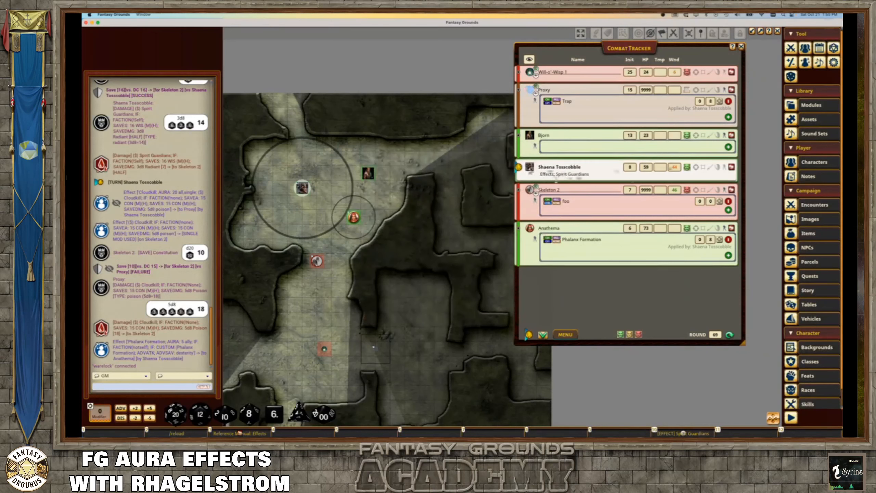
left_click(724, 167)
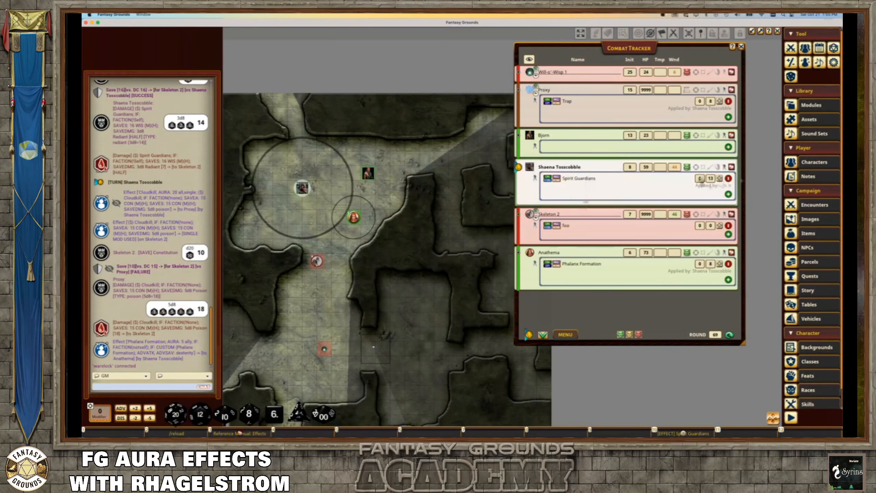
- Expand and collapse the full text of Shaena's Spirit Guardians effect in the combat tracker twice to compare it with the short name
left_click(592, 182)
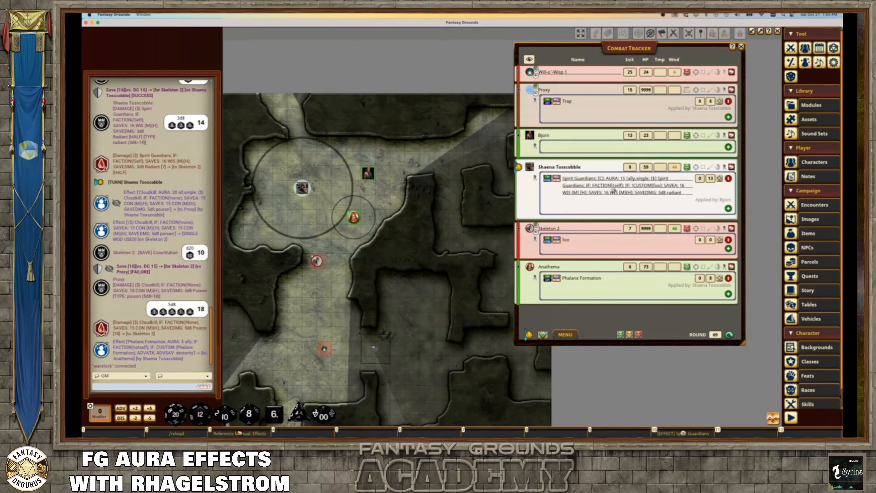
left_click(620, 215)
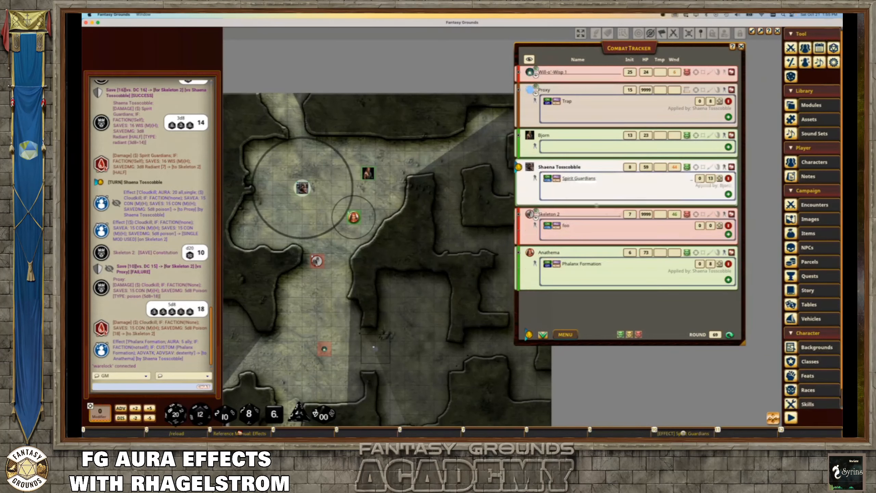
left_click(581, 183)
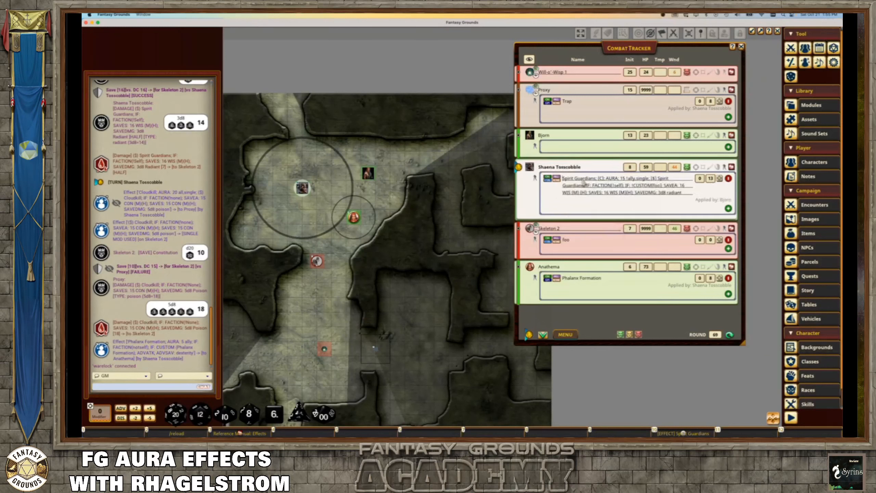
left_click(602, 212)
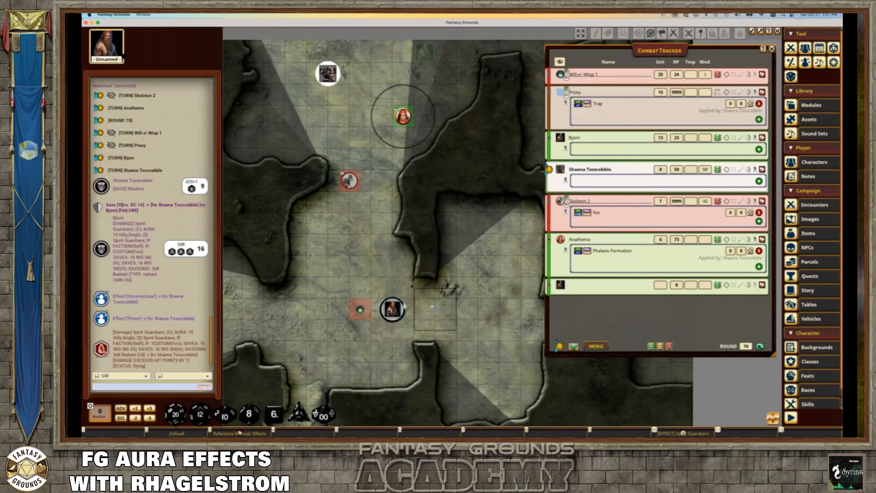
- Reposition the unnamed character's token on the map below the Will-o'-Wisp token and deselect it
left_click_drag(405, 307, 406, 317)
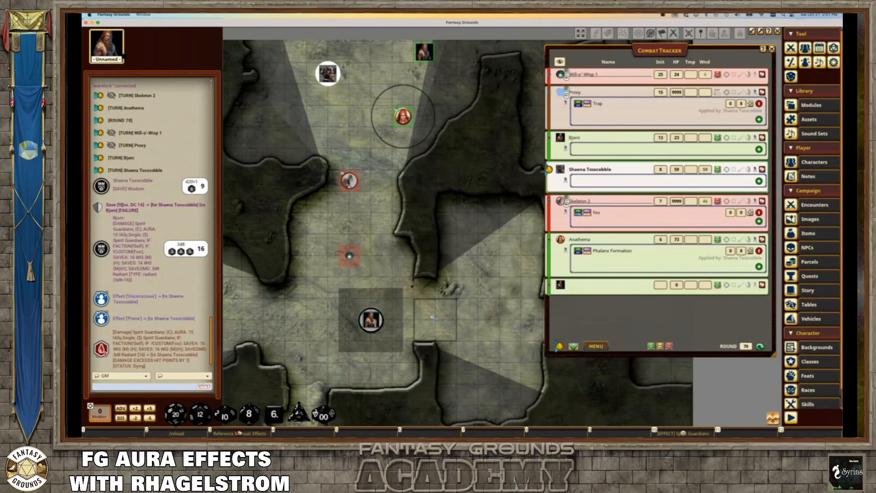
left_click(372, 303)
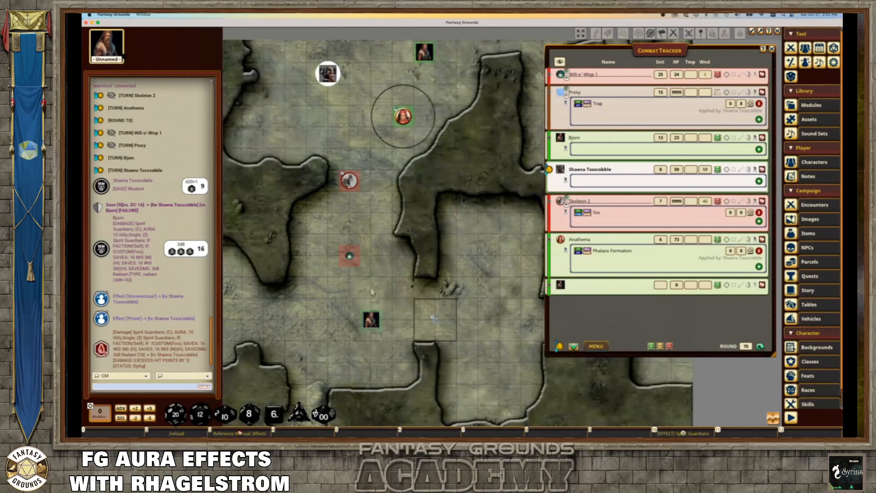